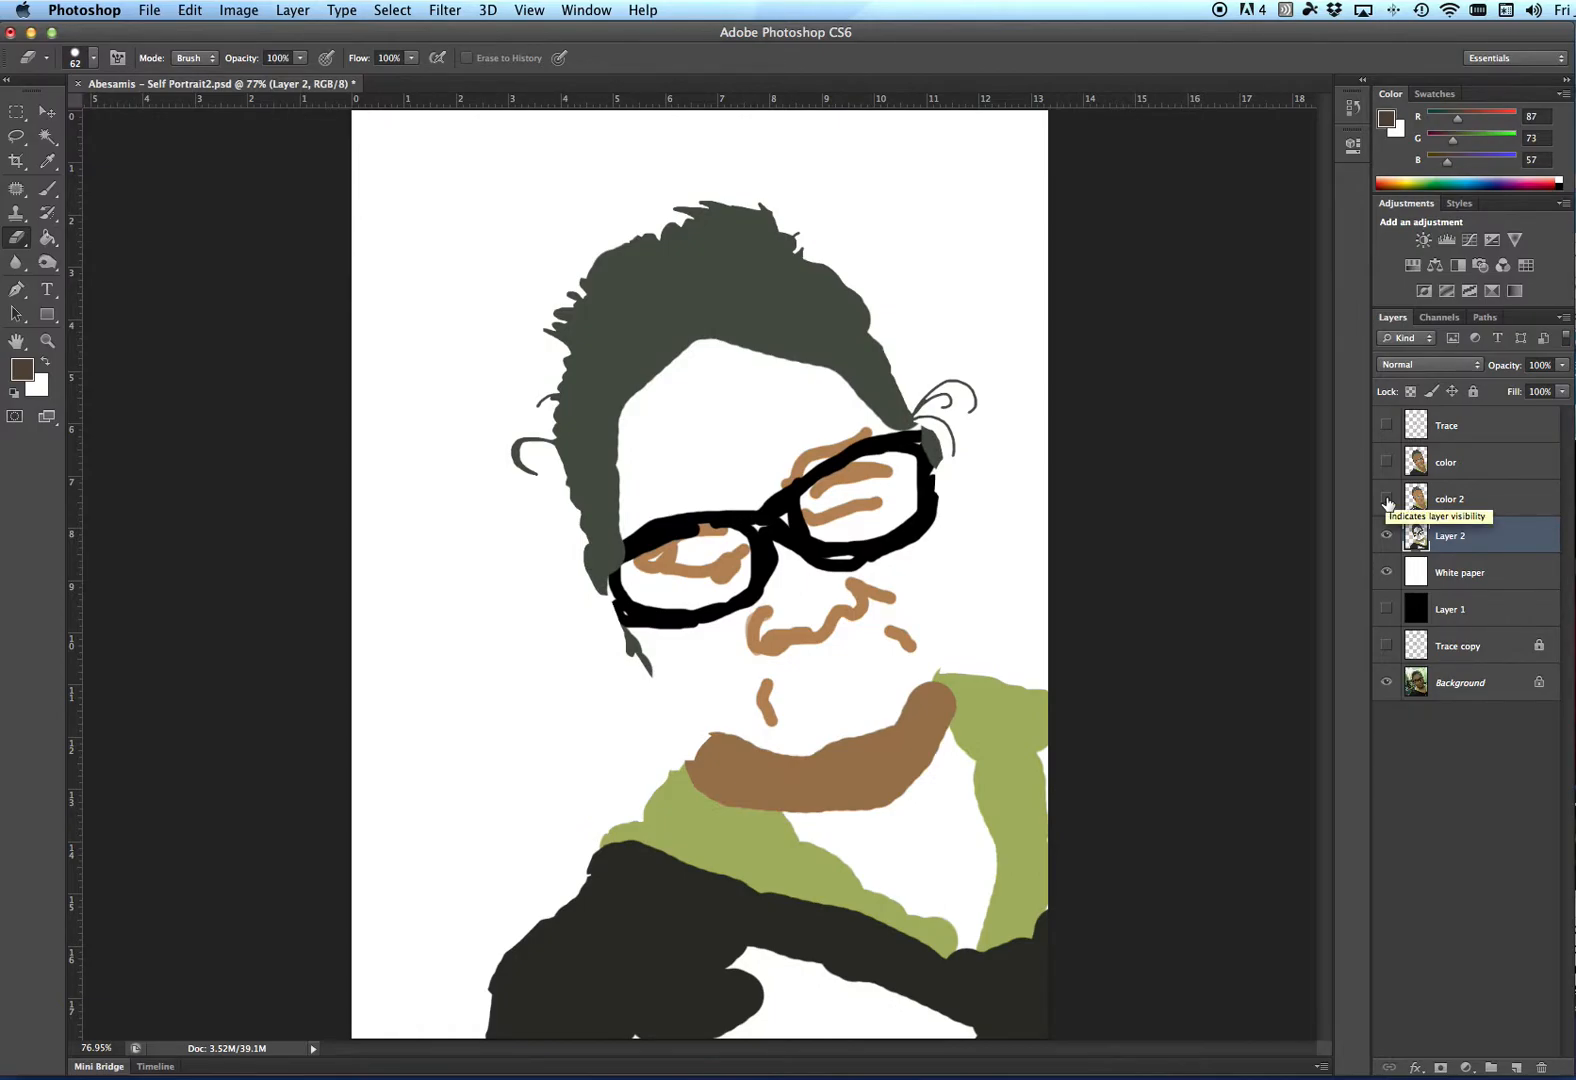
- Show the color 2 layer and merge it down into Layer 2
{"action": "left_click", "coordinate": [1386, 499]}
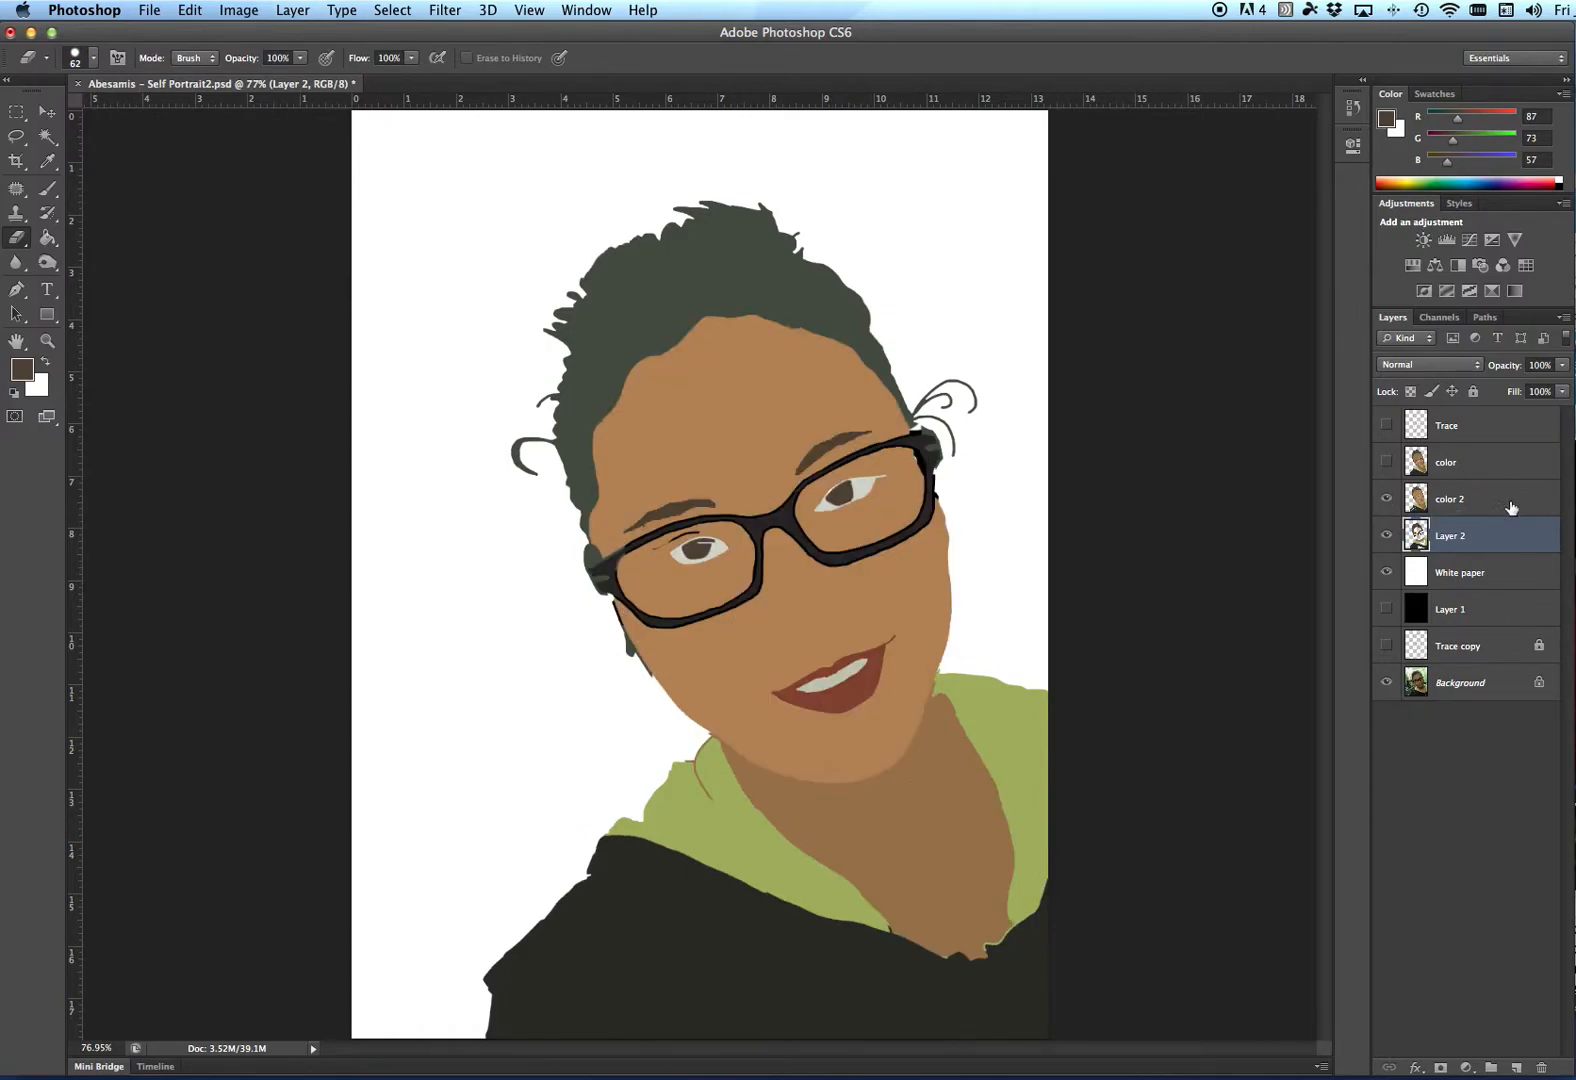
{"action": "left_click", "coordinate": [1521, 501]}
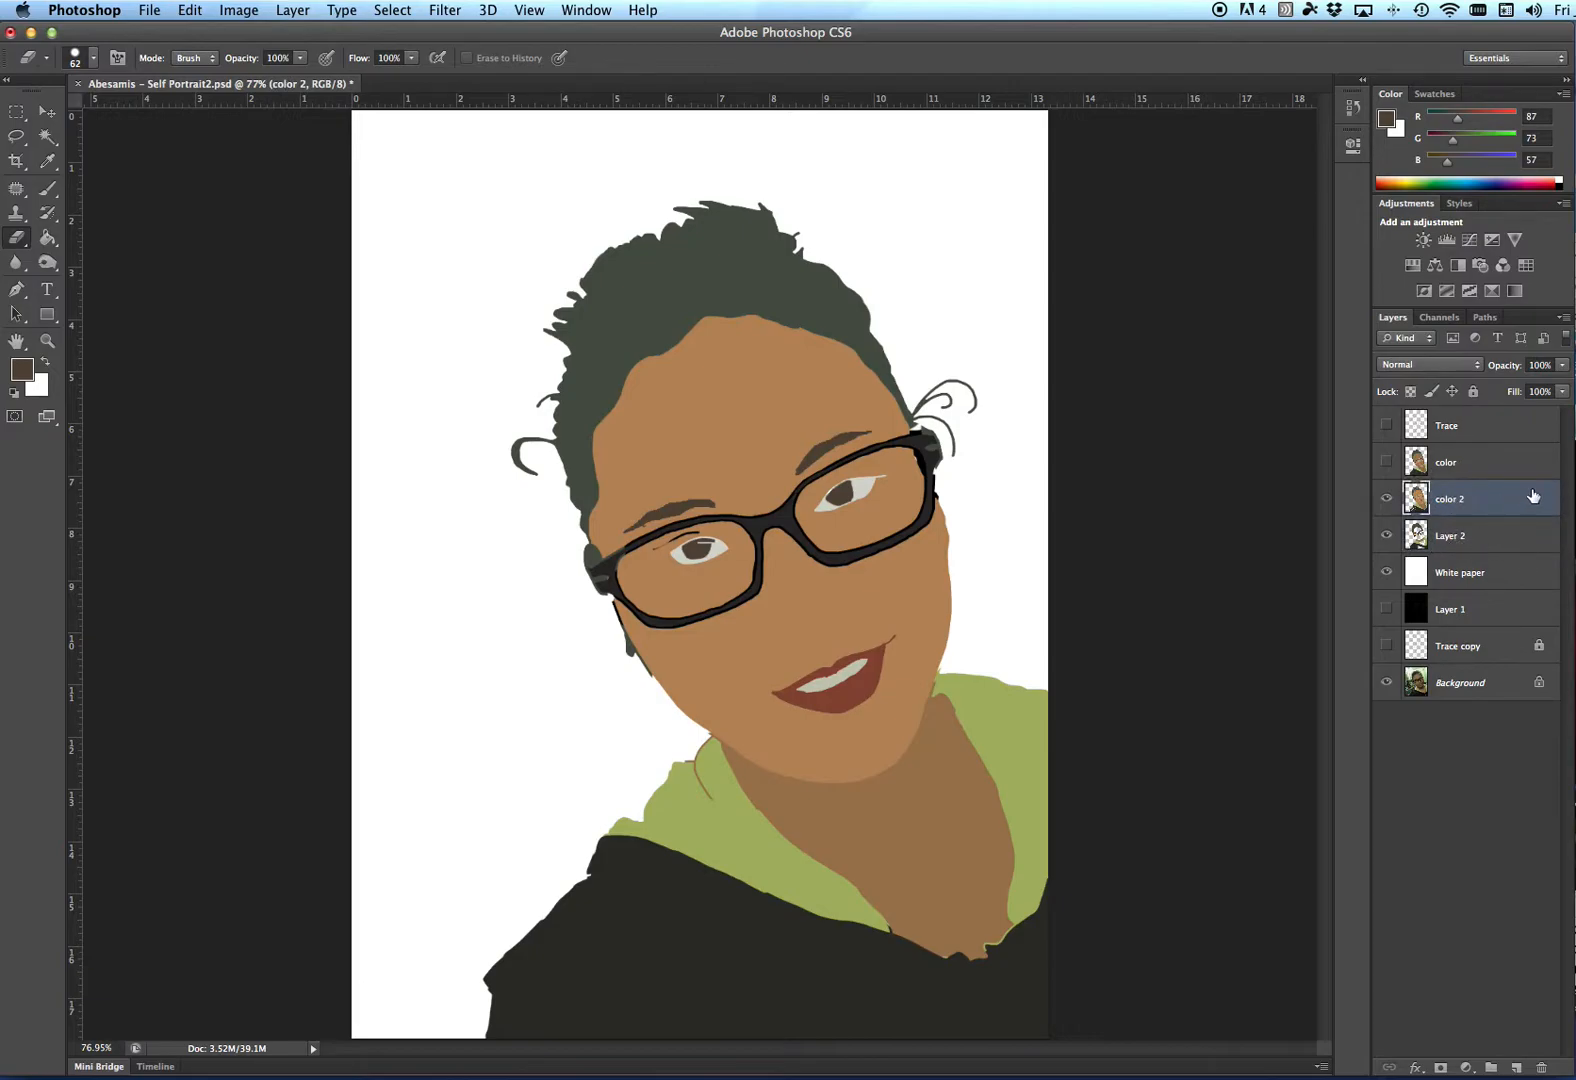
{"action": "right_click", "coordinate": [1527, 501]}
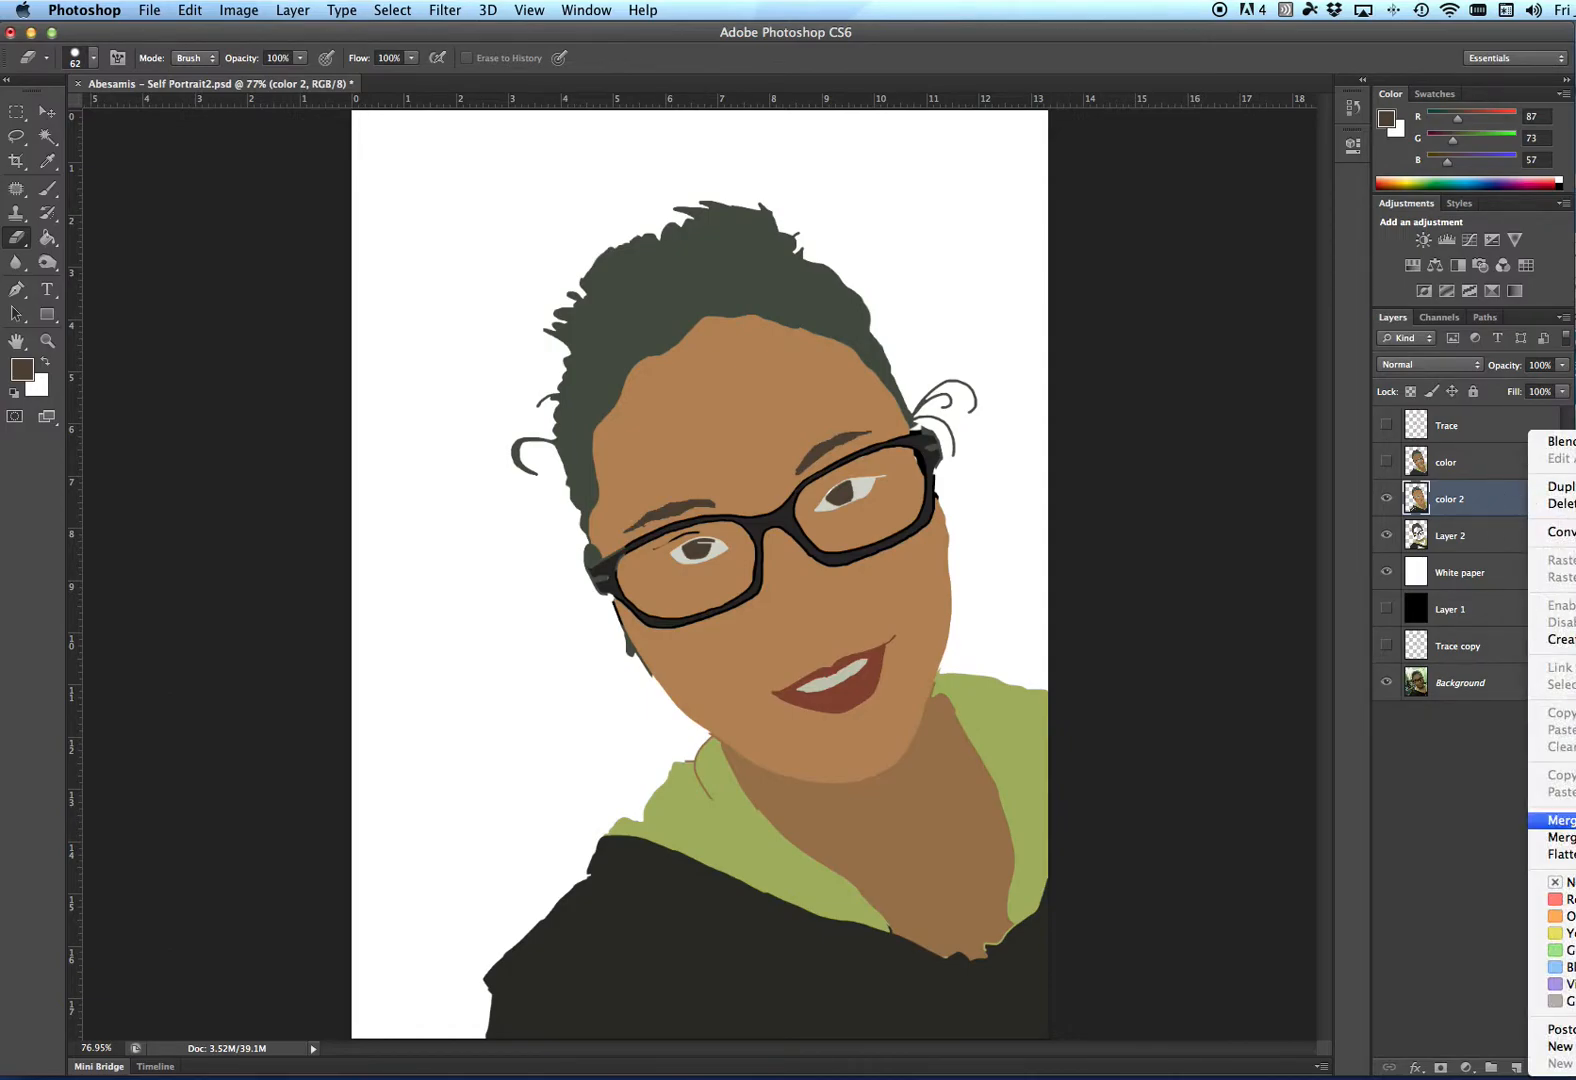
{"action": "left_click", "coordinate": [1570, 820]}
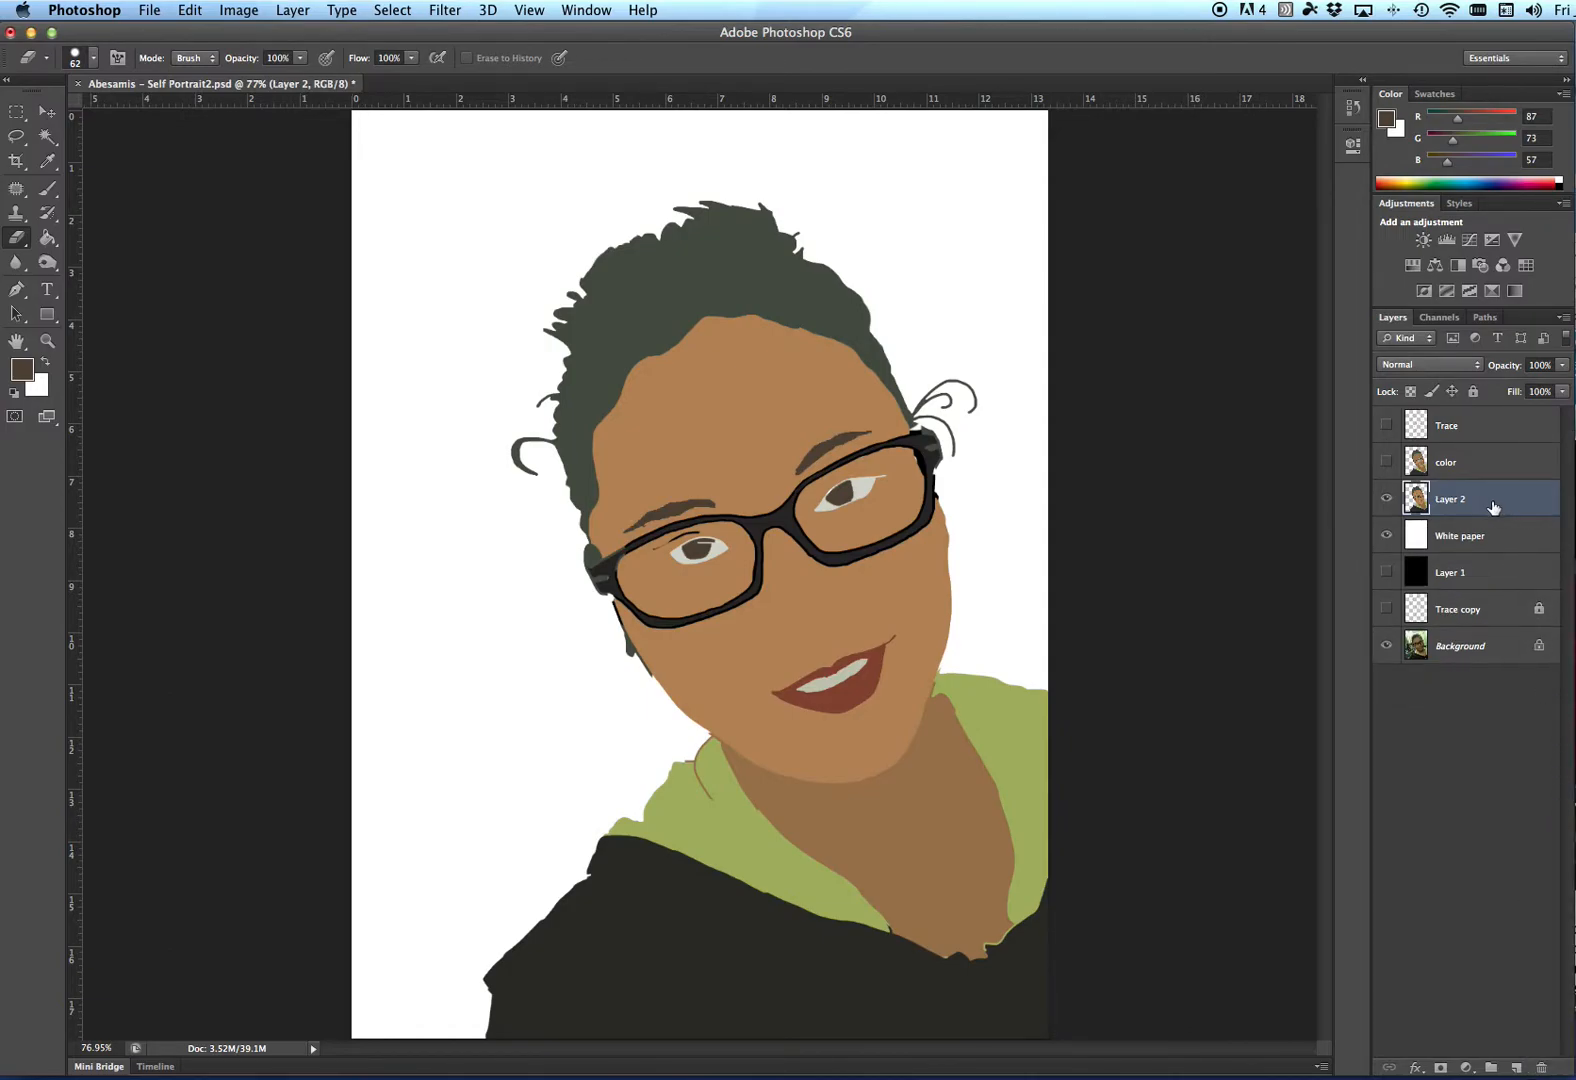
- Show the Trace layer and toggle the color layer's visibility to compare the two colourings
{"action": "left_click", "coordinate": [1386, 499]}
{"action": "left_click", "coordinate": [1386, 499]}
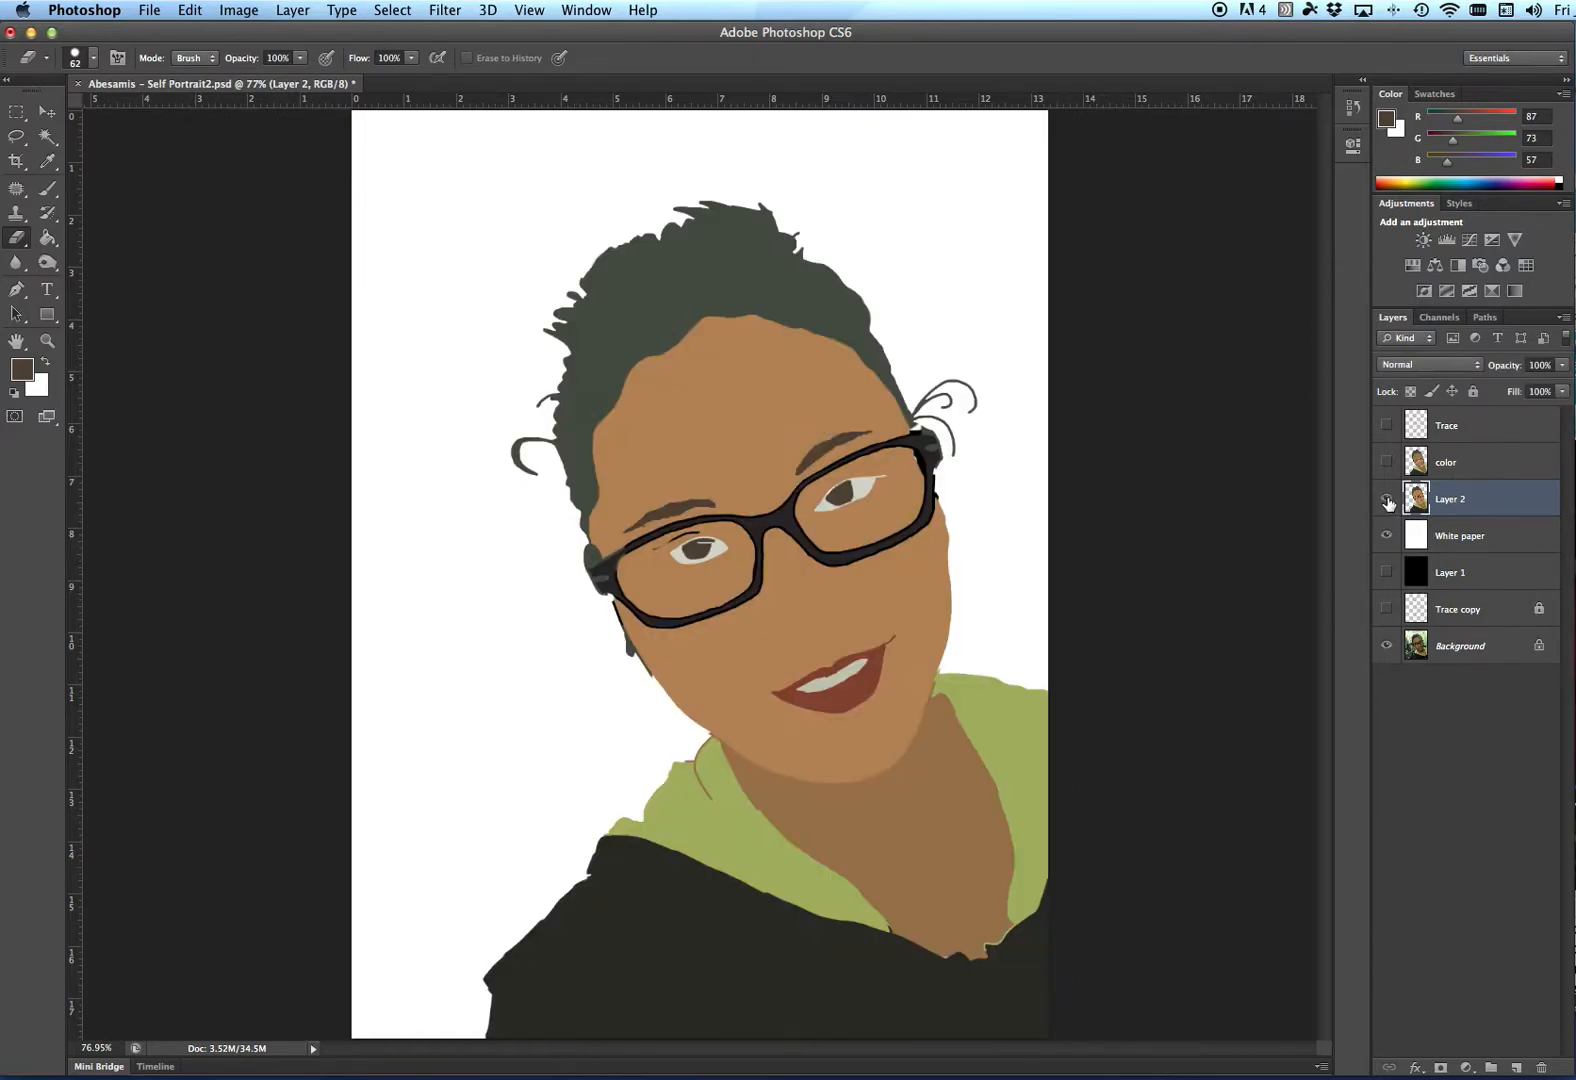
{"action": "left_click", "coordinate": [1386, 426]}
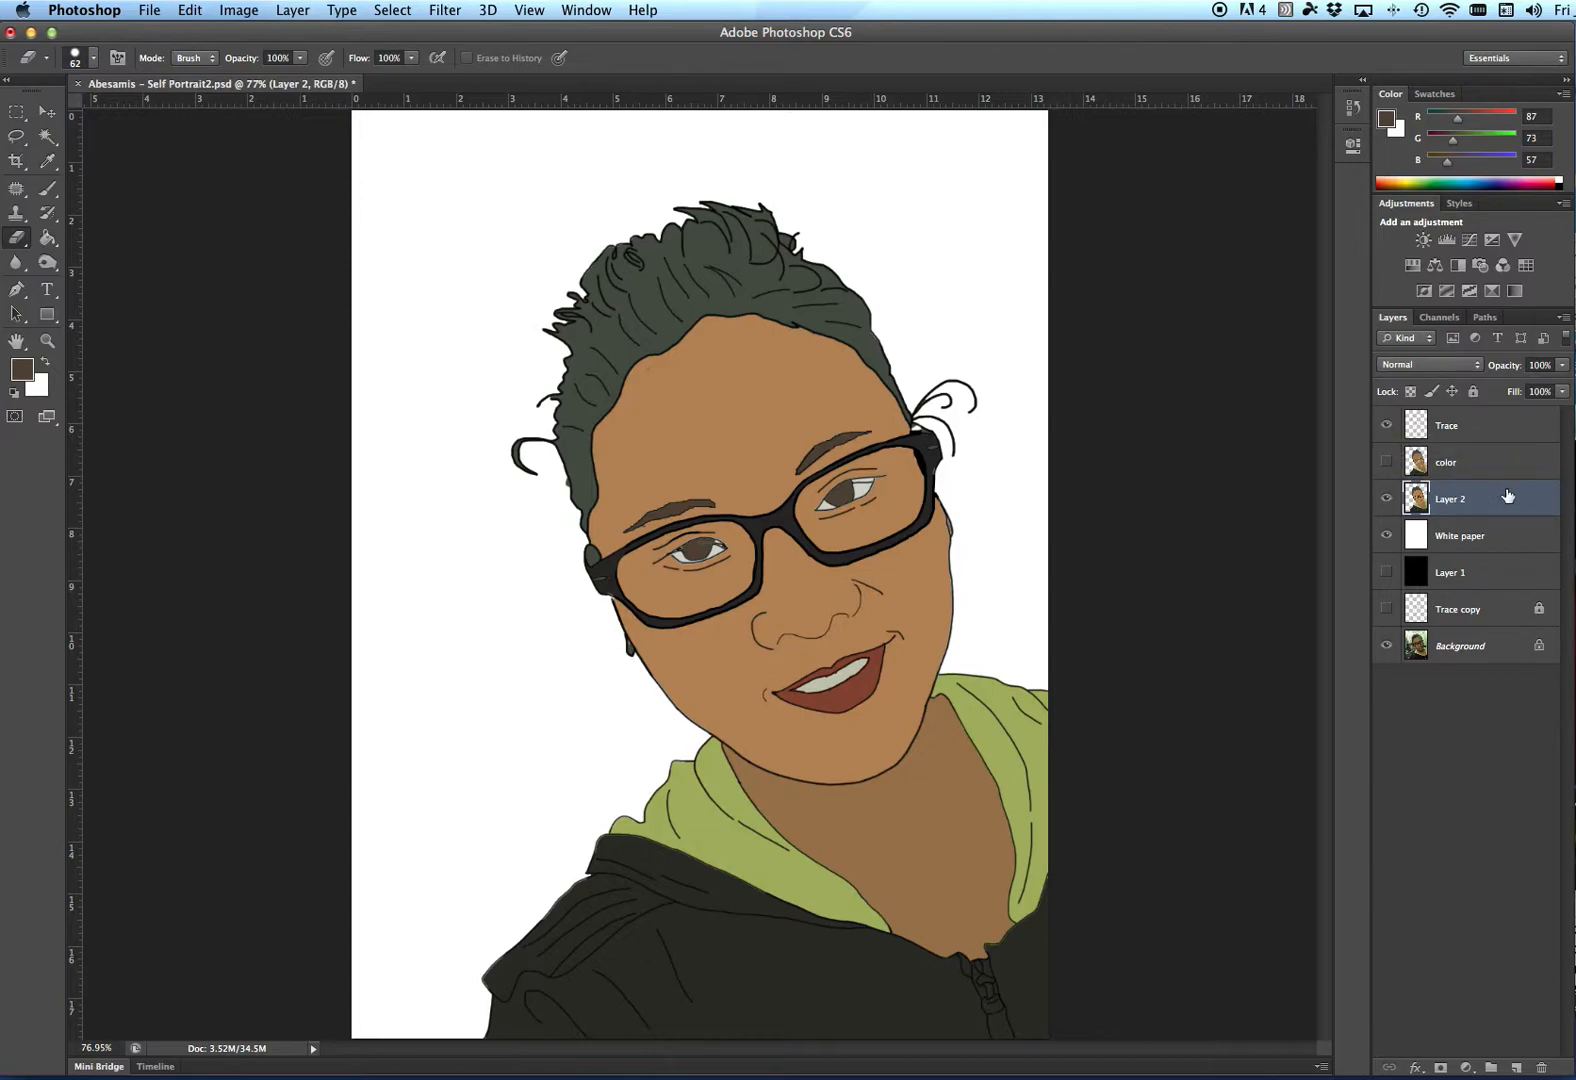
{"action": "left_click", "coordinate": [1386, 463]}
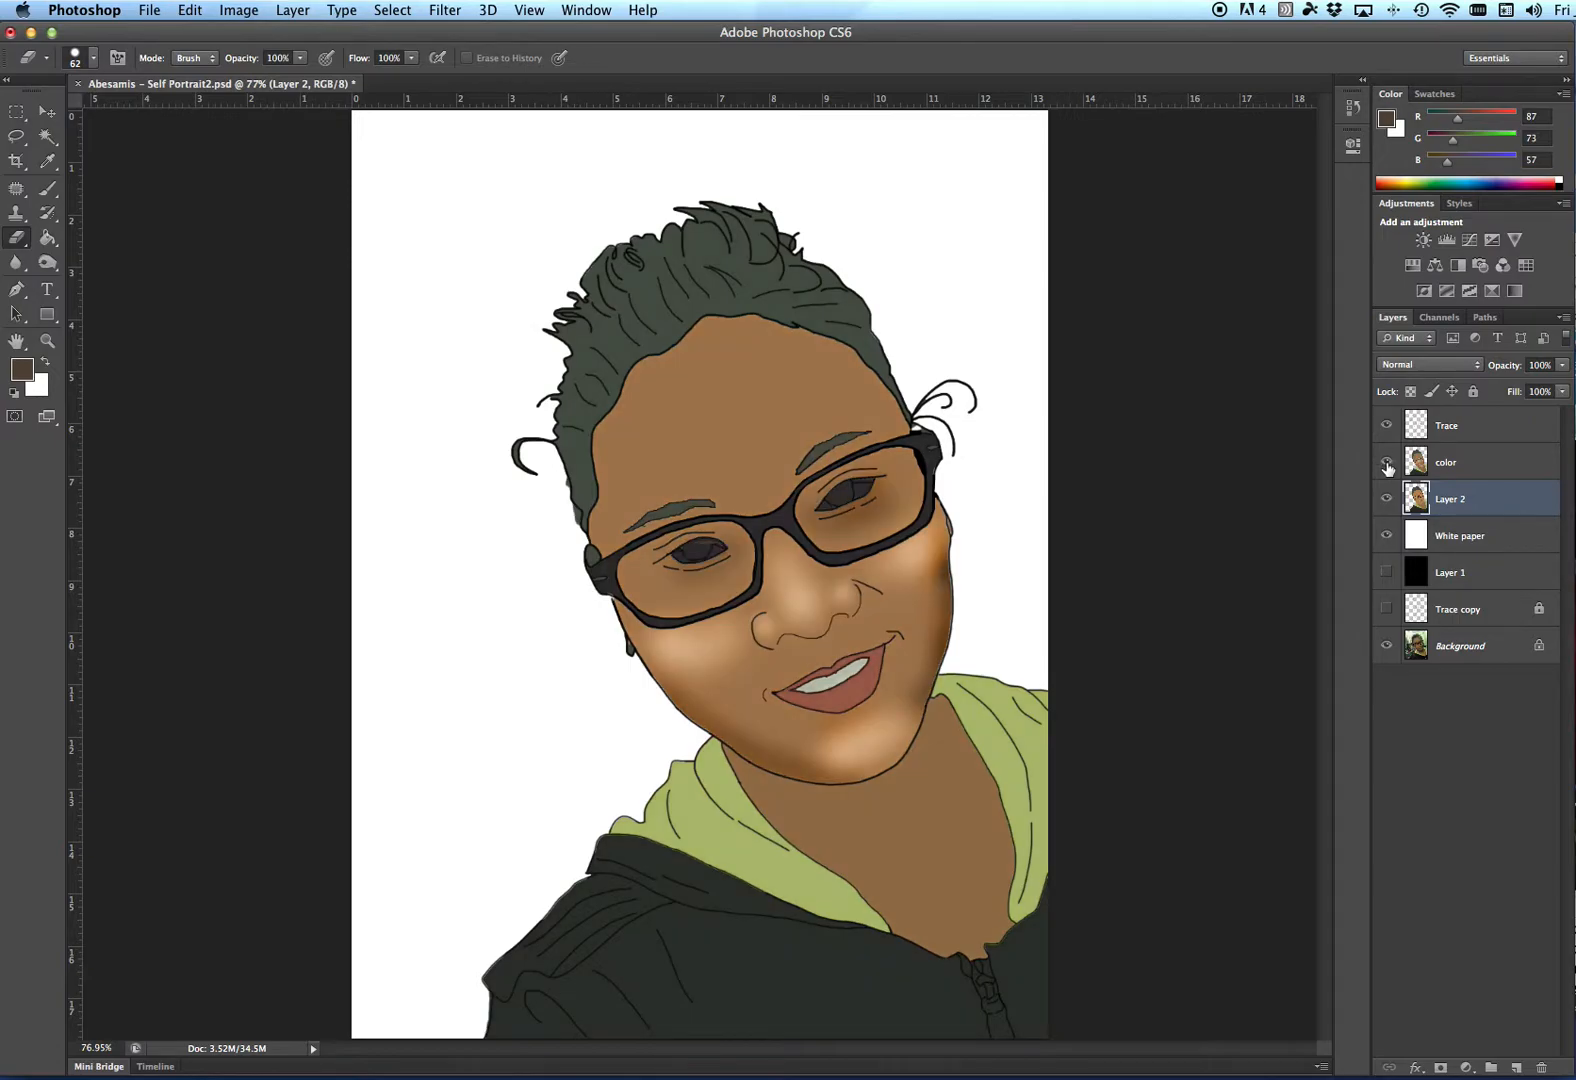
{"action": "left_click", "coordinate": [1386, 463]}
{"action": "left_click", "coordinate": [1386, 463]}
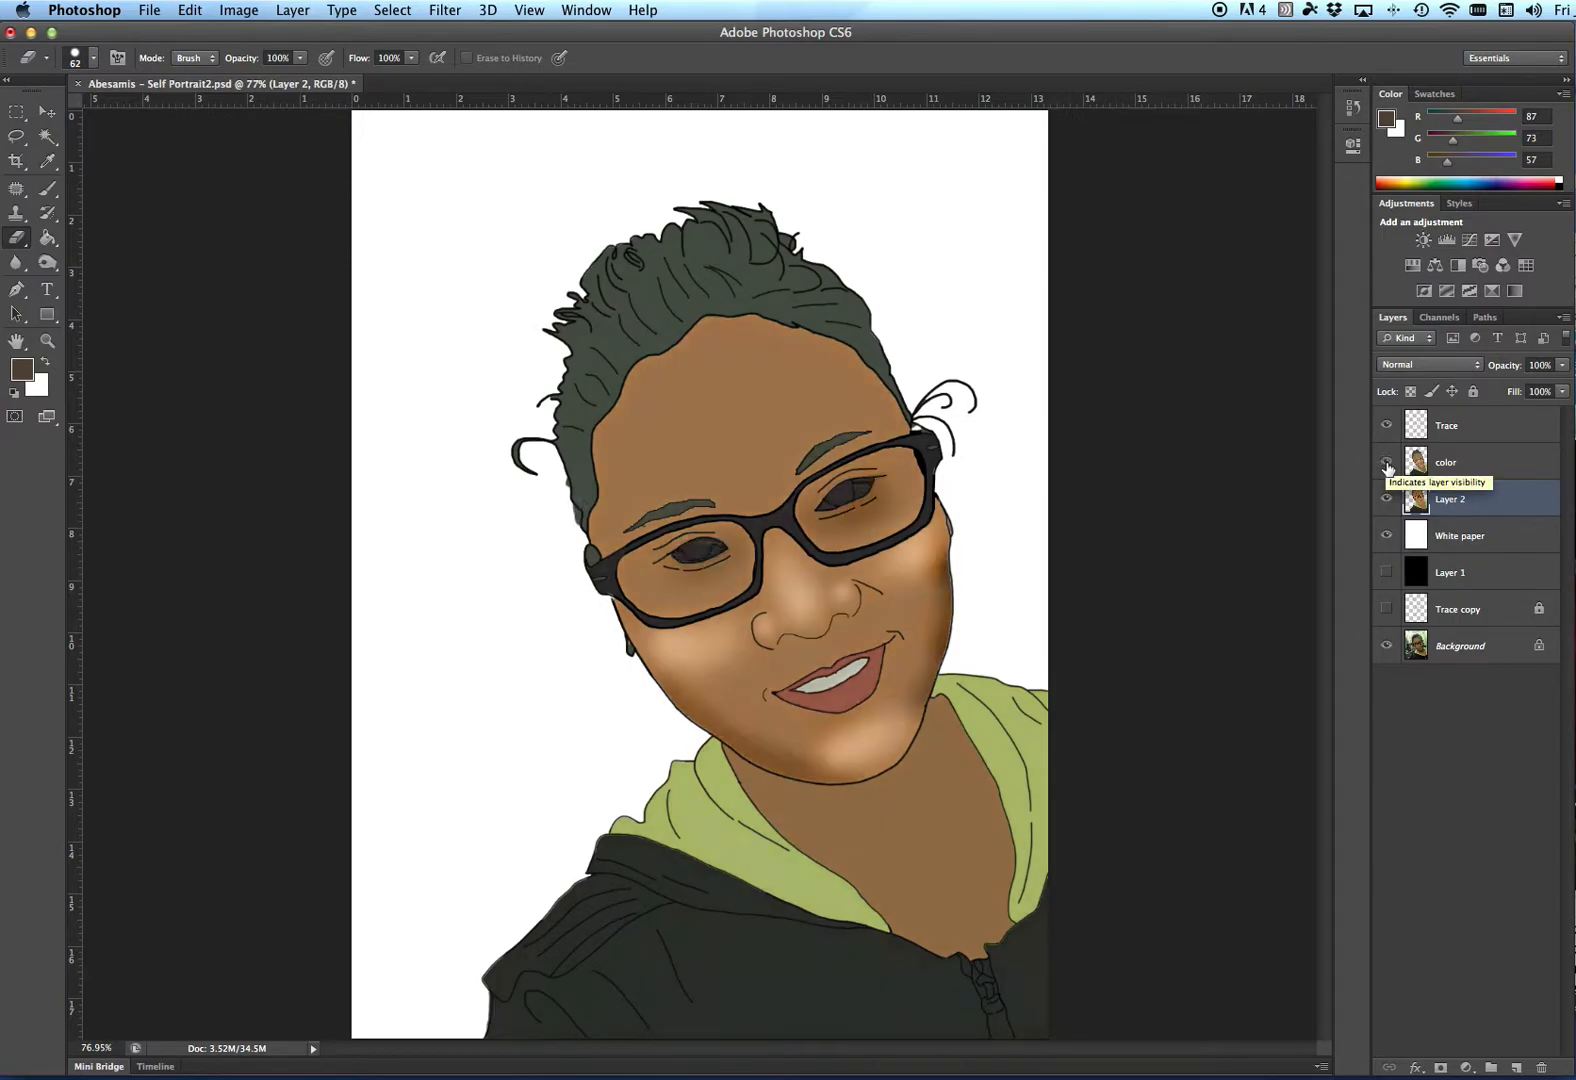
{"action": "left_click", "coordinate": [1386, 463]}
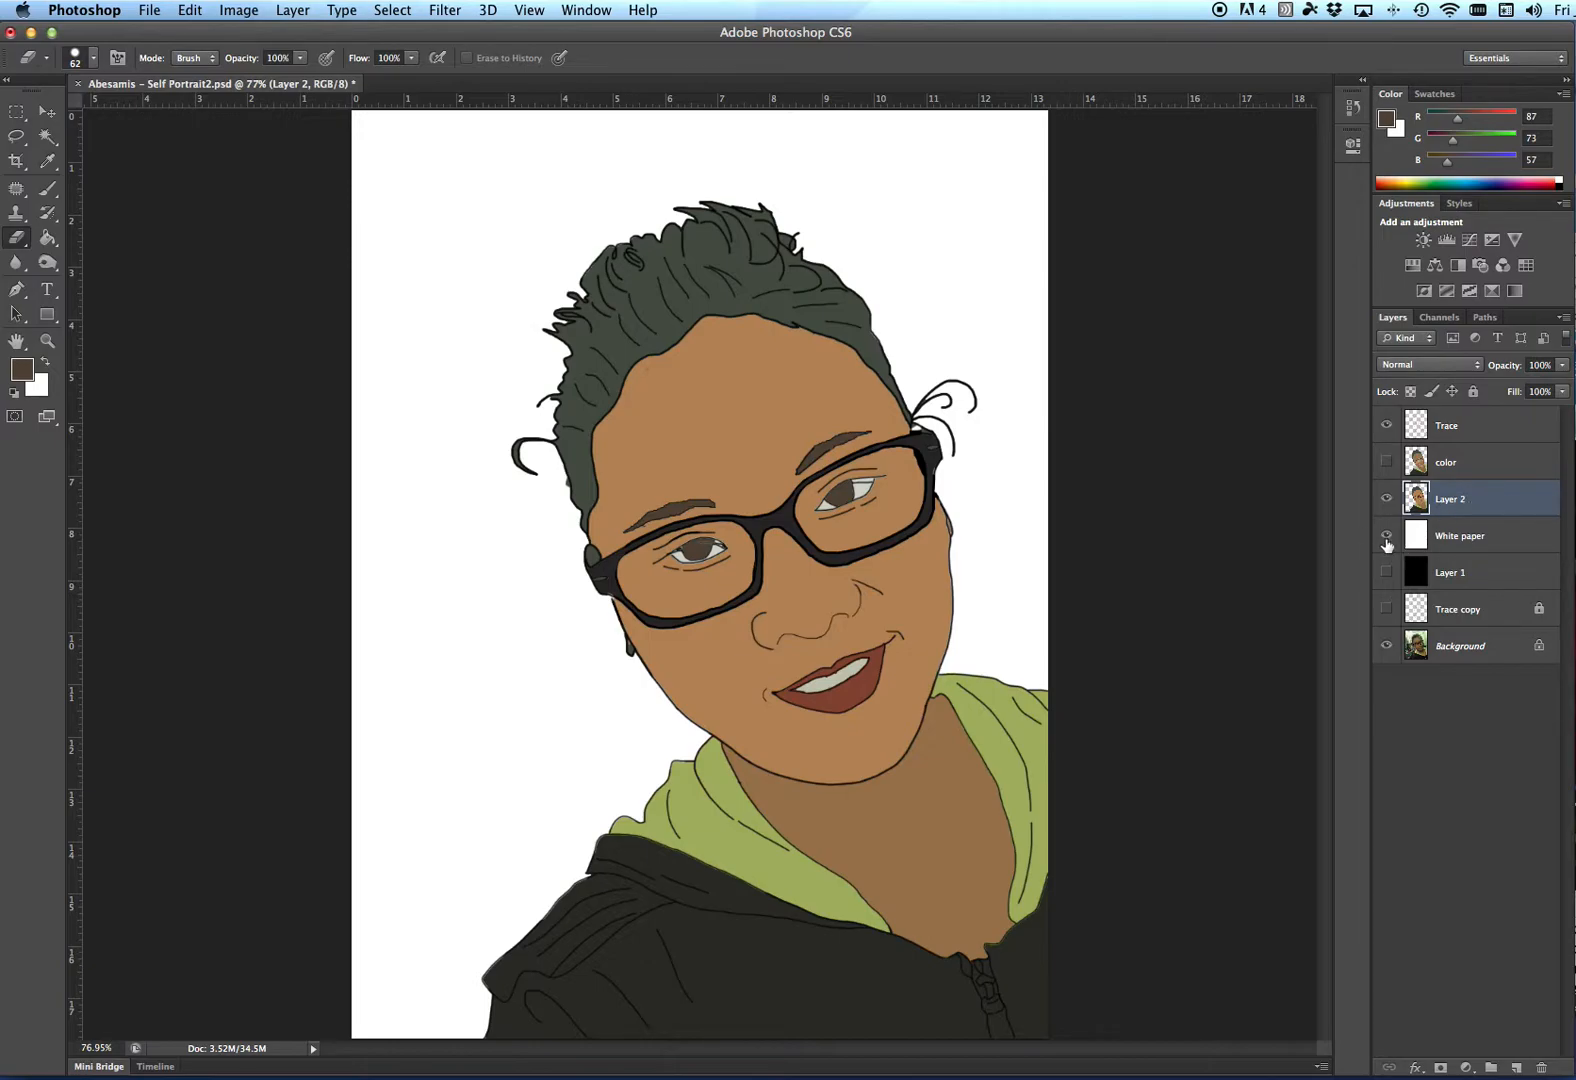
- Rename the merged layer as Color 2
{"action": "double_click", "coordinate": [1452, 500]}
{"action": "type", "text": "color 2"}
{"action": "key", "text": "Return"}
- Hide the White paper layer and toggle Color 2 to compare it with the background photo
{"action": "left_click", "coordinate": [1386, 536]}
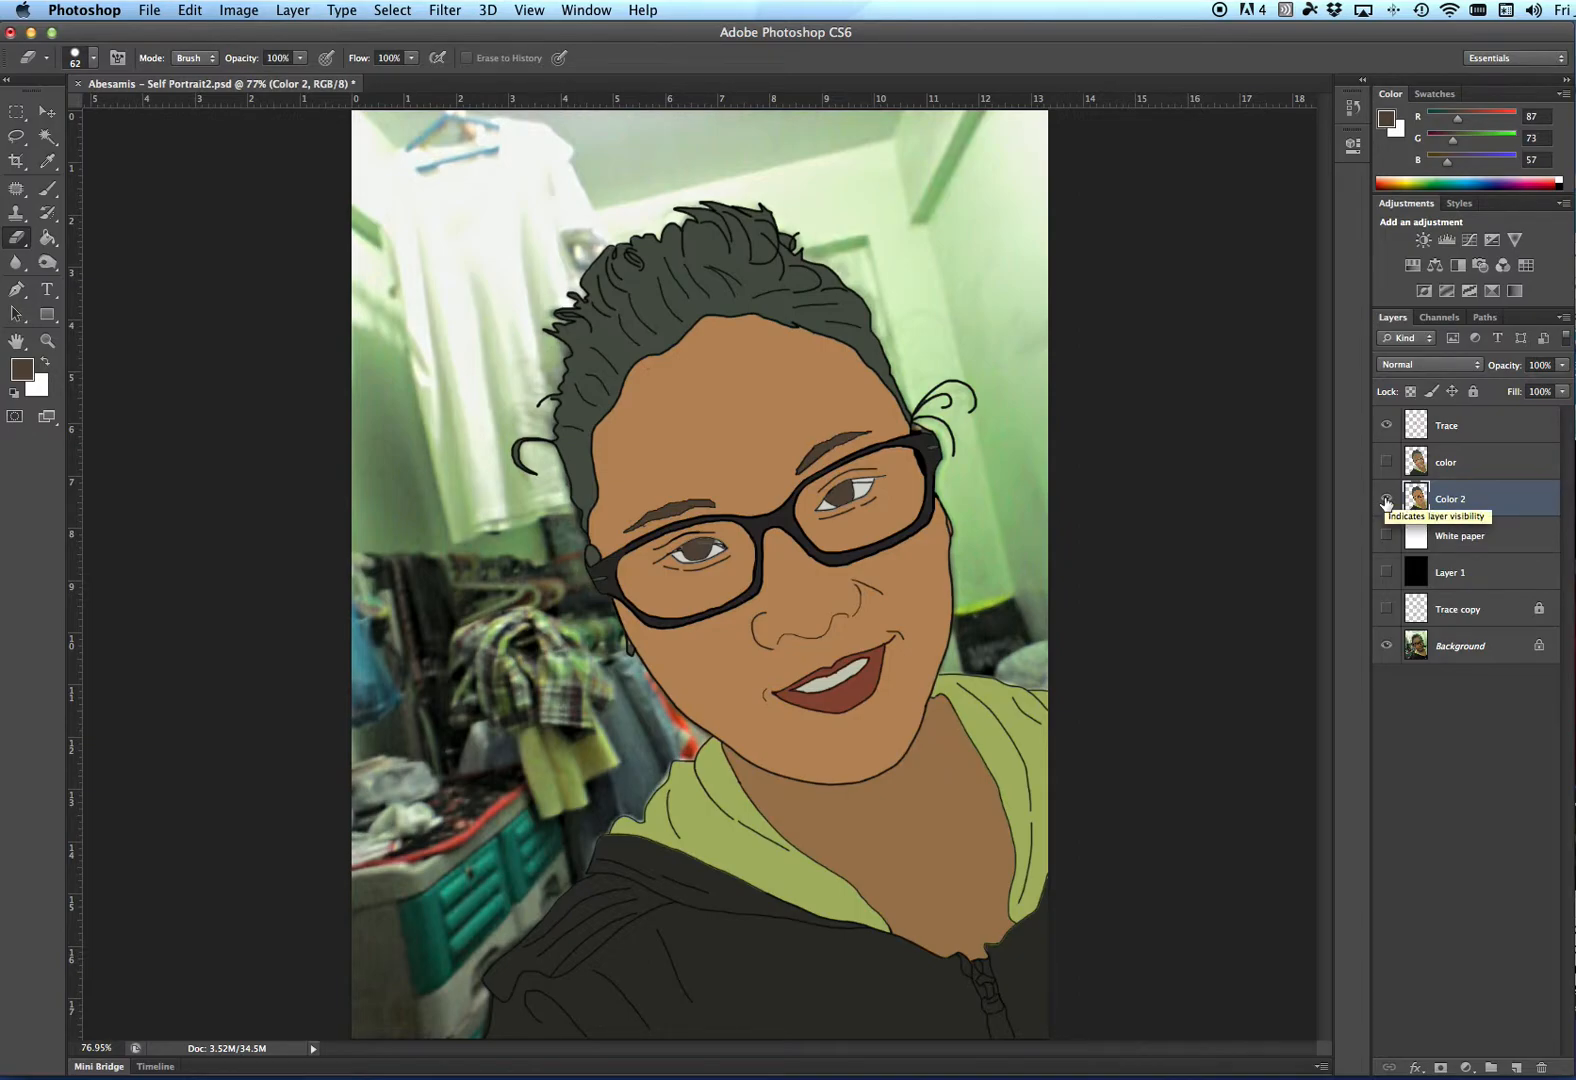
{"action": "left_click", "coordinate": [1386, 498]}
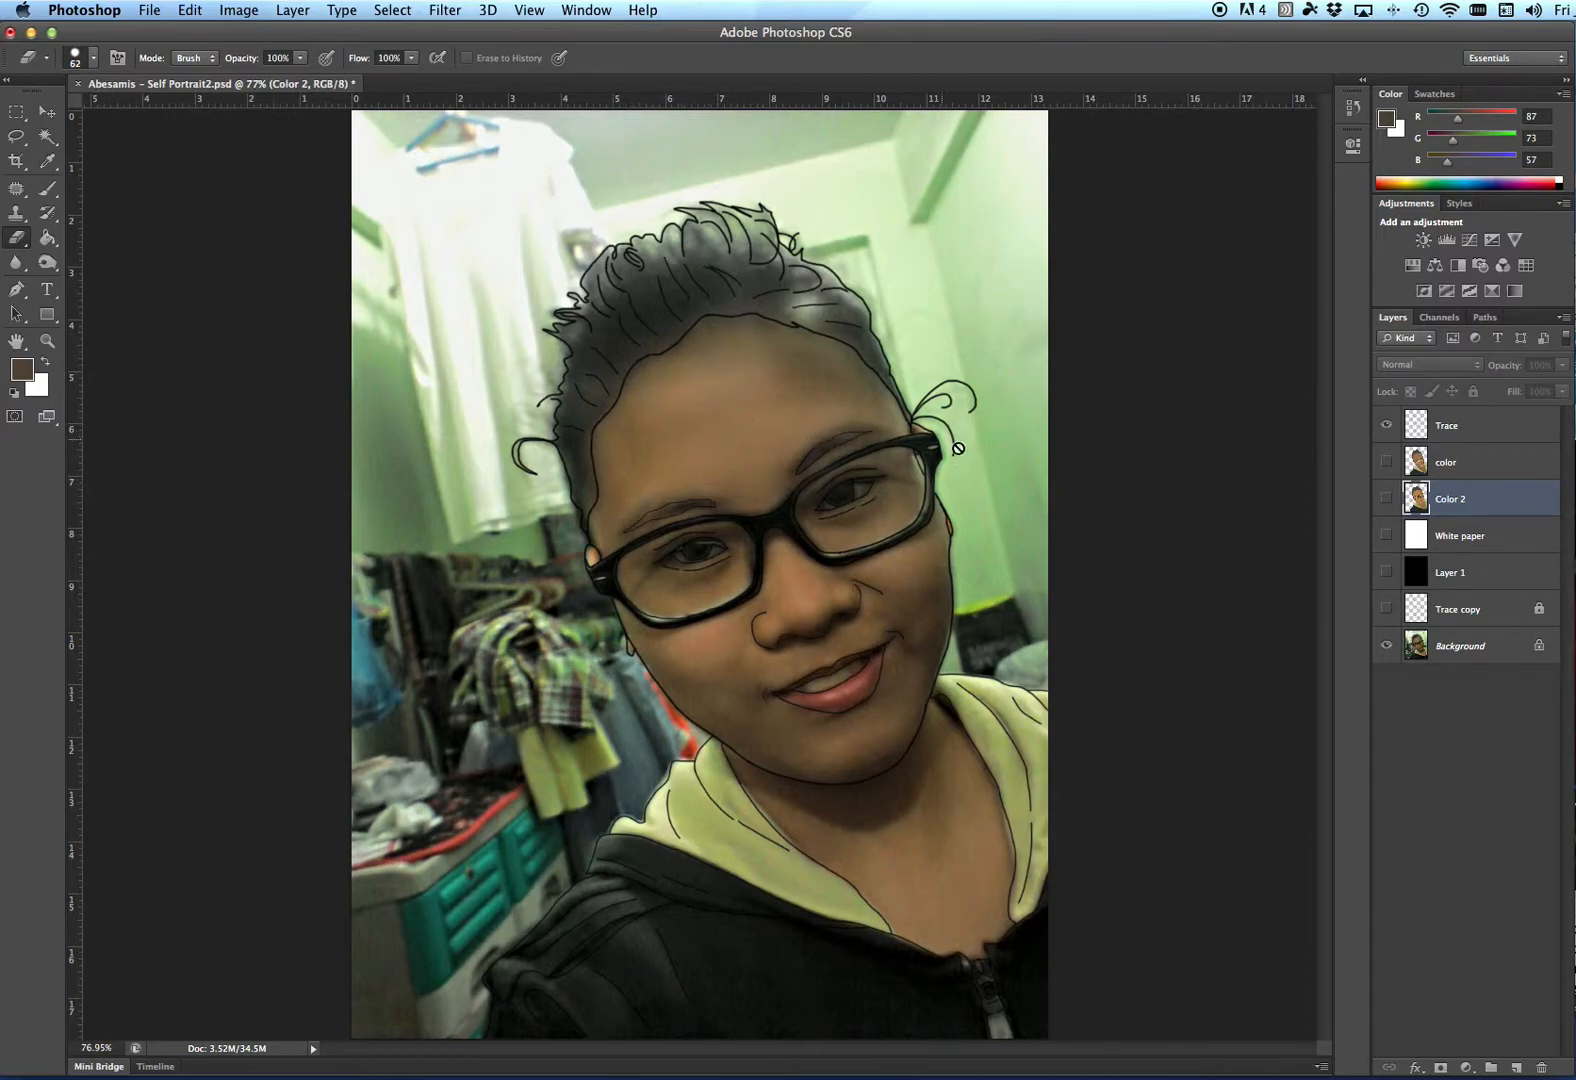
{"action": "left_click", "coordinate": [1386, 499]}
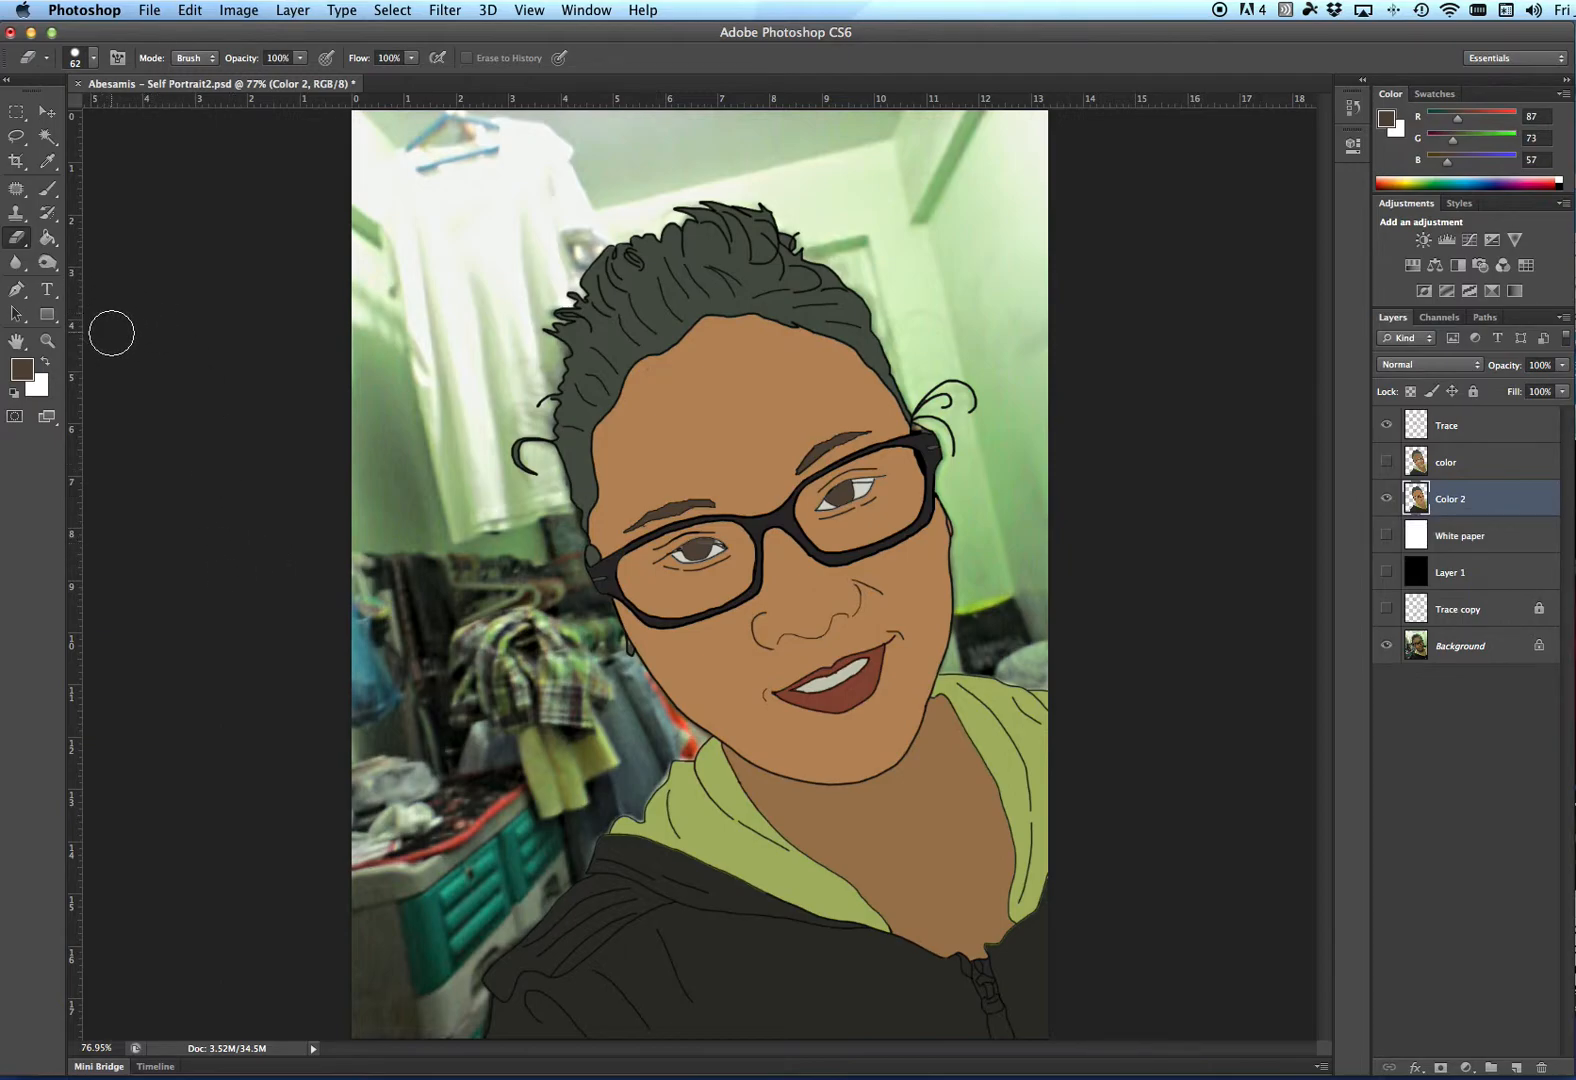
- Switch to the Dodge Tool, set the brush to about 76 px, and lighten the nose
{"action": "left_click", "coordinate": [48, 264]}
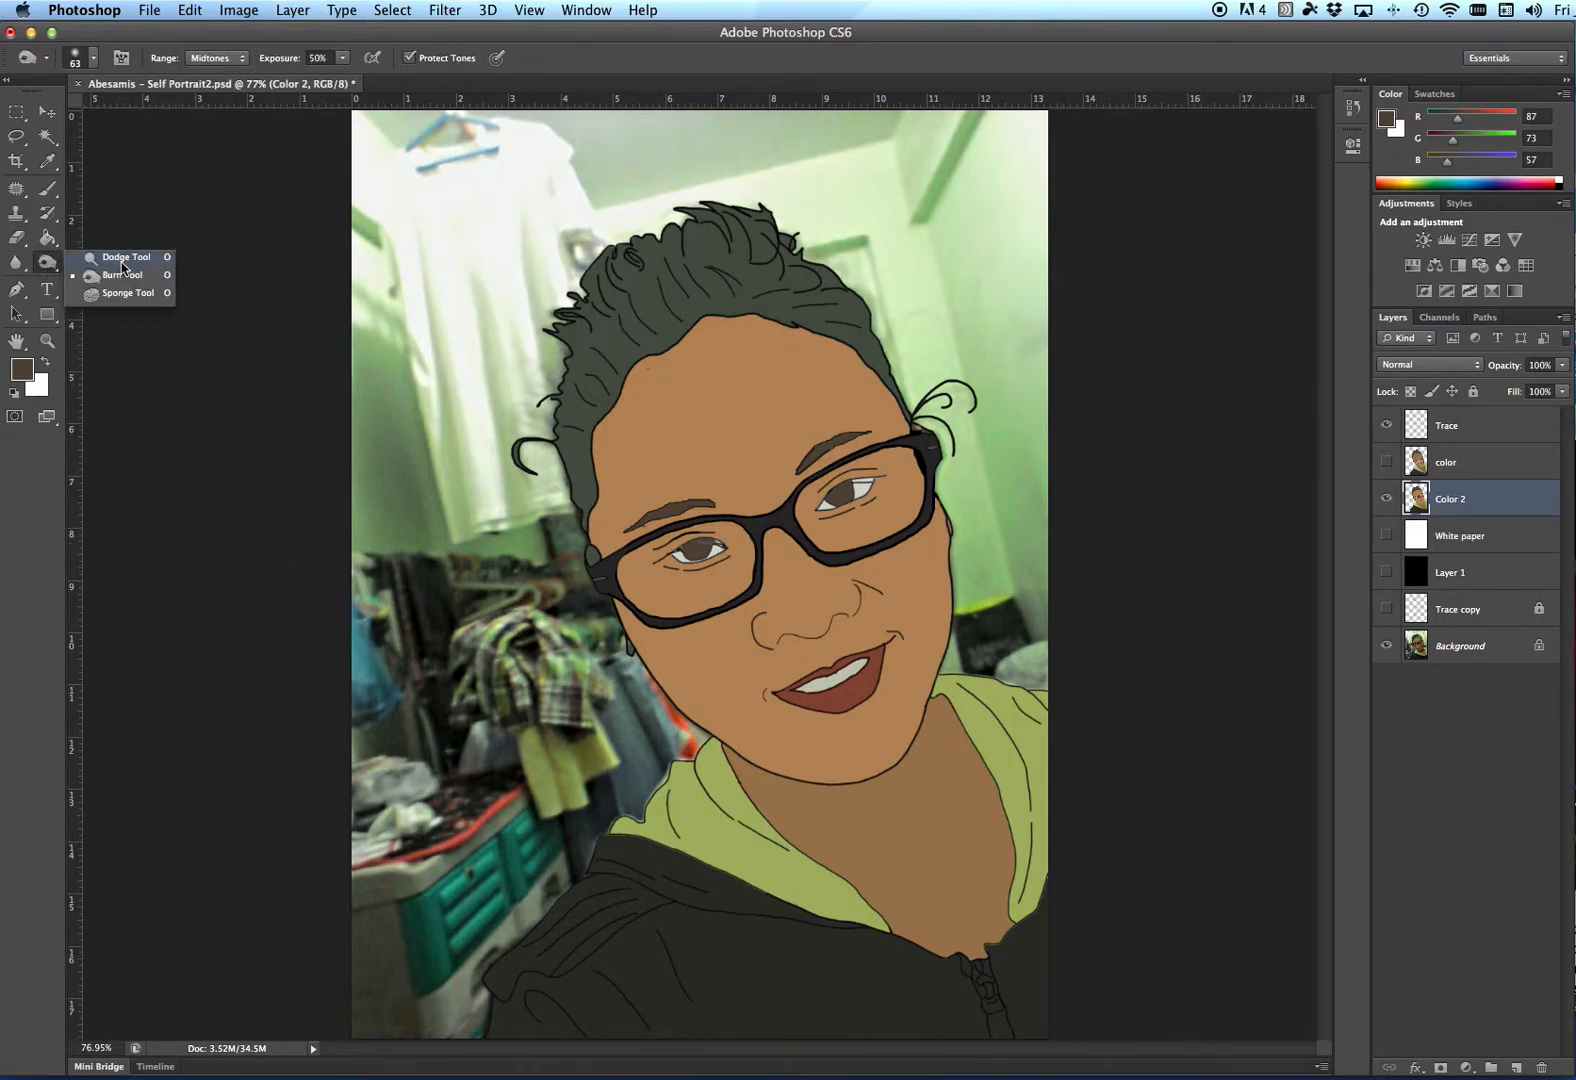
{"action": "left_click", "coordinate": [121, 259]}
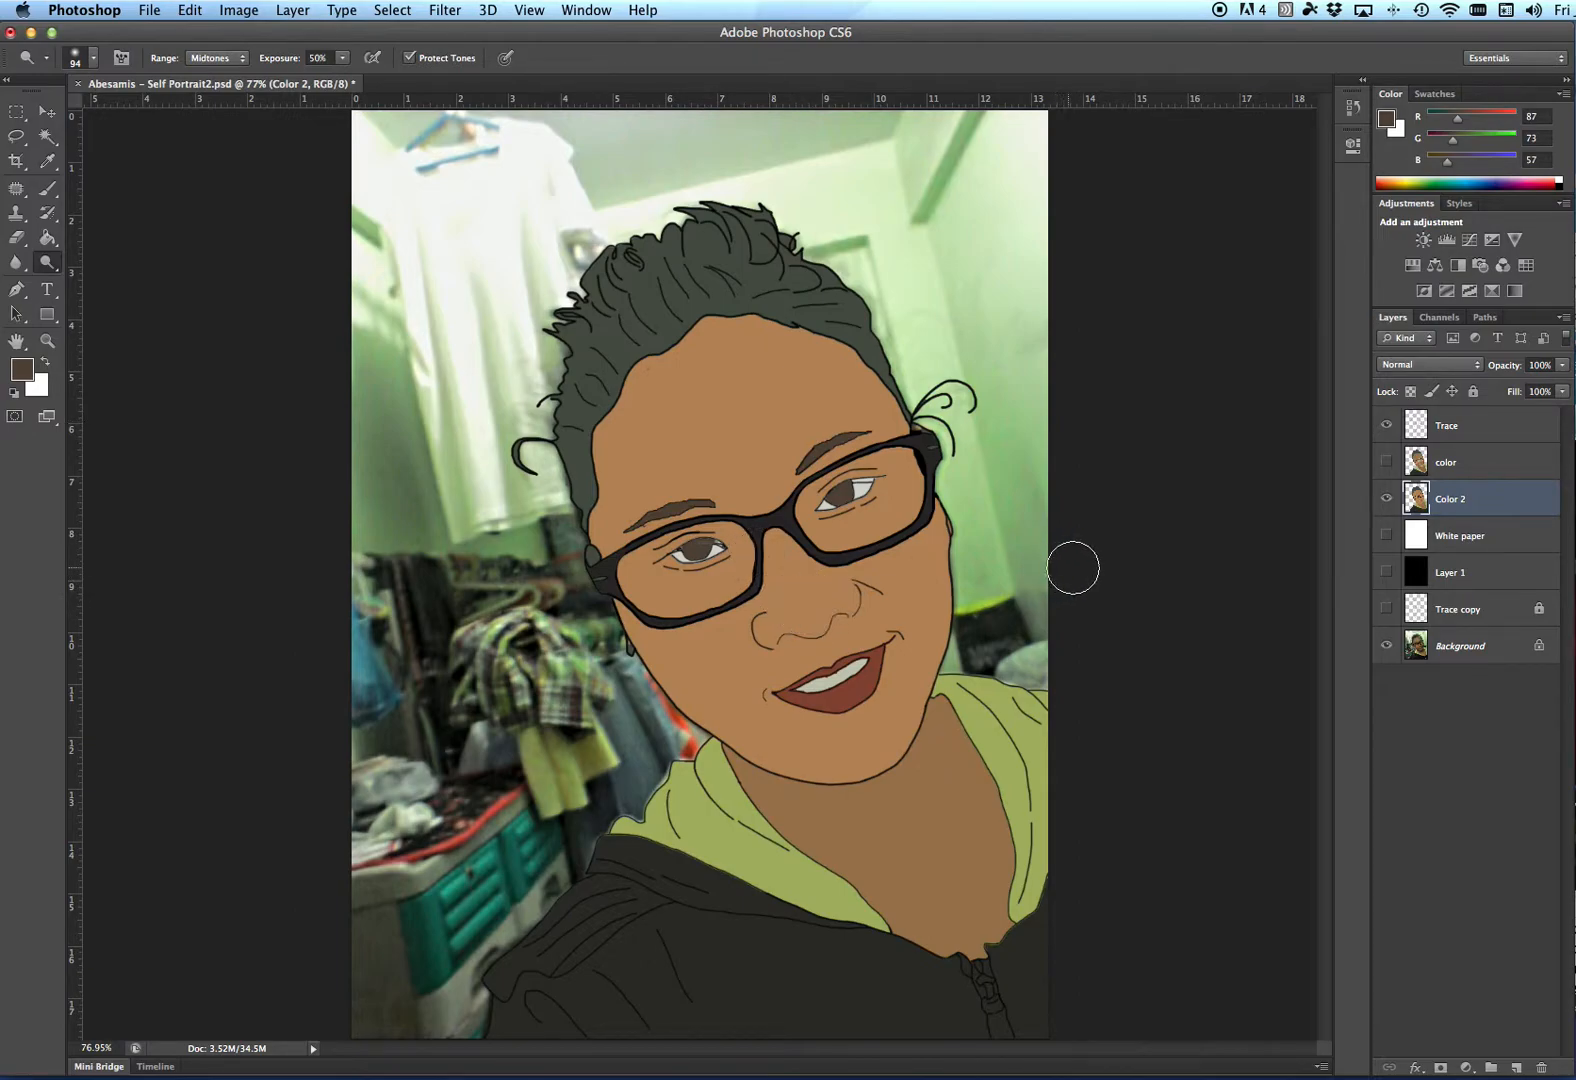
{"action": "right_click", "coordinate": [997, 512]}
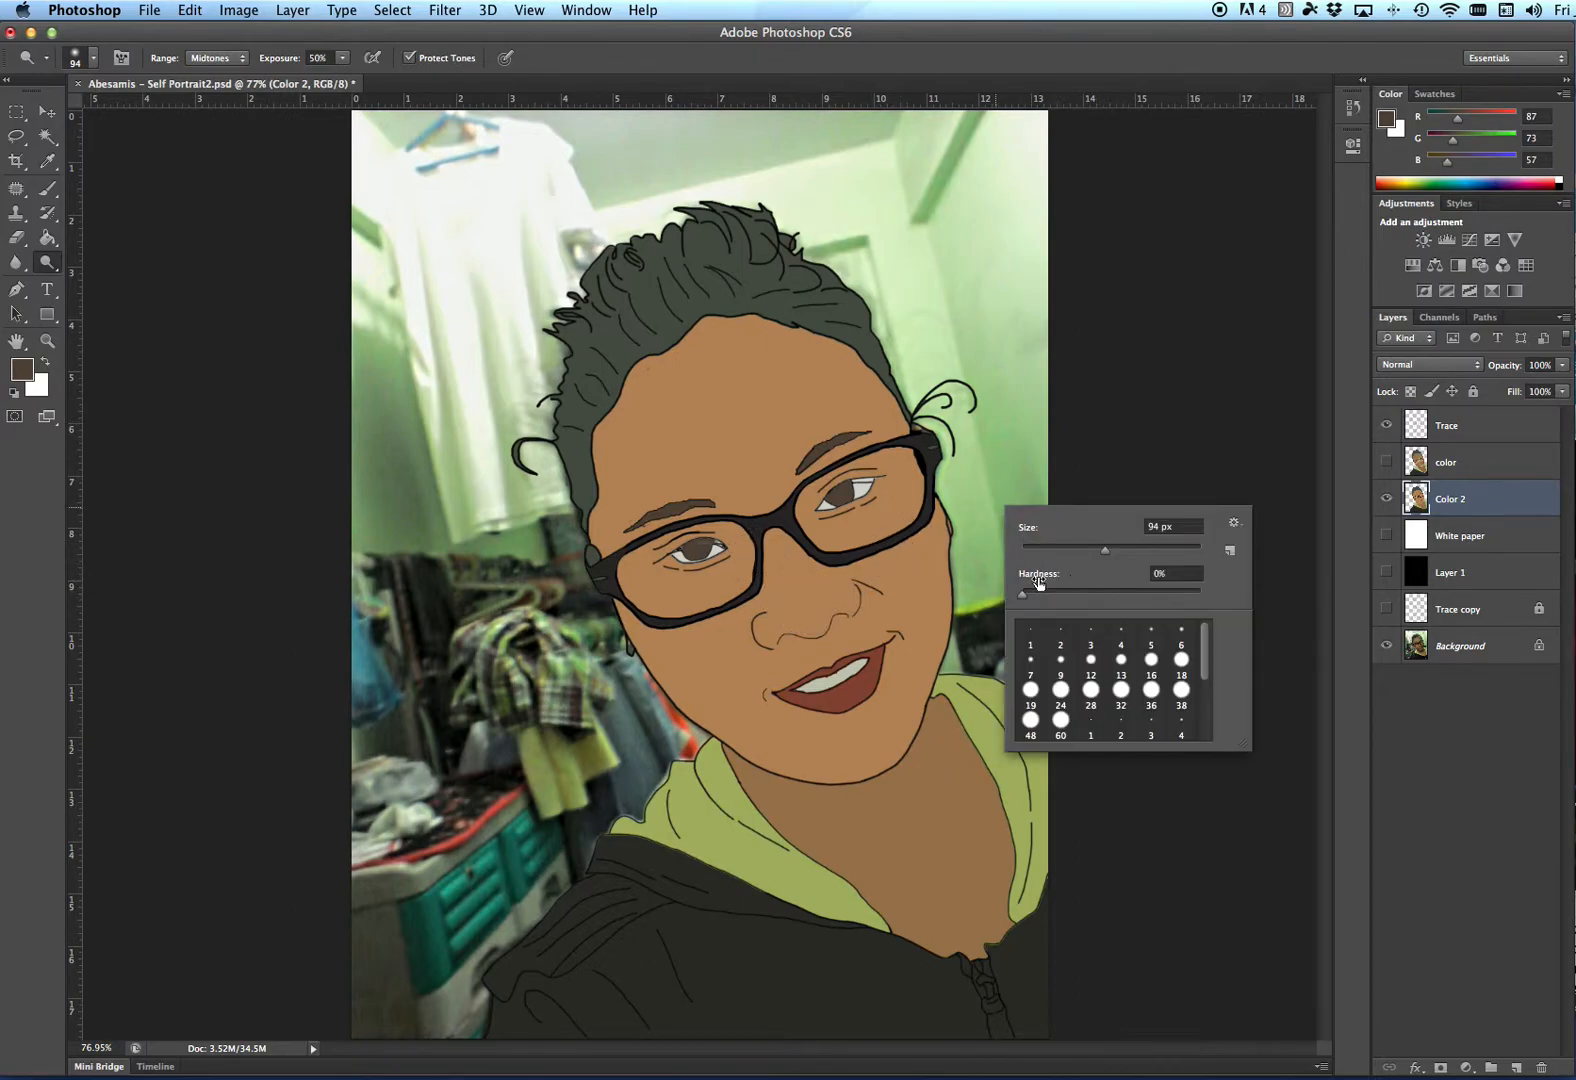
{"action": "left_click", "coordinate": [1087, 549]}
{"action": "left_click", "coordinate": [1386, 498]}
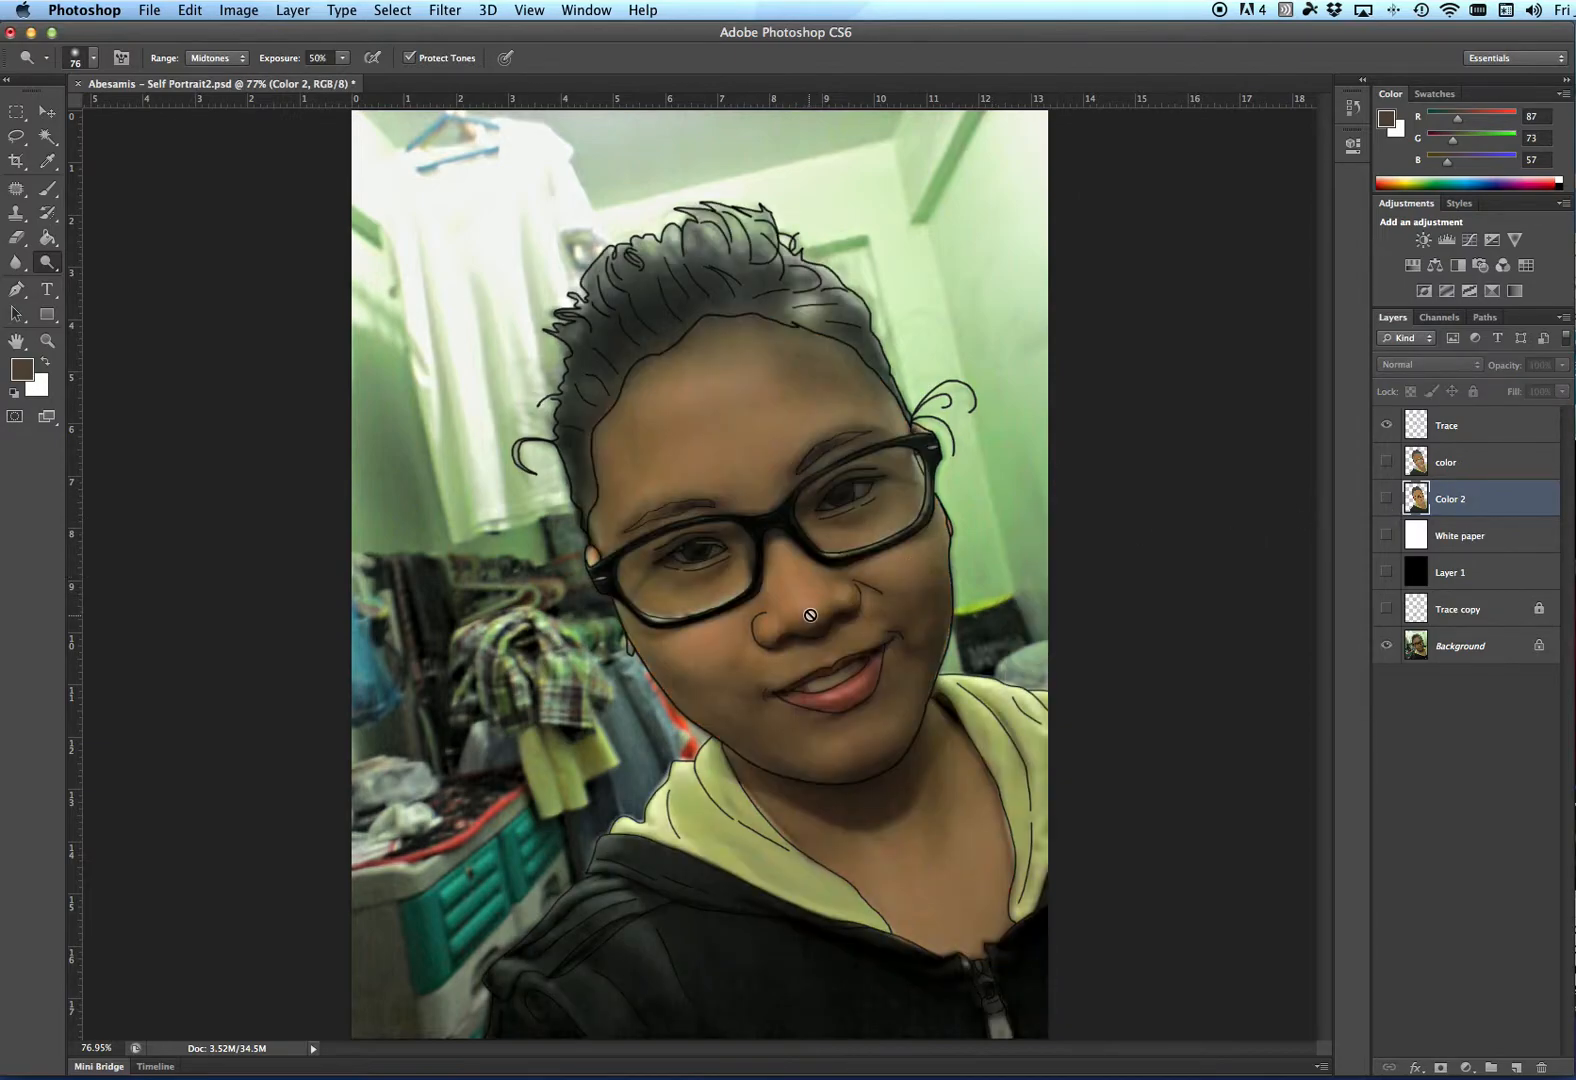
{"action": "left_click", "coordinate": [1386, 498]}
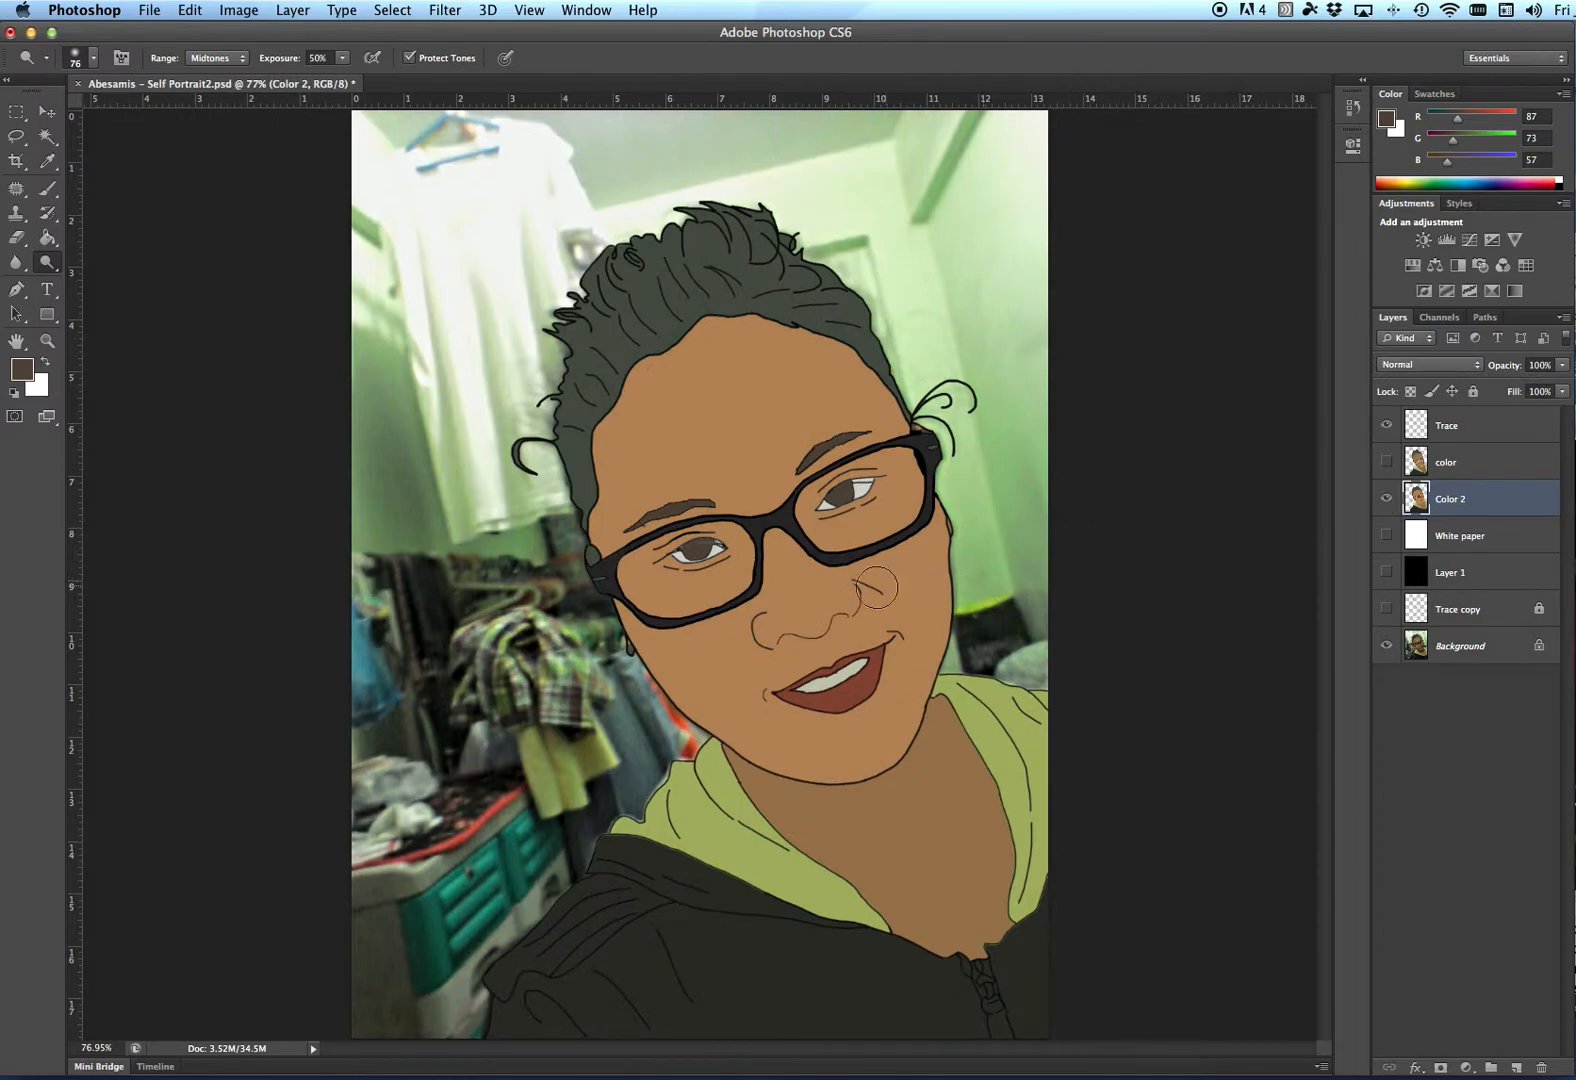
{"action": "left_click", "coordinate": [807, 604]}
{"action": "mouse_move", "coordinate": [807, 604]}
{"action": "left_mouse_down"}
{"action": "mouse_move", "coordinate": [776, 521]}
{"action": "mouse_move", "coordinate": [794, 629]}
{"action": "mouse_move", "coordinate": [788, 582]}
{"action": "mouse_move", "coordinate": [802, 608]}
{"action": "mouse_move", "coordinate": [791, 590]}
{"action": "mouse_move", "coordinate": [809, 574]}
{"action": "mouse_move", "coordinate": [799, 600]}
{"action": "mouse_move", "coordinate": [787, 554]}
{"action": "mouse_move", "coordinate": [745, 515]}
{"action": "left_mouse_up"}
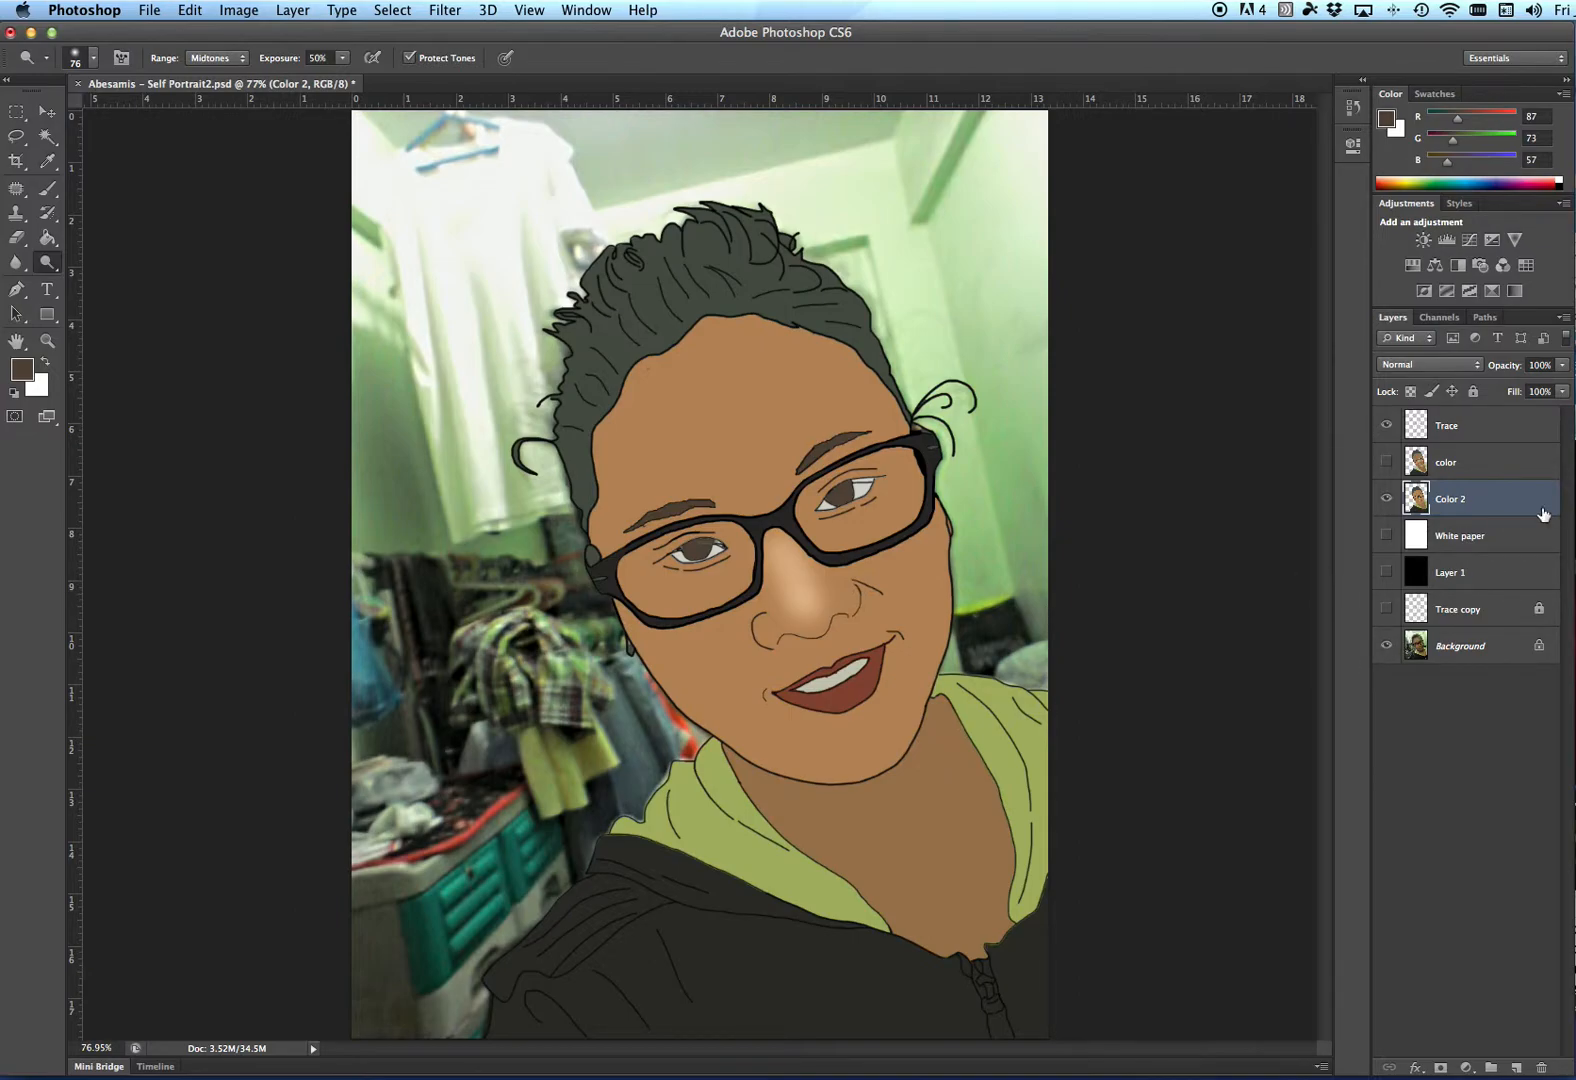
- Load the saved face channel as a new selection
{"action": "left_click", "coordinate": [393, 10]}
{"action": "left_click", "coordinate": [450, 409]}
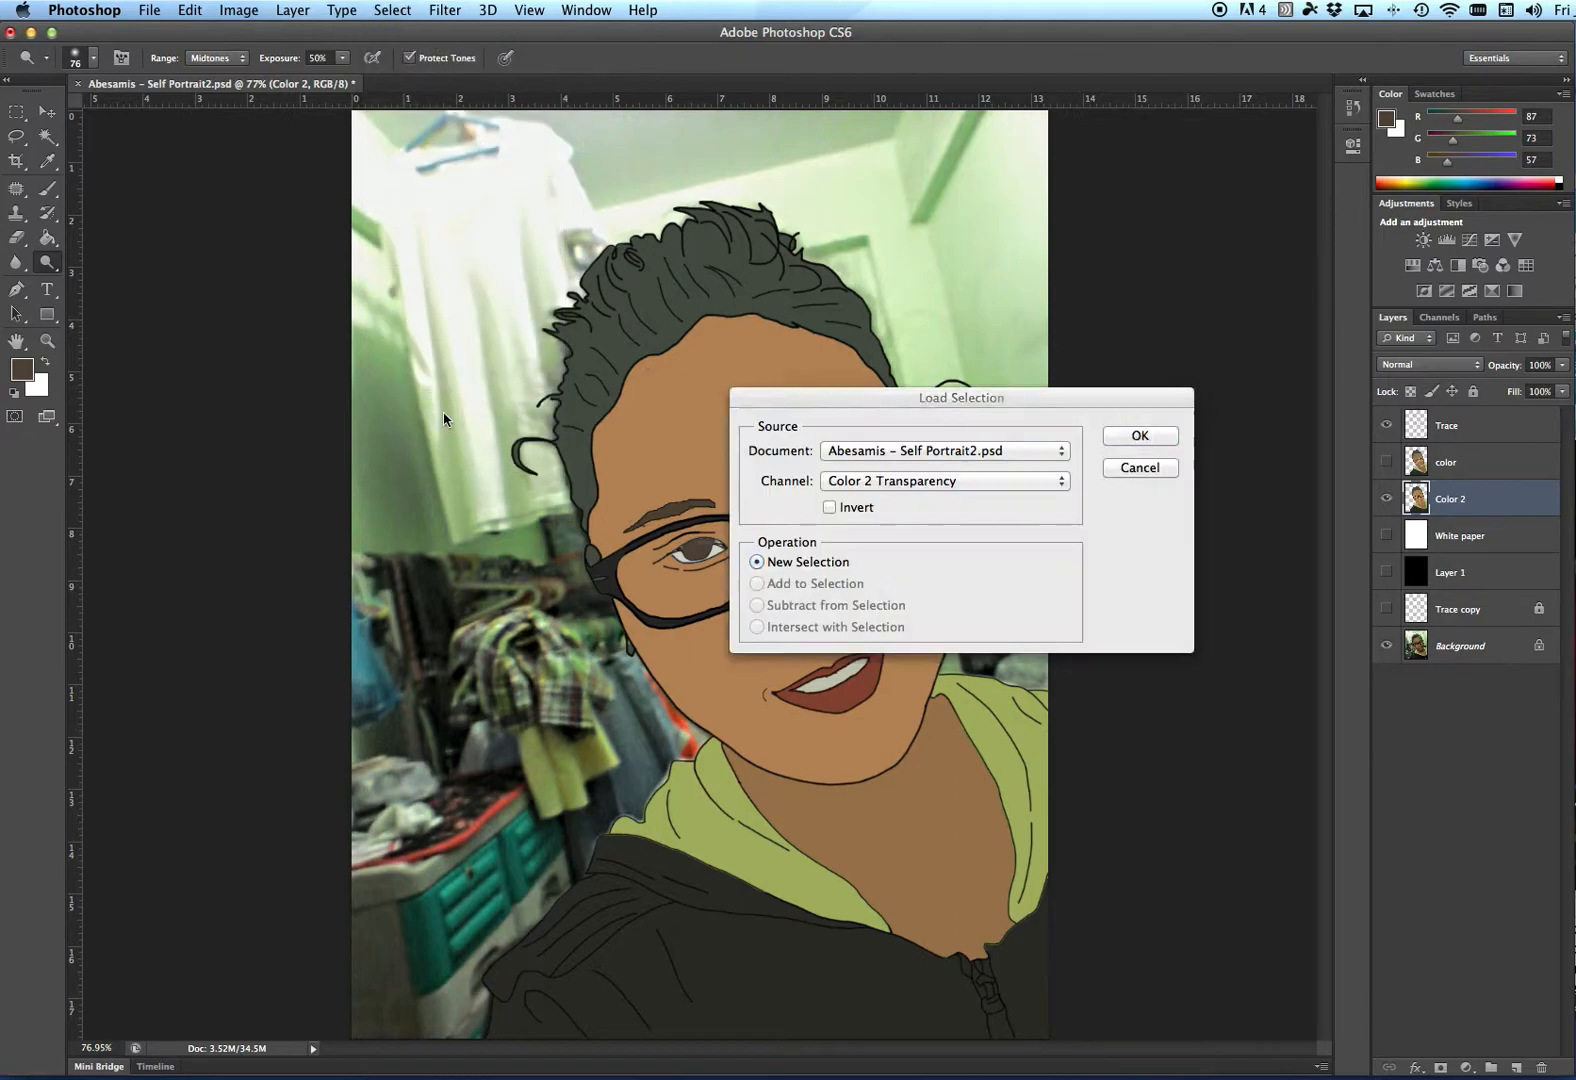
{"action": "left_click", "coordinate": [895, 484]}
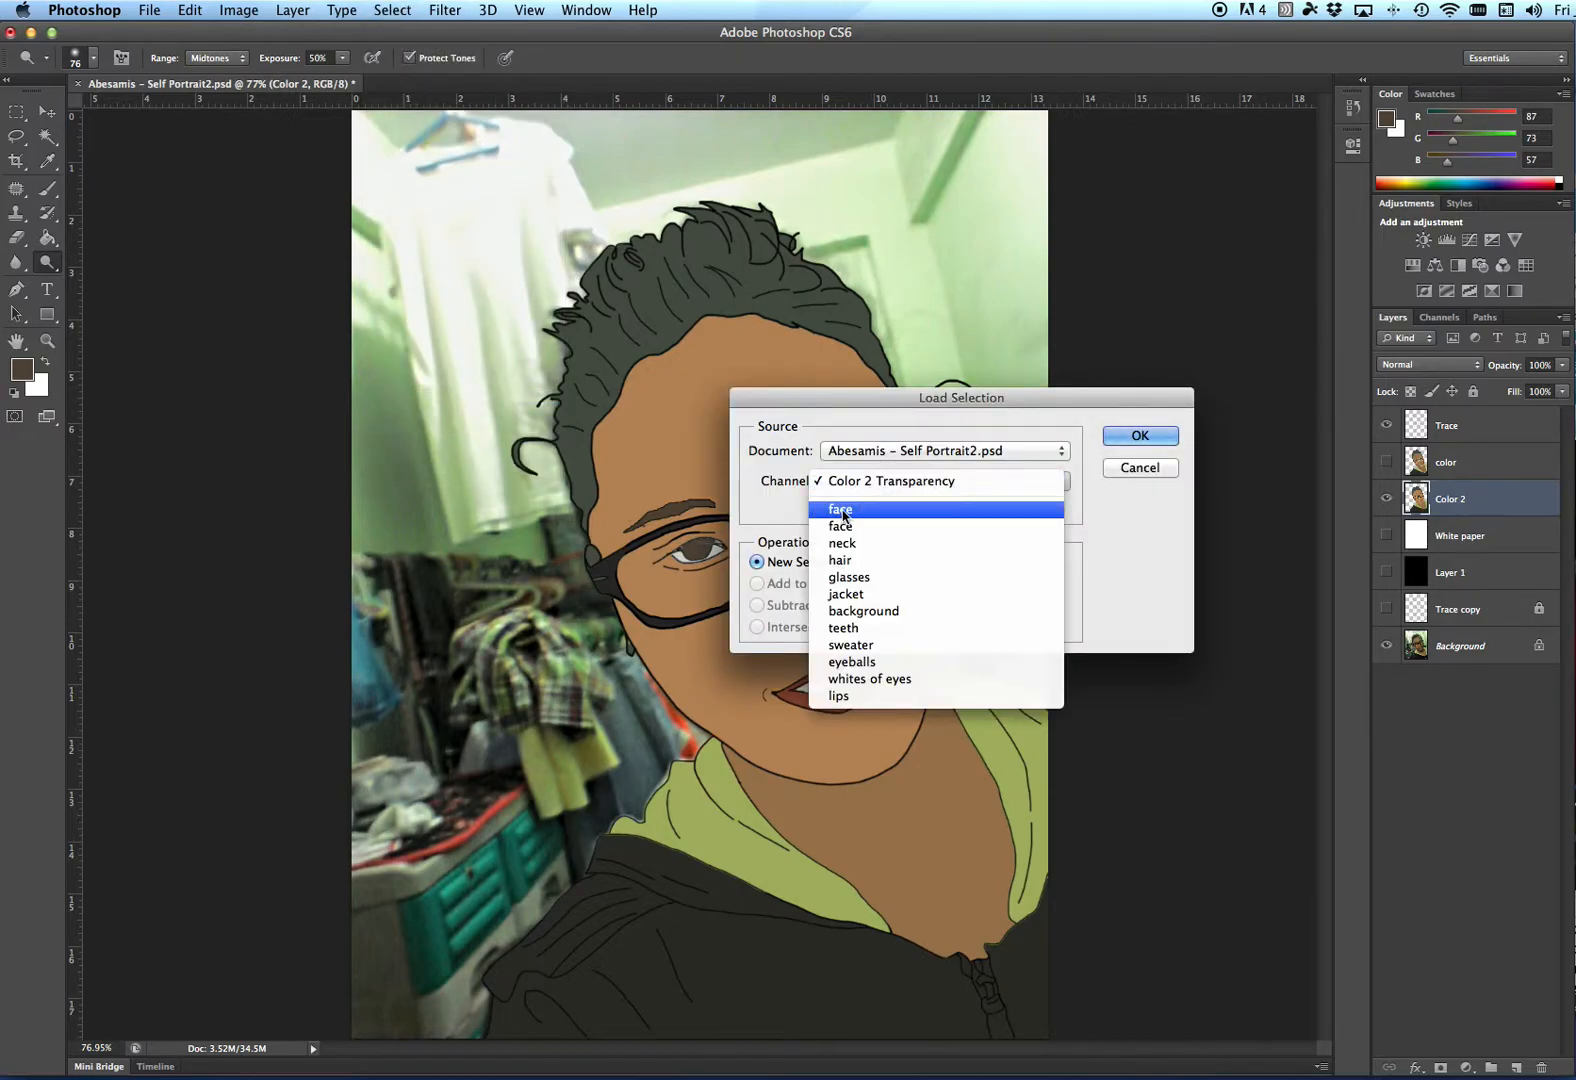
{"action": "left_click", "coordinate": [880, 506]}
{"action": "left_click", "coordinate": [1140, 436]}
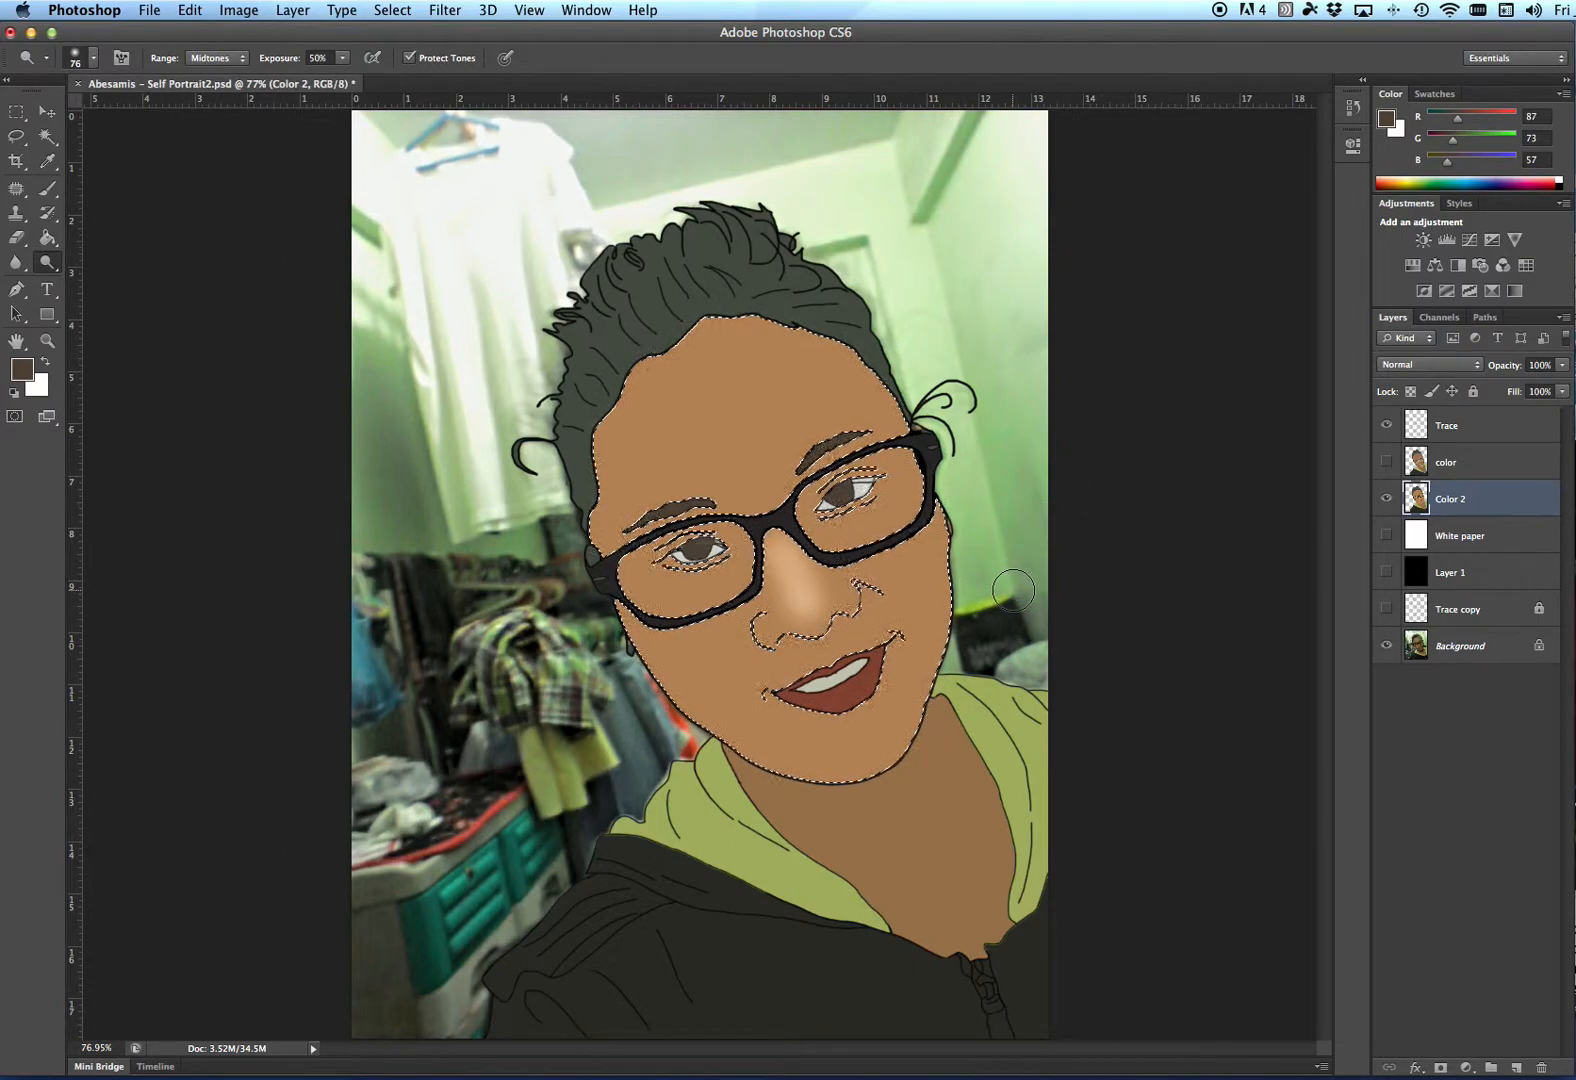
- Set the dodge brush to 45 px and lighten the cheek inside the face selection
{"action": "right_click", "coordinate": [769, 631]}
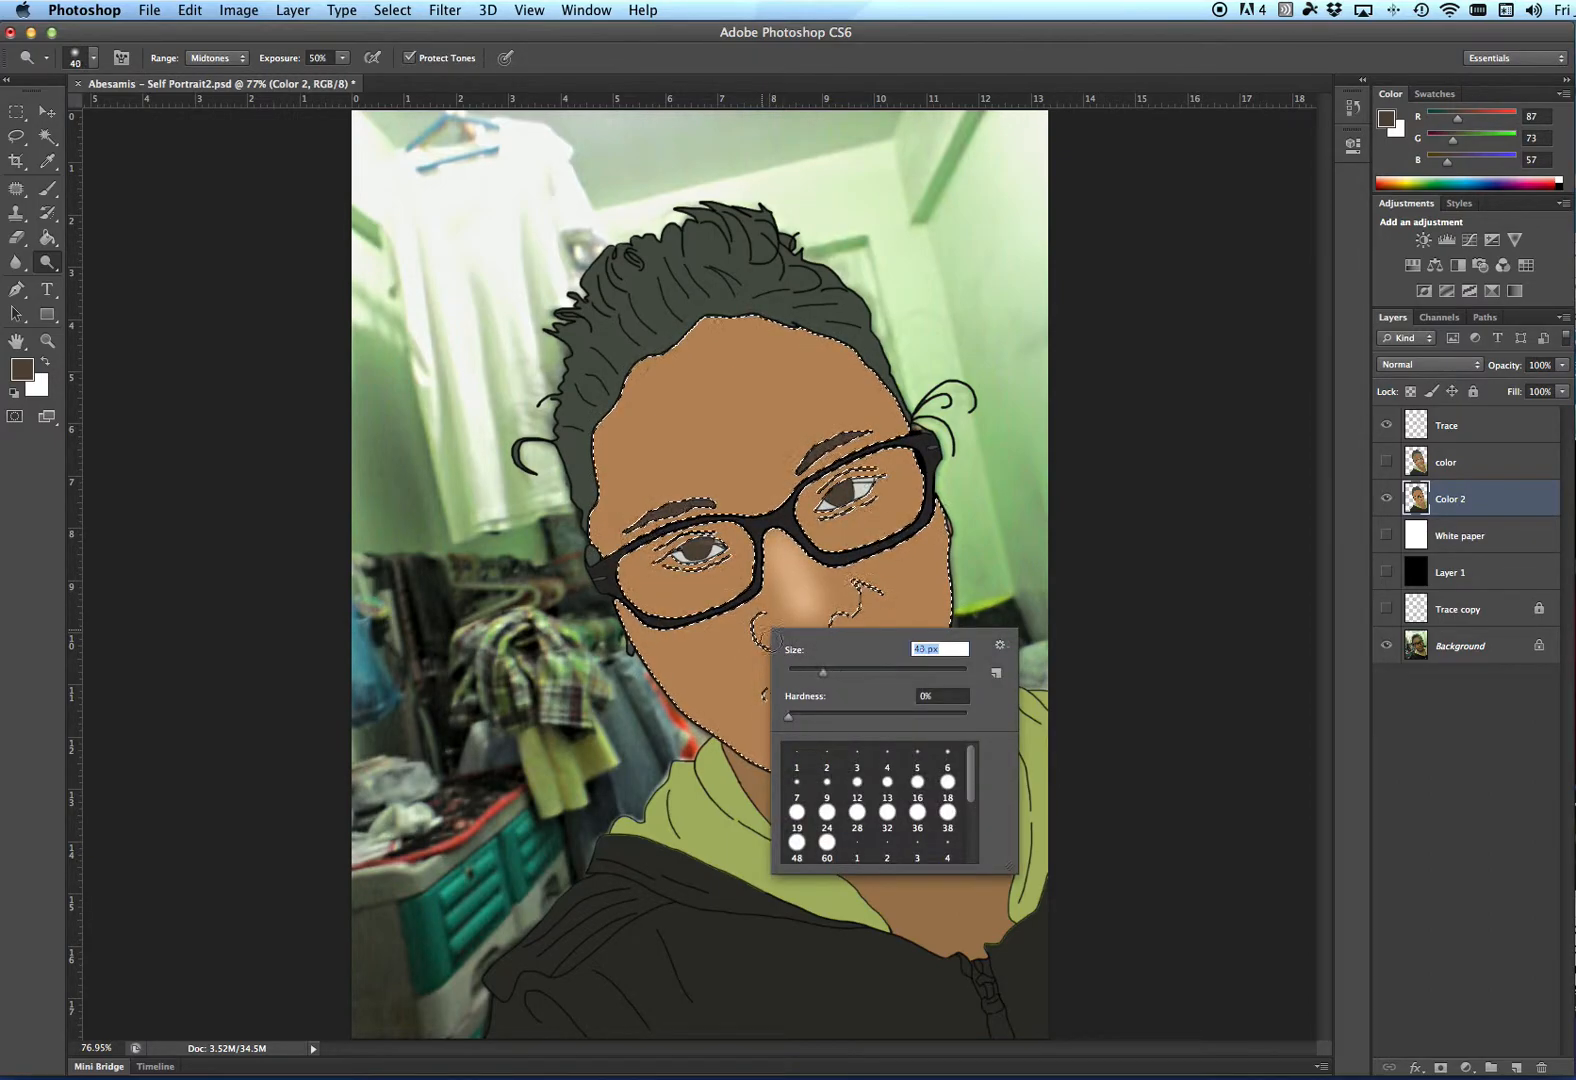
{"action": "left_click_drag", "start_coordinate": [823, 672], "coordinate": [835, 678]}
{"action": "left_click", "coordinate": [765, 630]}
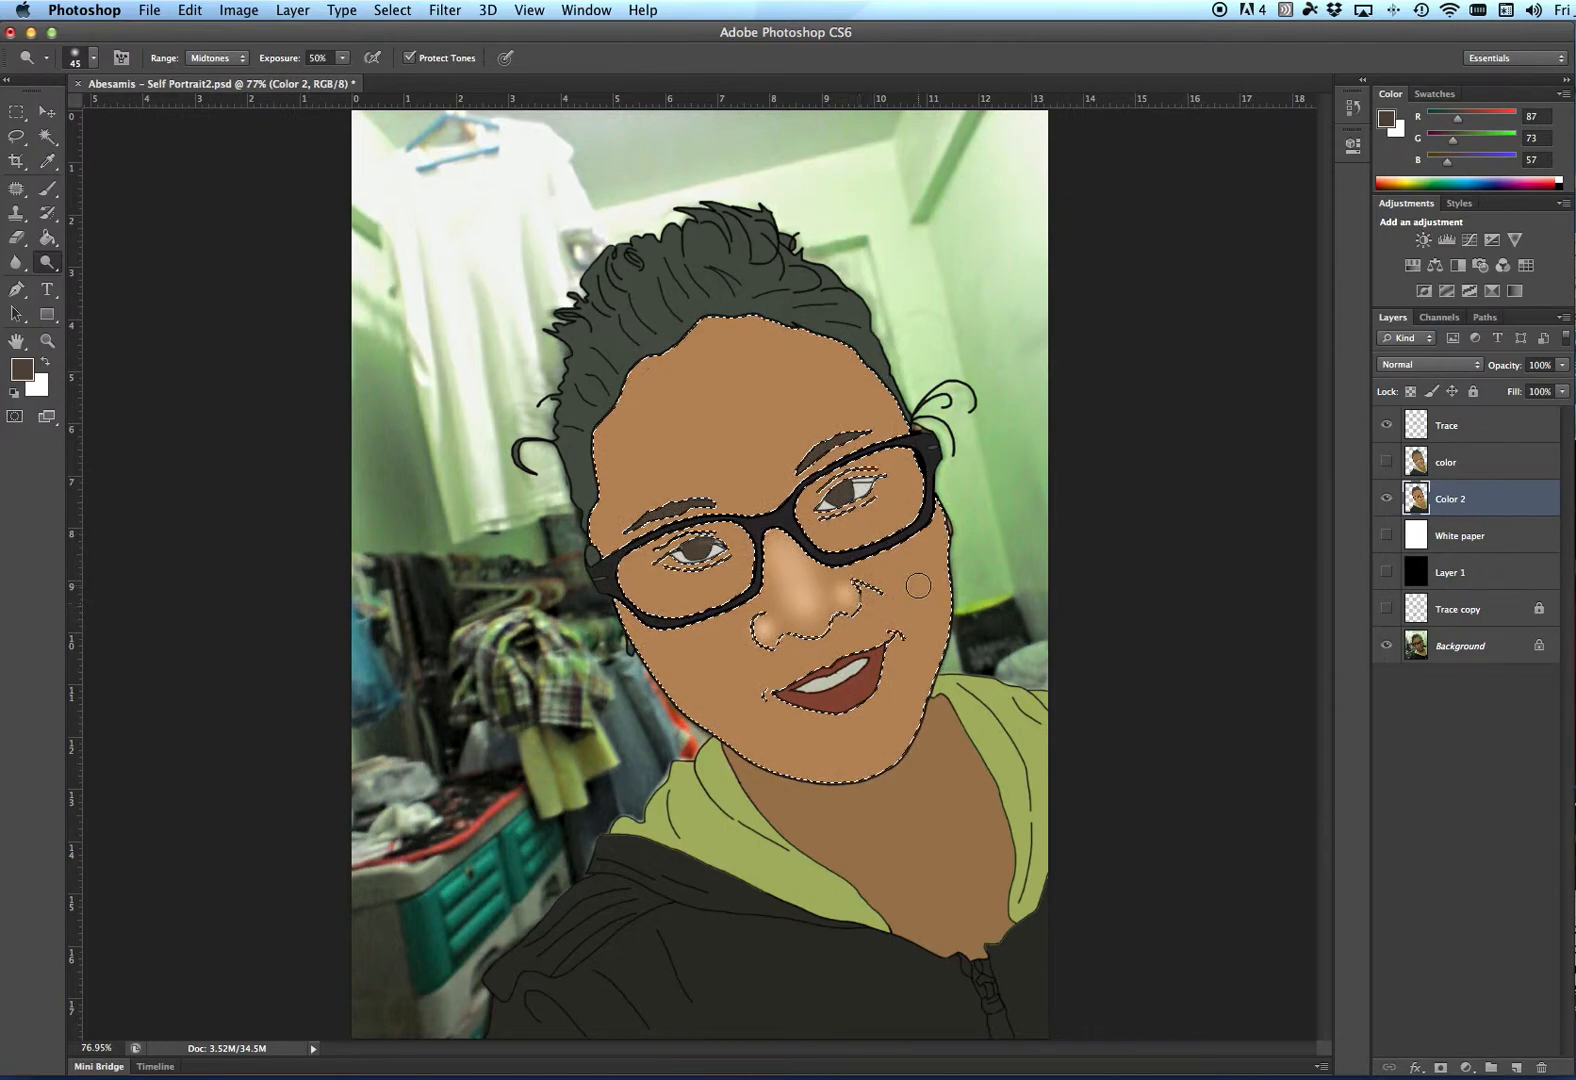
- Enlarge the dodge brush to about 78 px and lighten the chin
{"action": "right_click", "coordinate": [862, 738]}
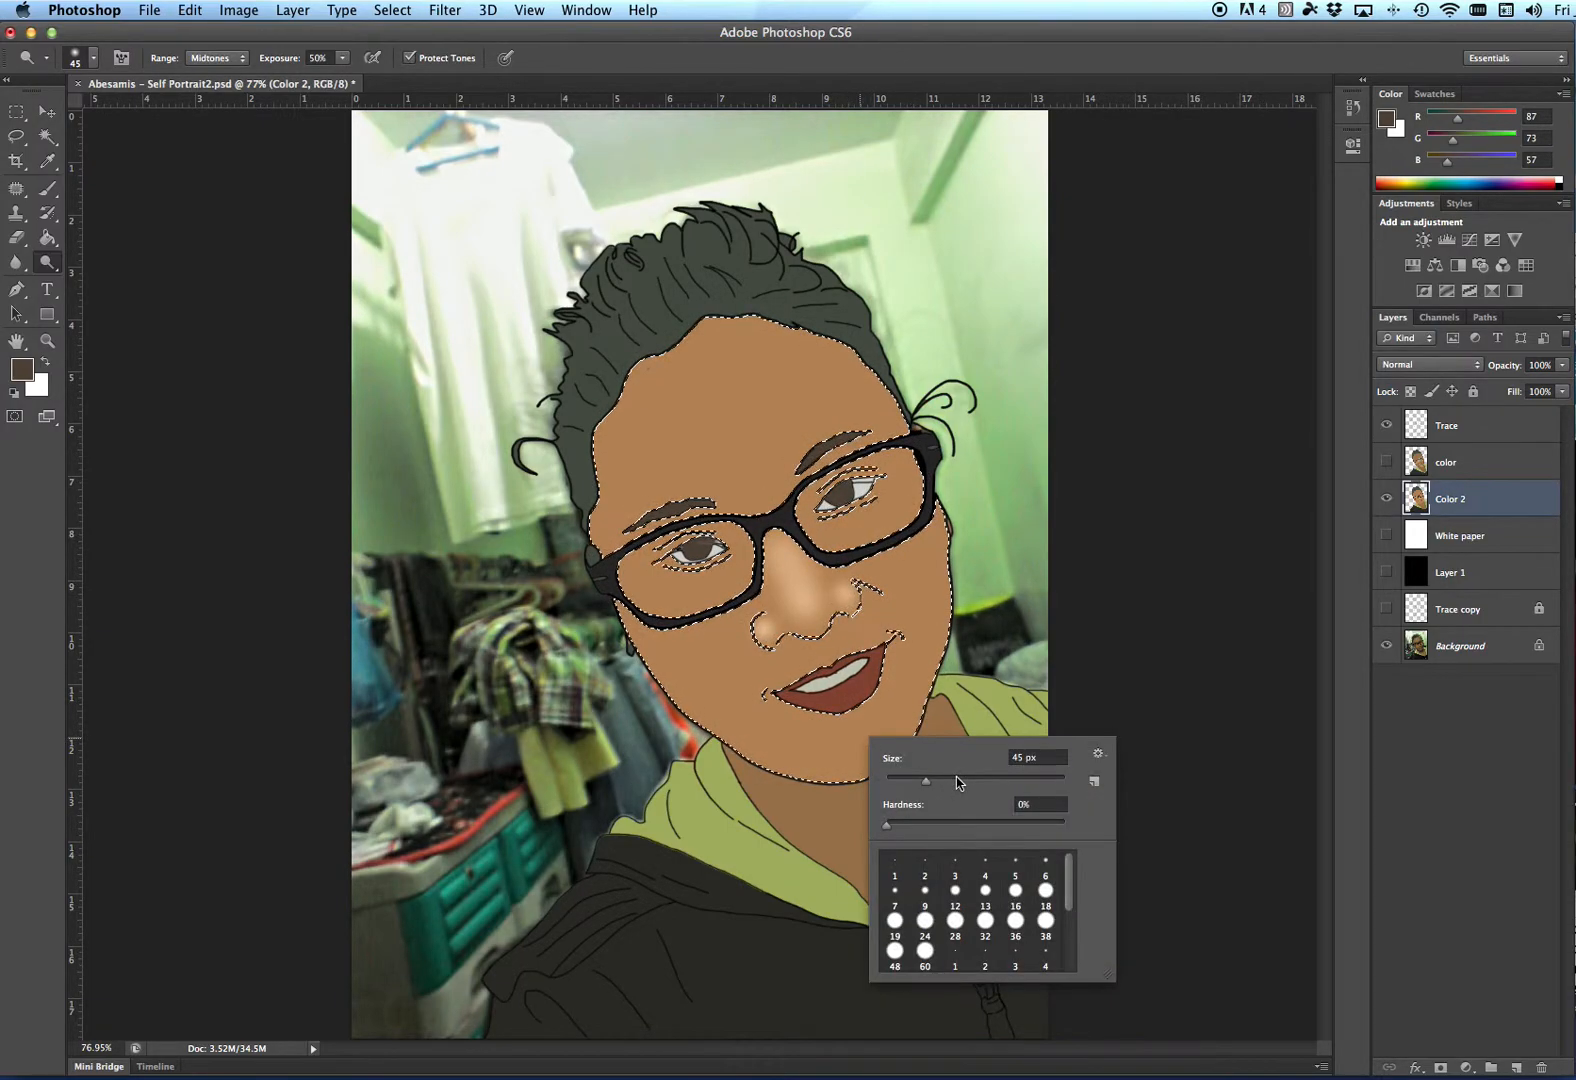
{"action": "left_click", "coordinate": [957, 781]}
{"action": "left_click", "coordinate": [836, 757]}
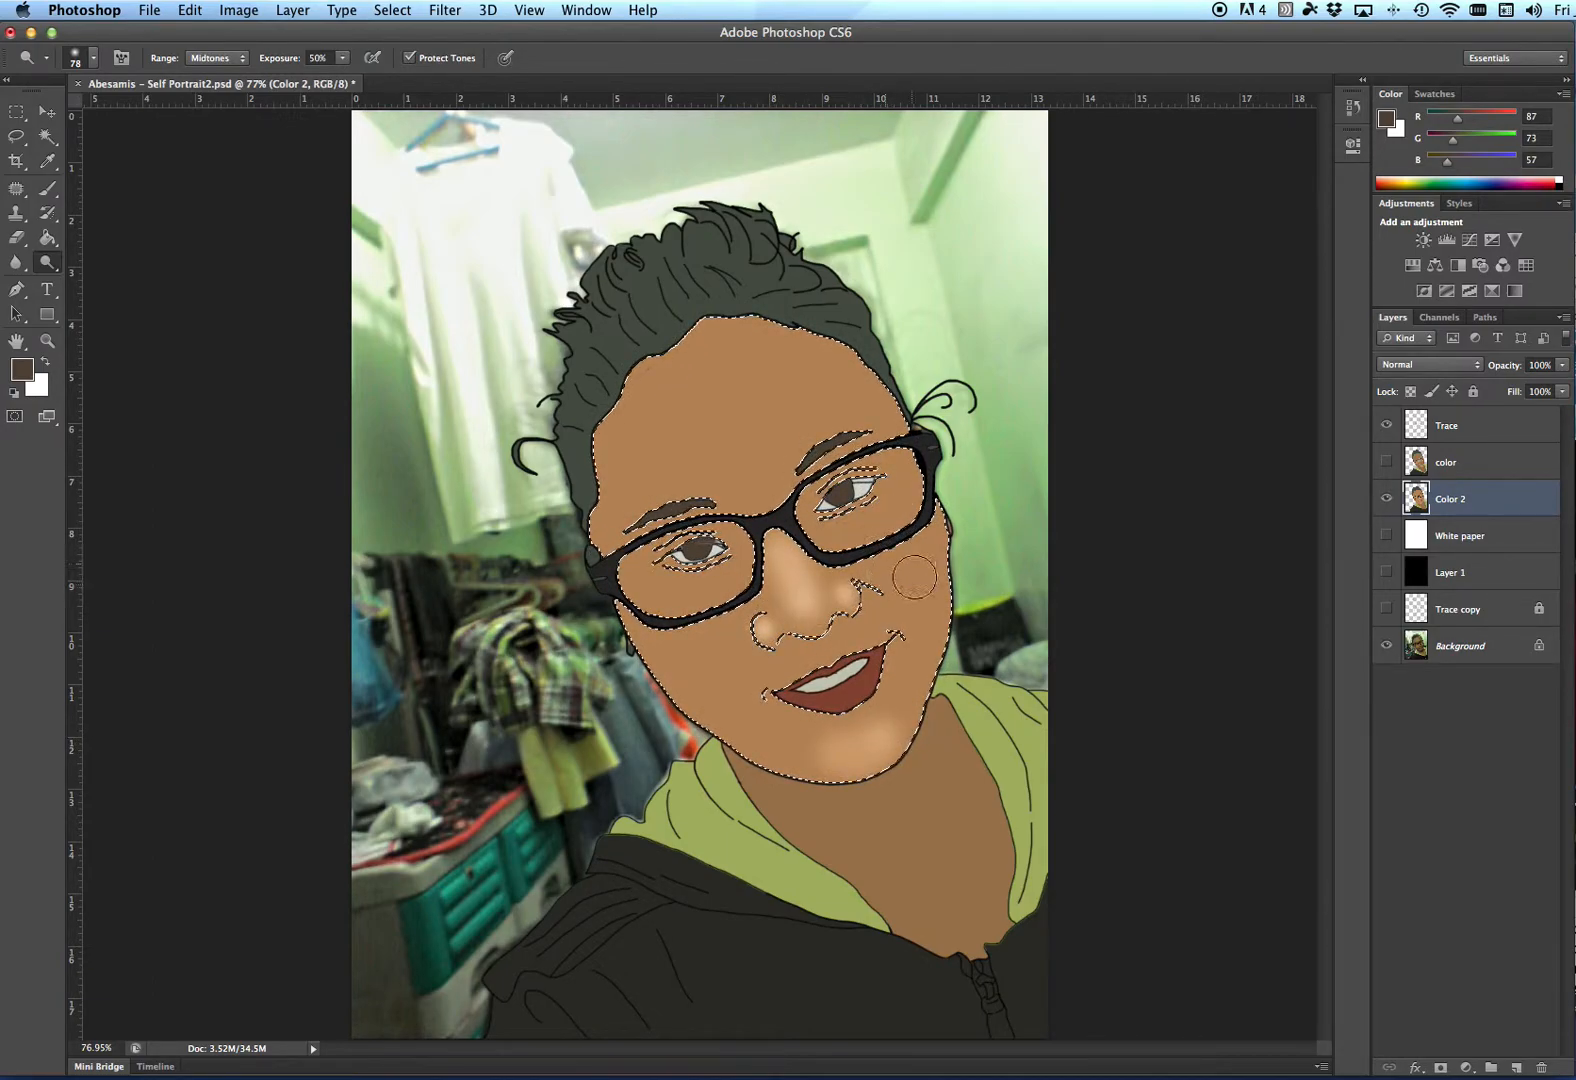
- Toggle Color 2's visibility repeatedly to compare the dodged highlights with the photo beneath
{"action": "left_click", "coordinate": [1387, 499]}
{"action": "left_click", "coordinate": [1387, 499]}
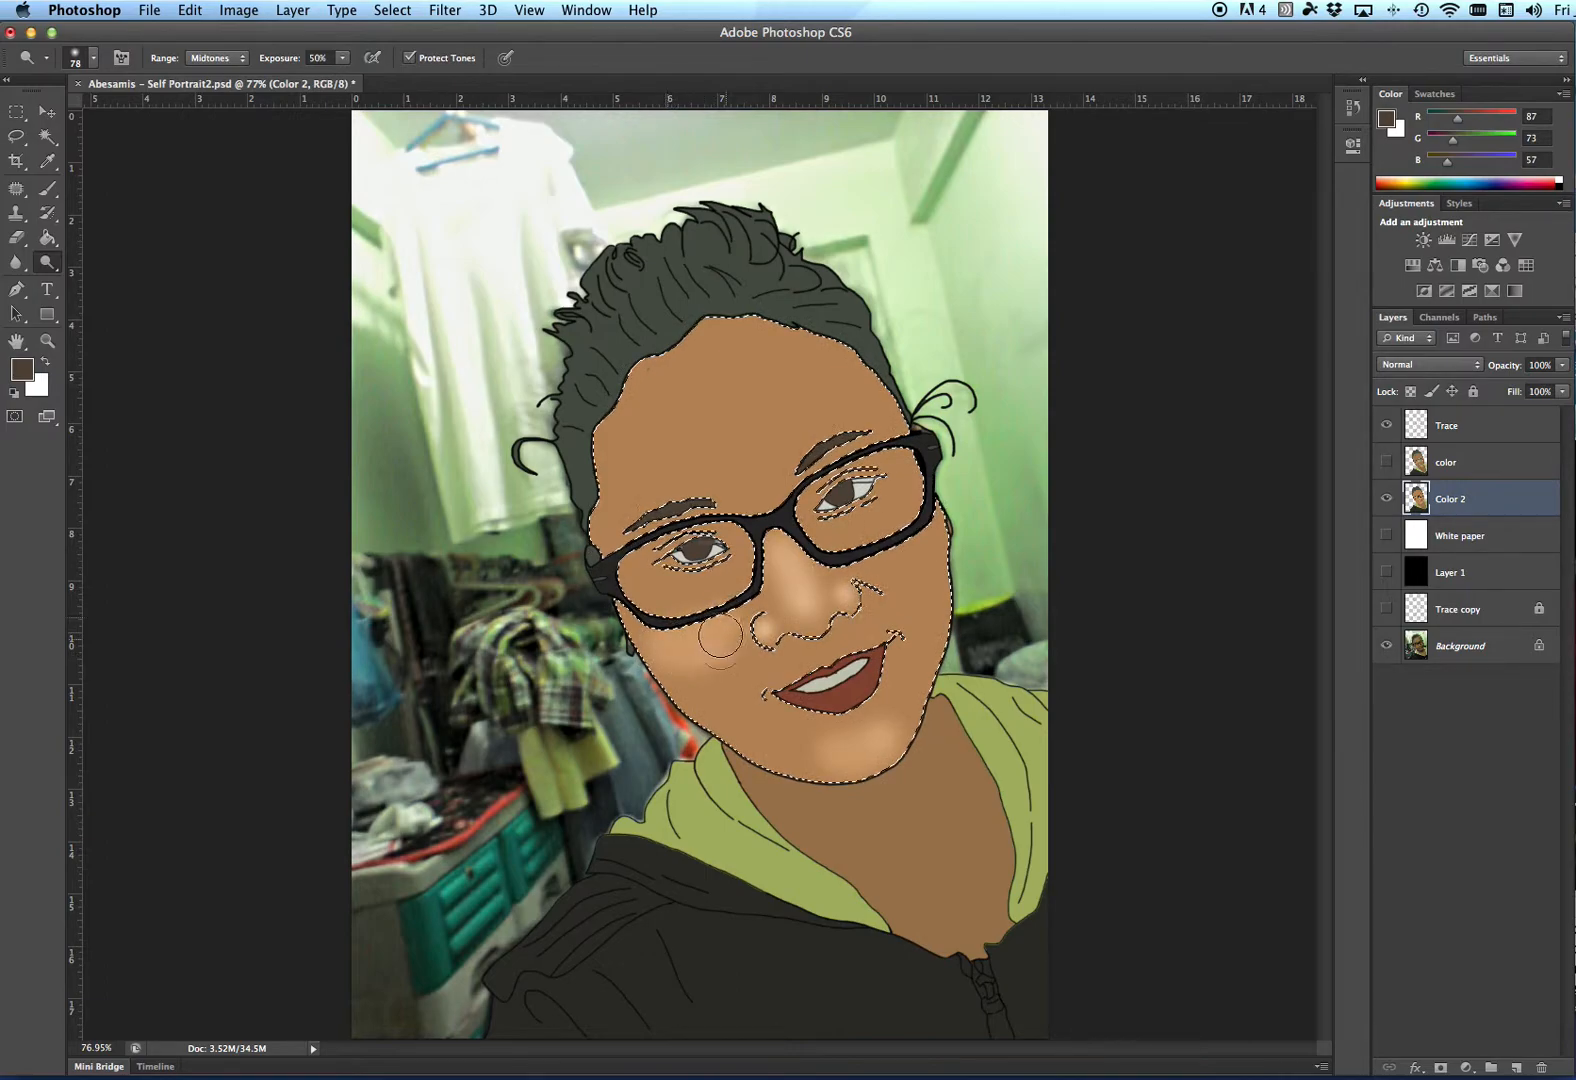
{"action": "left_click", "coordinate": [1387, 499]}
{"action": "left_click", "coordinate": [1387, 499]}
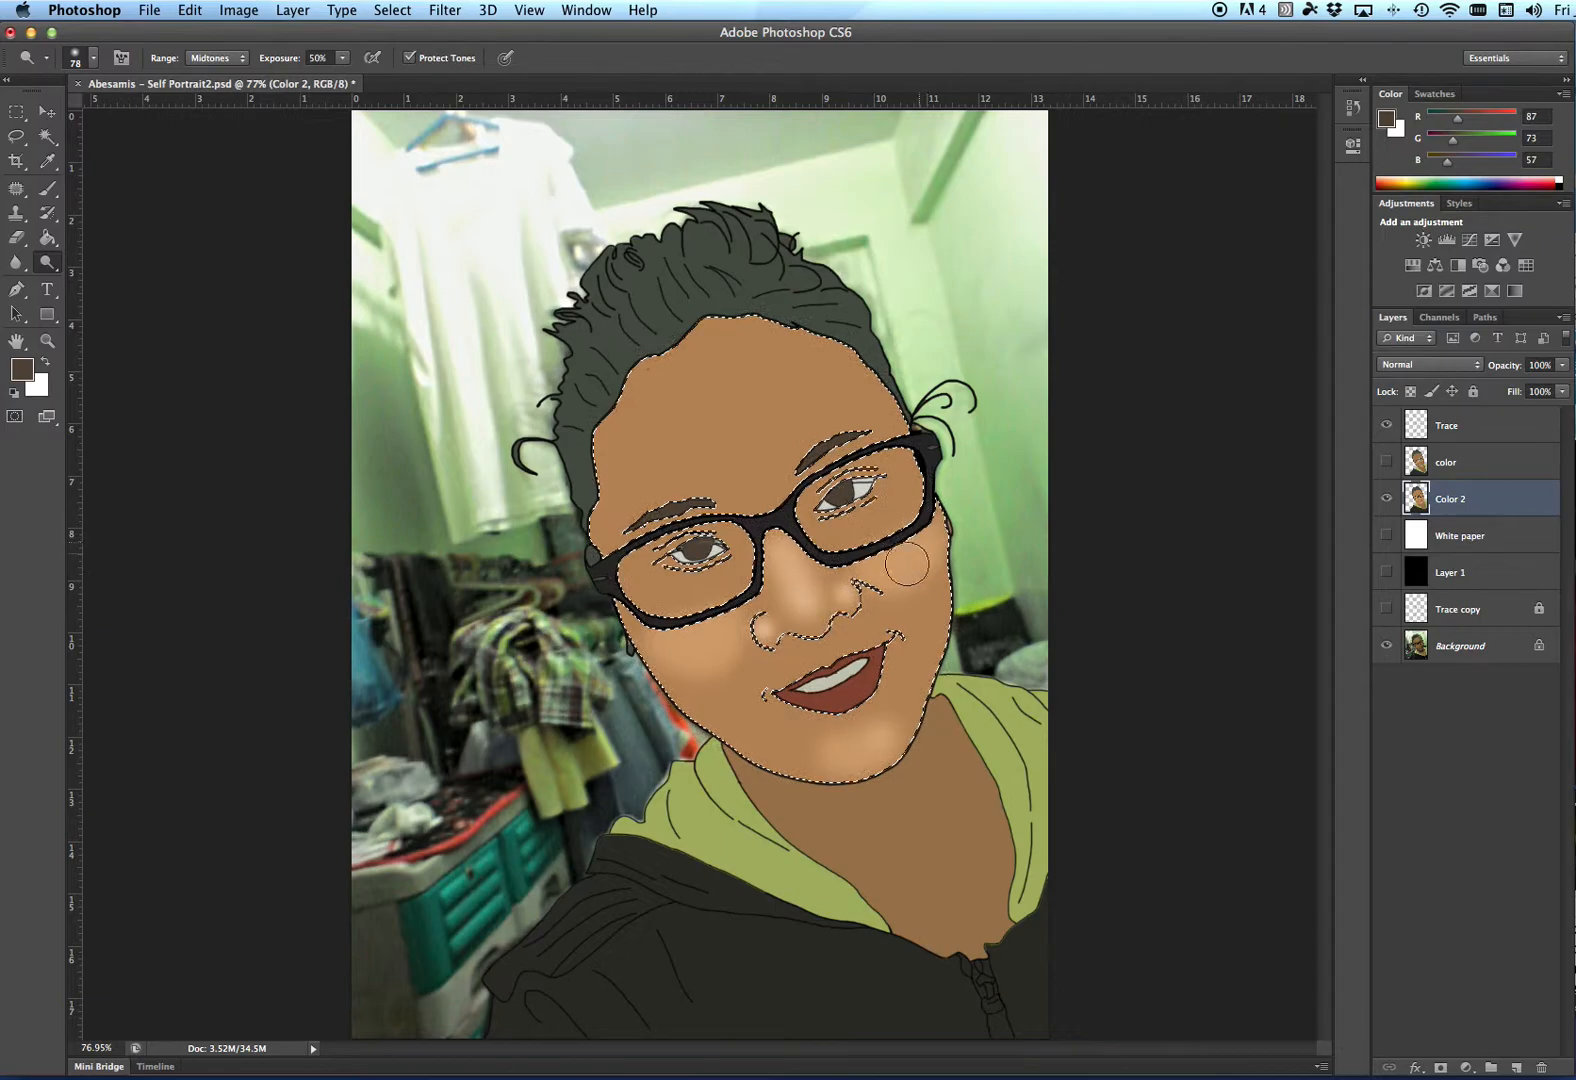
{"action": "left_click", "coordinate": [1387, 499]}
{"action": "left_click", "coordinate": [1387, 500]}
{"action": "left_click", "coordinate": [1389, 500]}
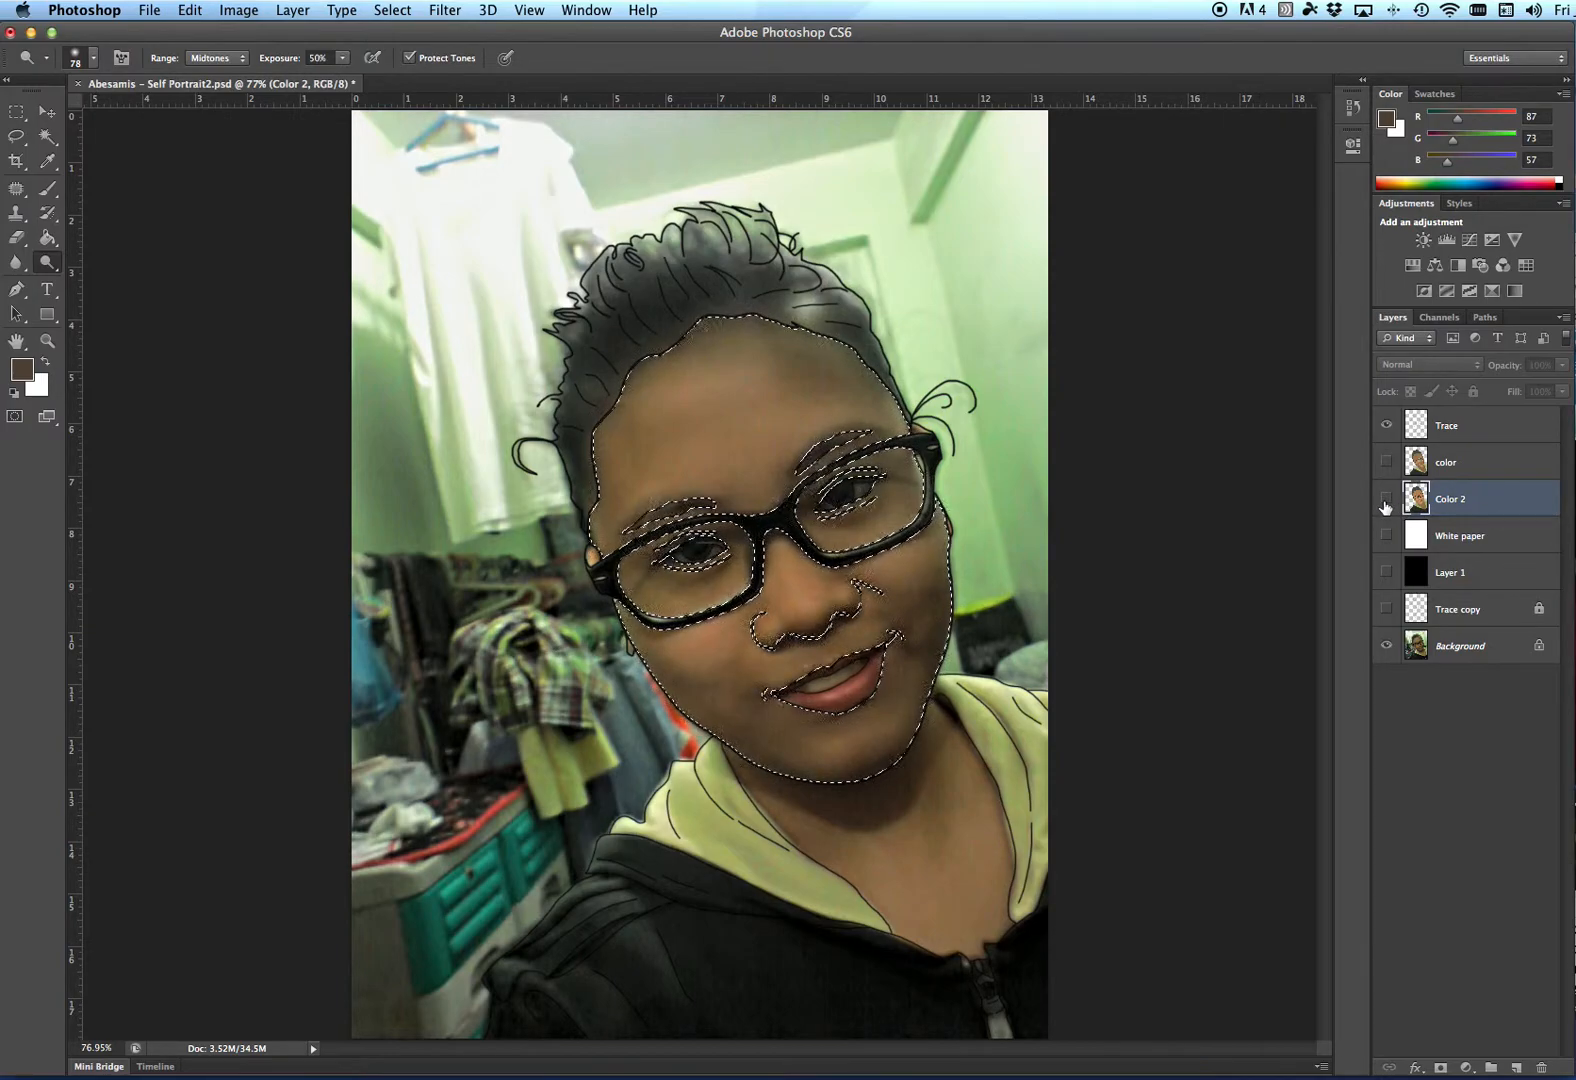
{"action": "left_click", "coordinate": [1386, 499]}
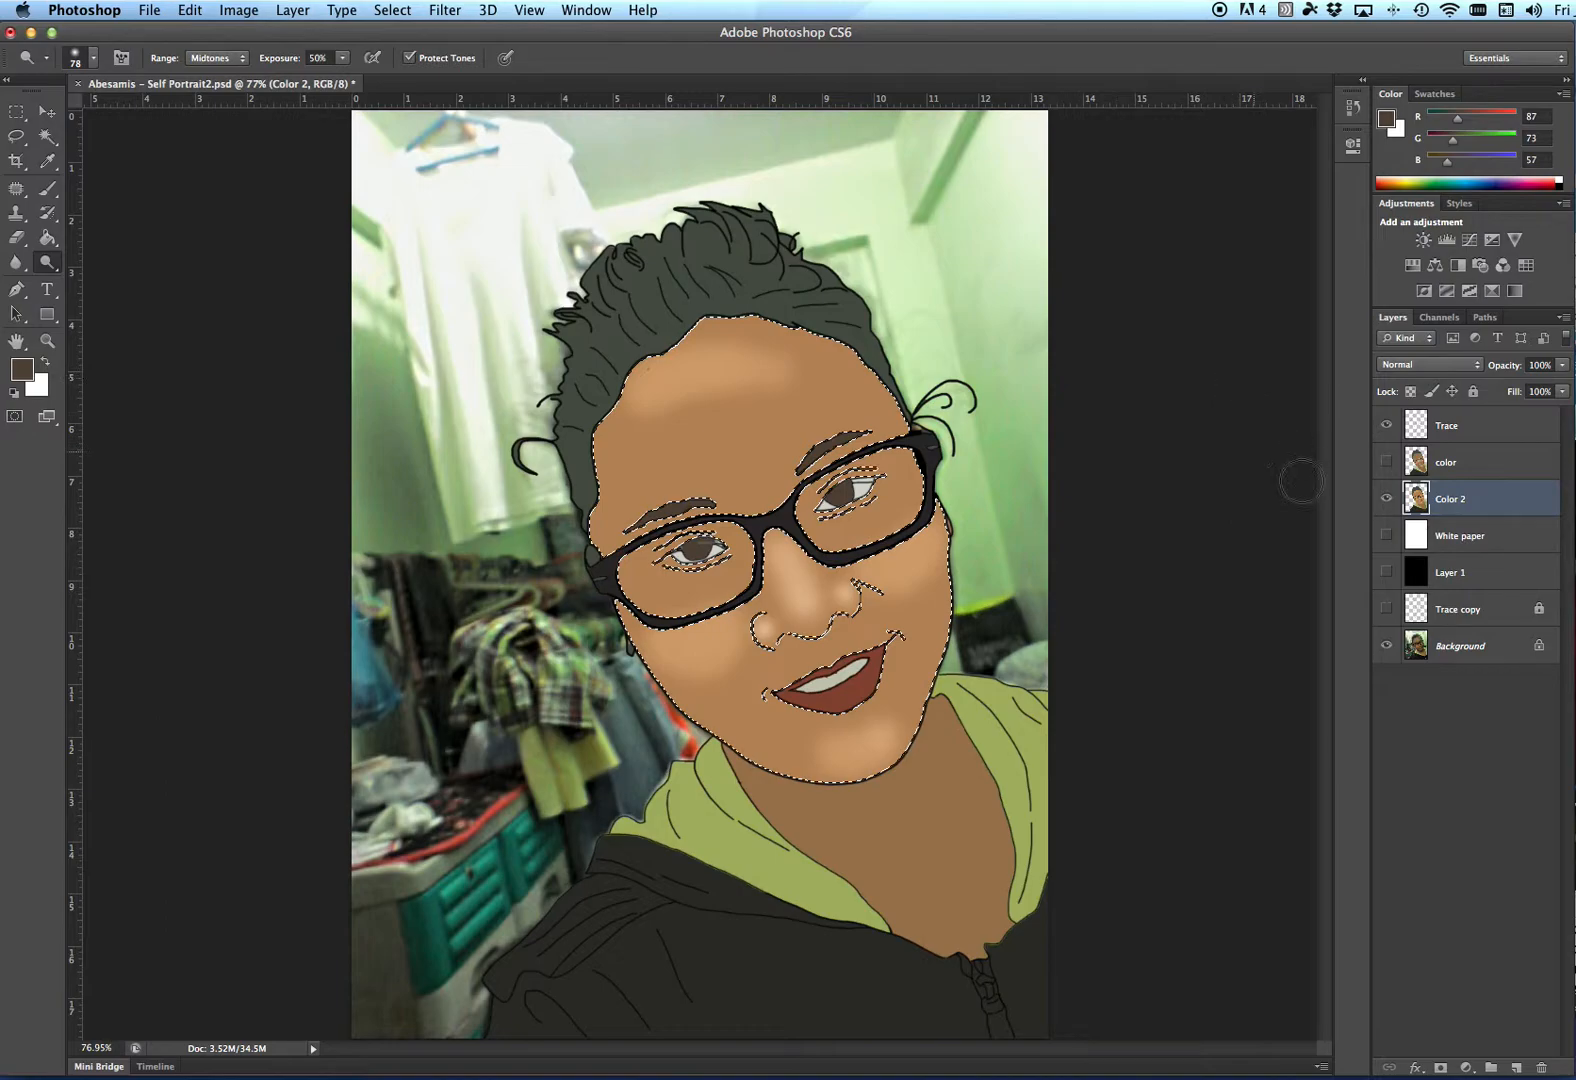
{"action": "left_click", "coordinate": [1386, 499]}
{"action": "left_click", "coordinate": [1387, 499]}
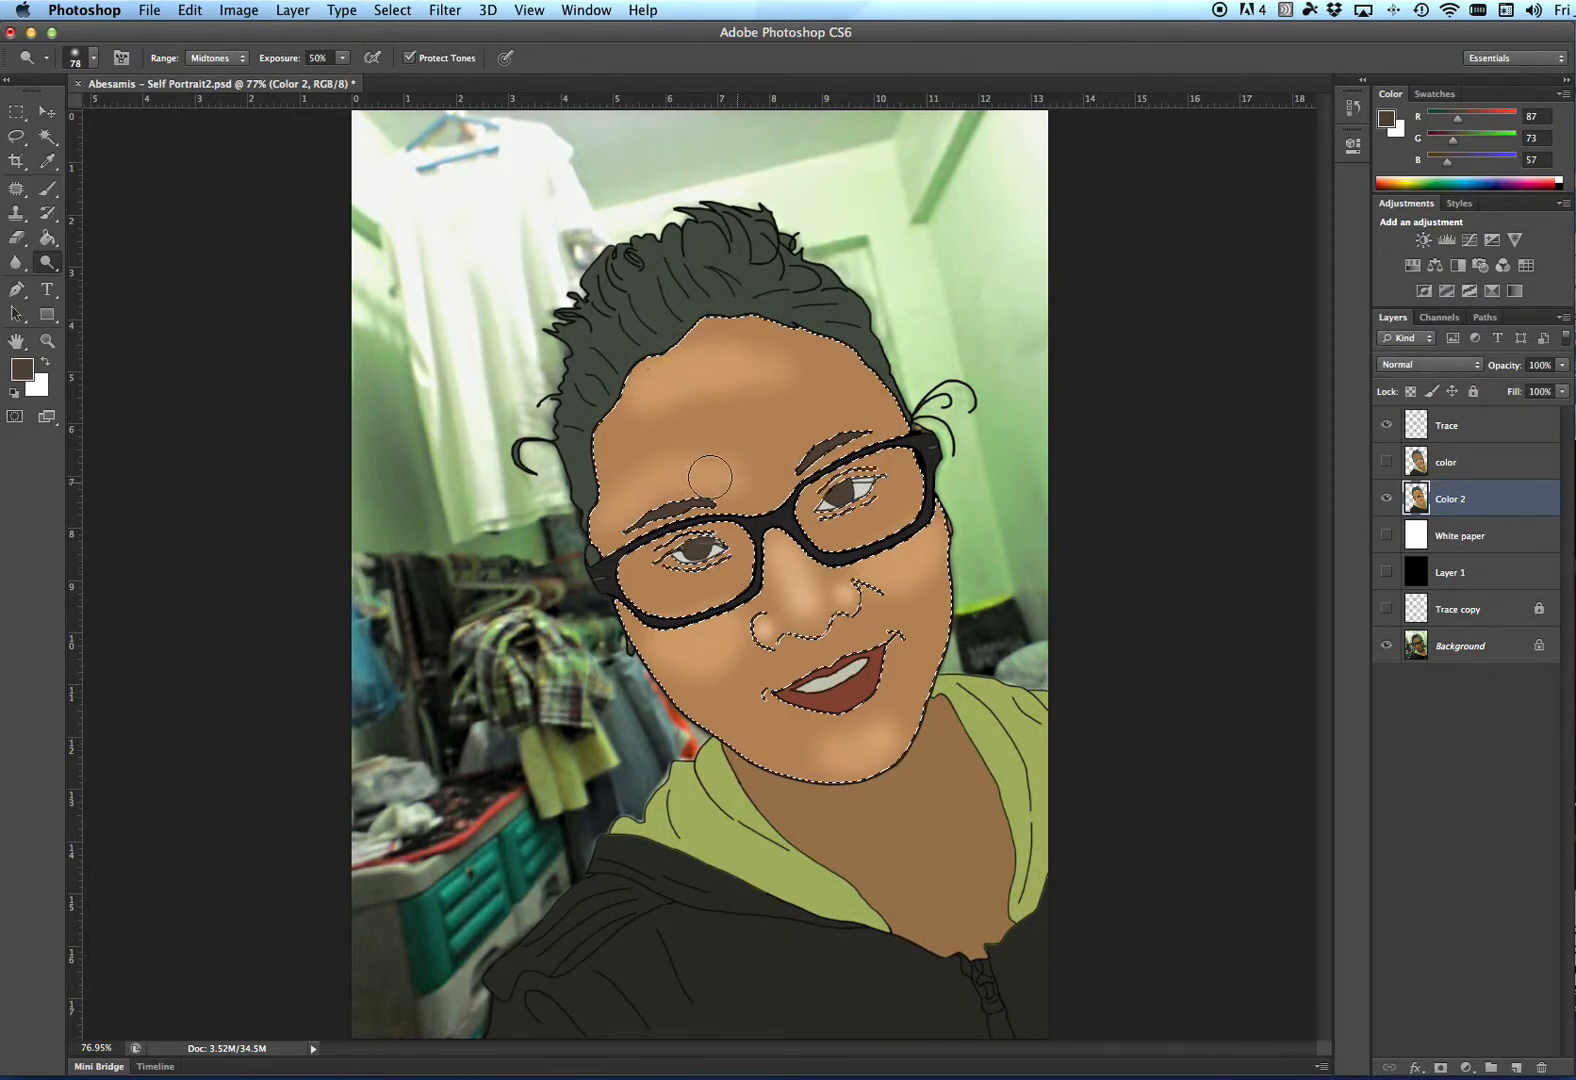
{"action": "left_click", "coordinate": [1386, 499]}
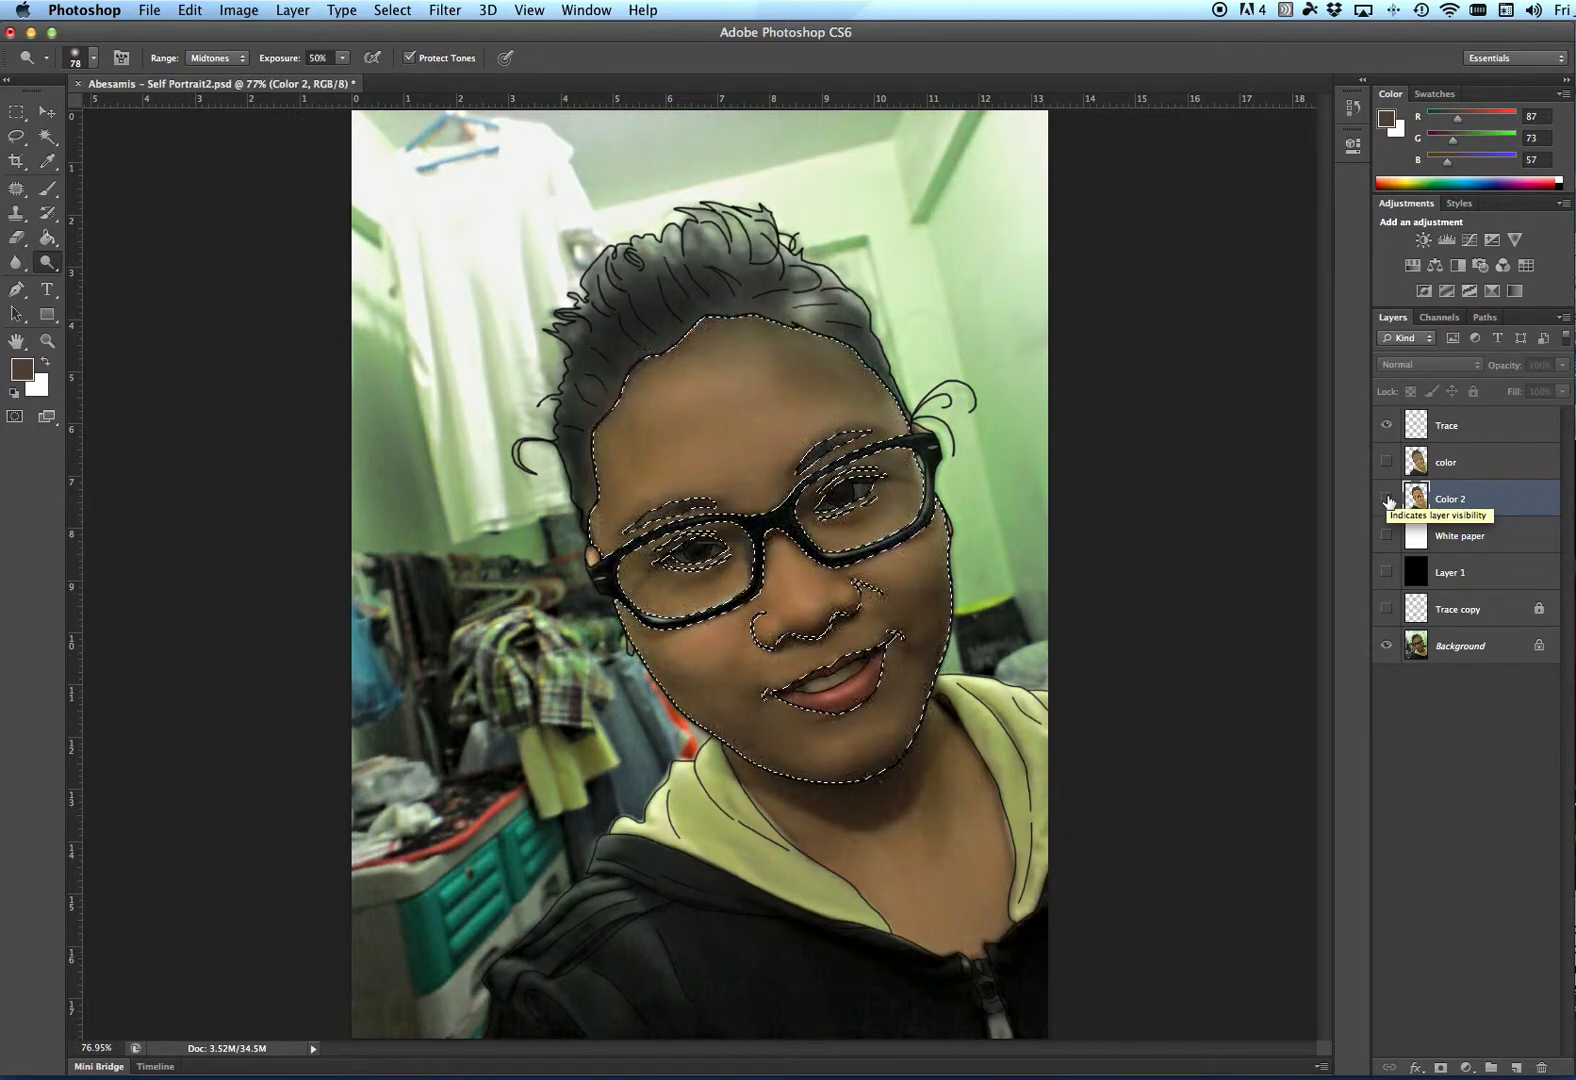
{"action": "left_click", "coordinate": [1387, 499]}
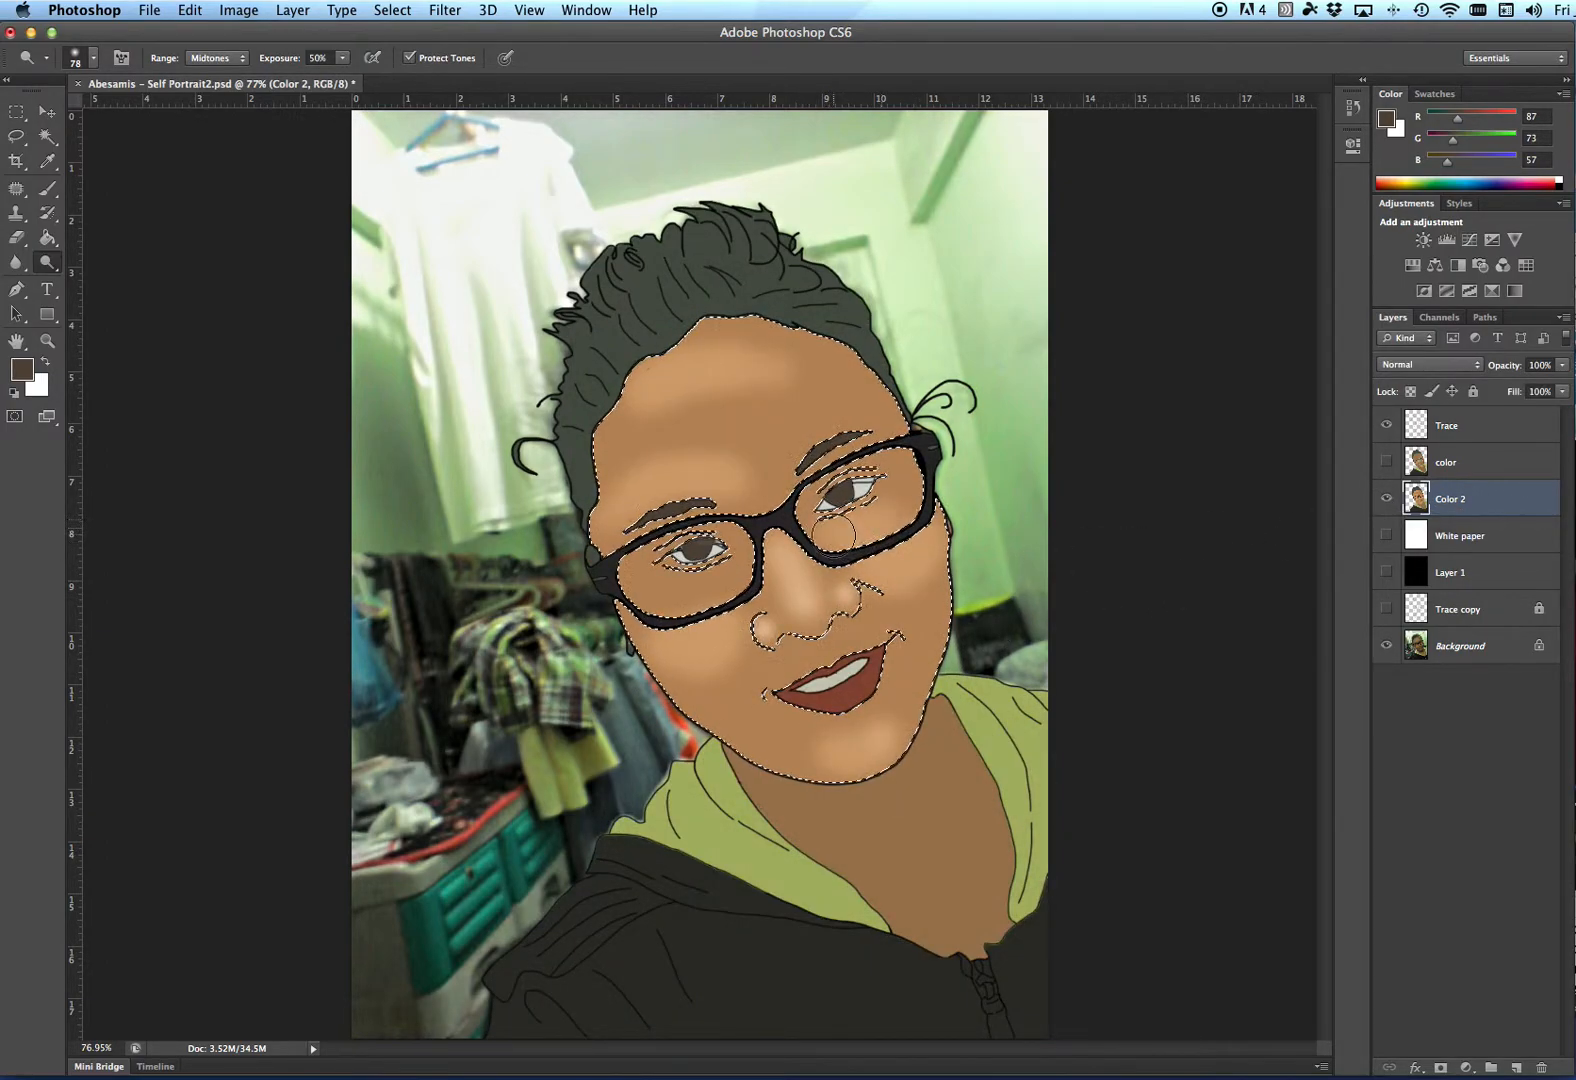
{"action": "left_click", "coordinate": [1386, 499]}
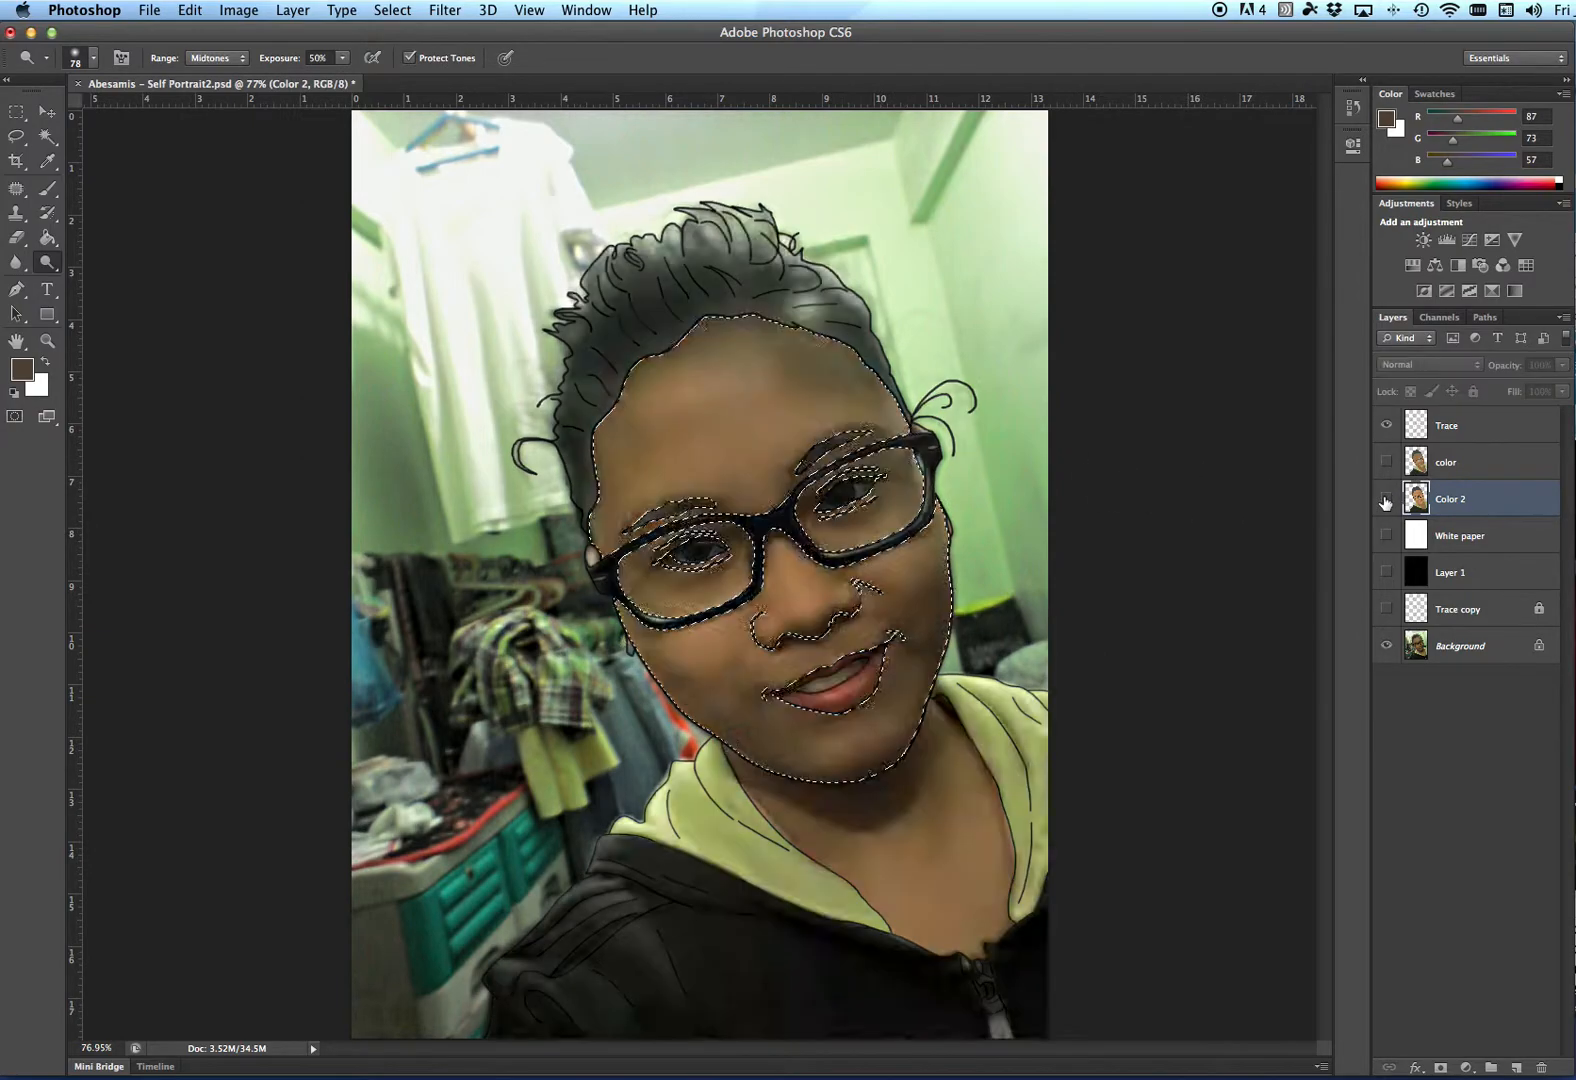
{"action": "left_click", "coordinate": [1386, 499]}
- Reduce the dodge brush to 58 px and lighten the cheek below the left eye
{"action": "right_click", "coordinate": [729, 538]}
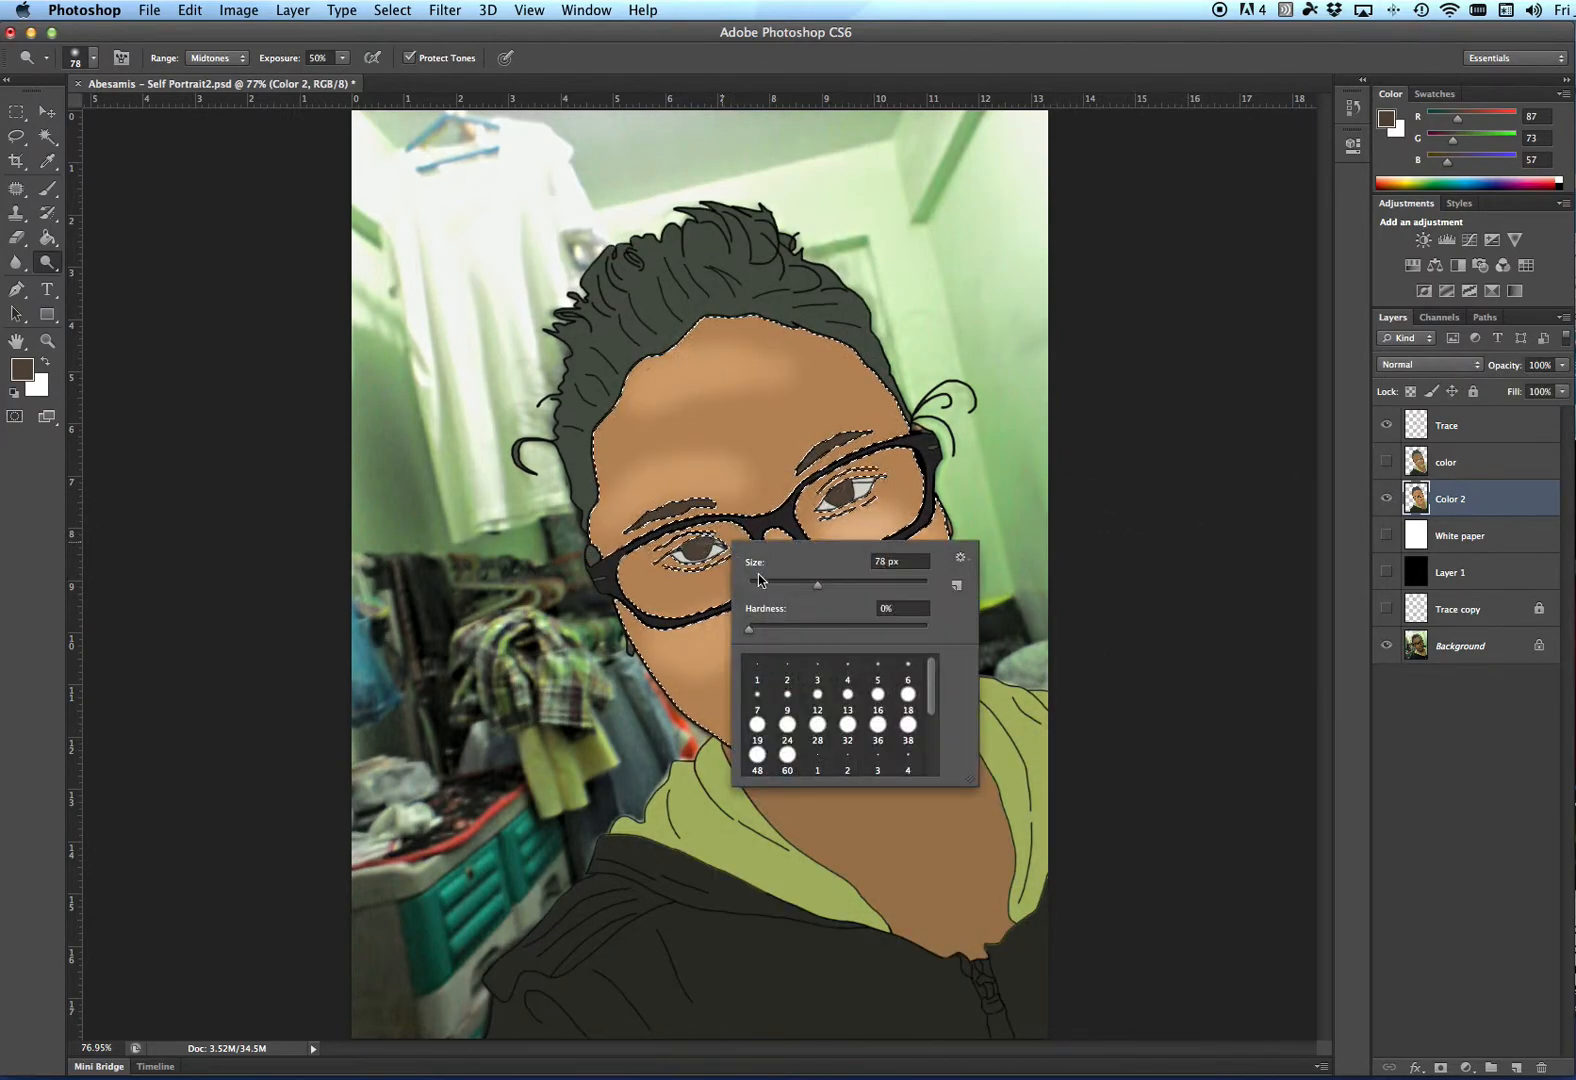
{"action": "left_click", "coordinate": [801, 586]}
{"action": "left_click", "coordinate": [724, 583]}
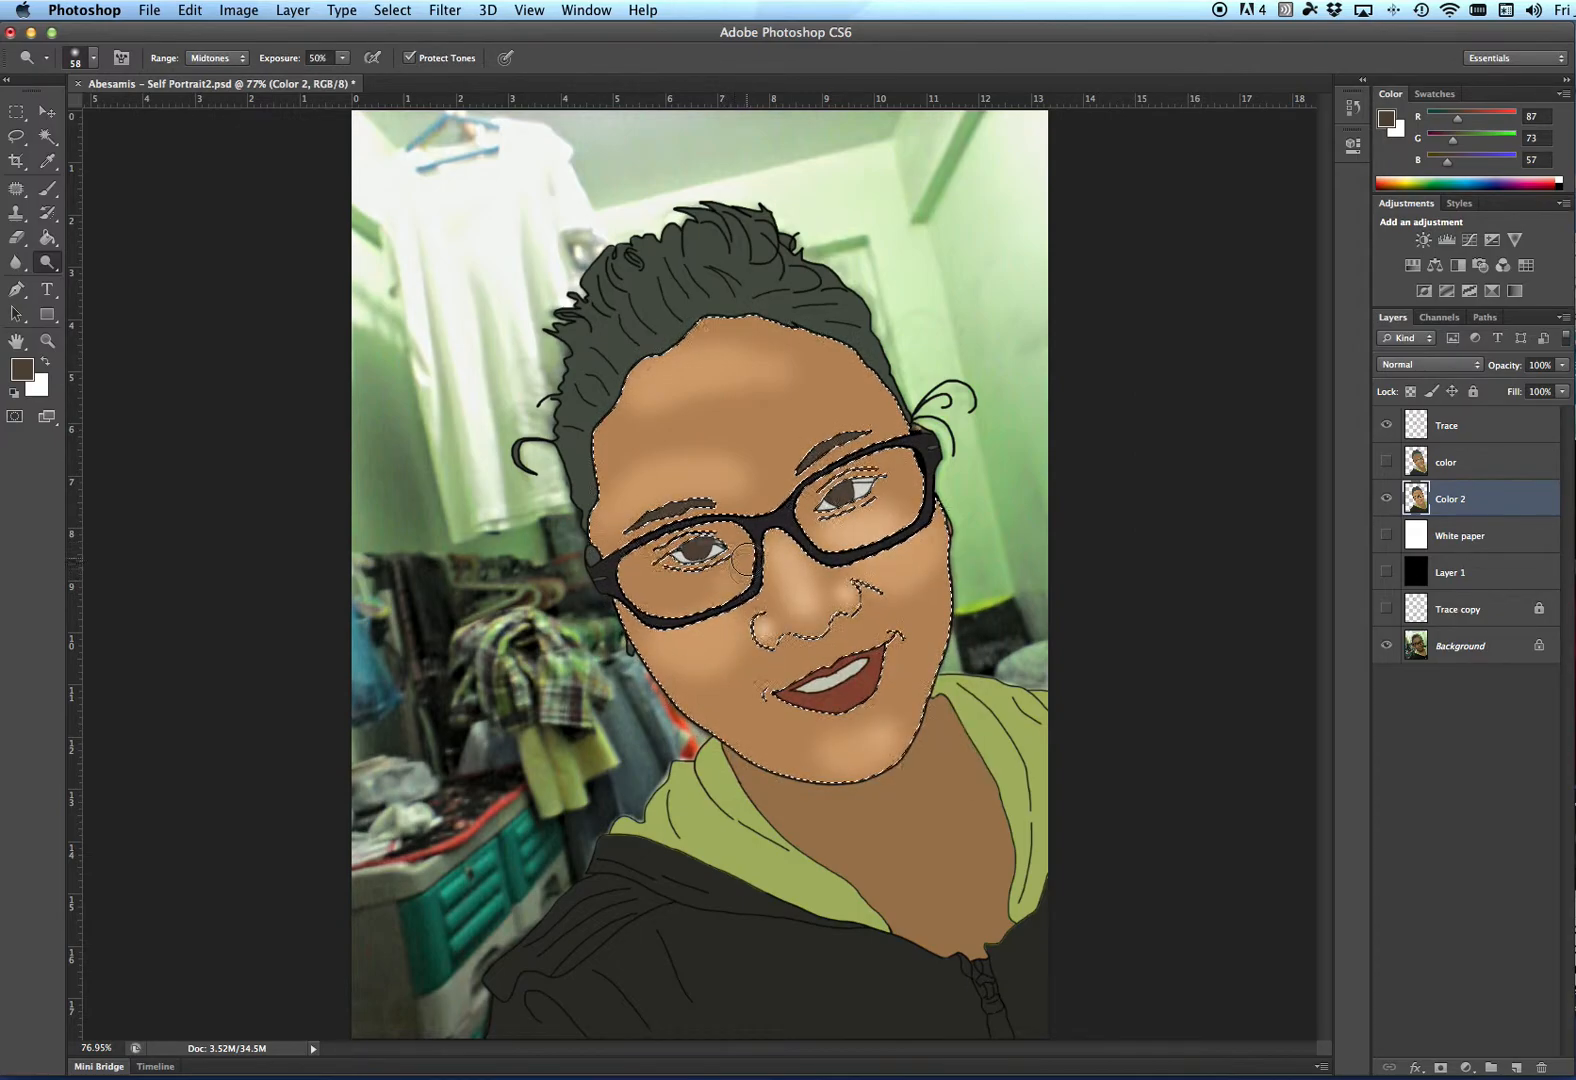
{"action": "left_click_drag", "start_coordinate": [740, 581], "coordinate": [714, 598]}
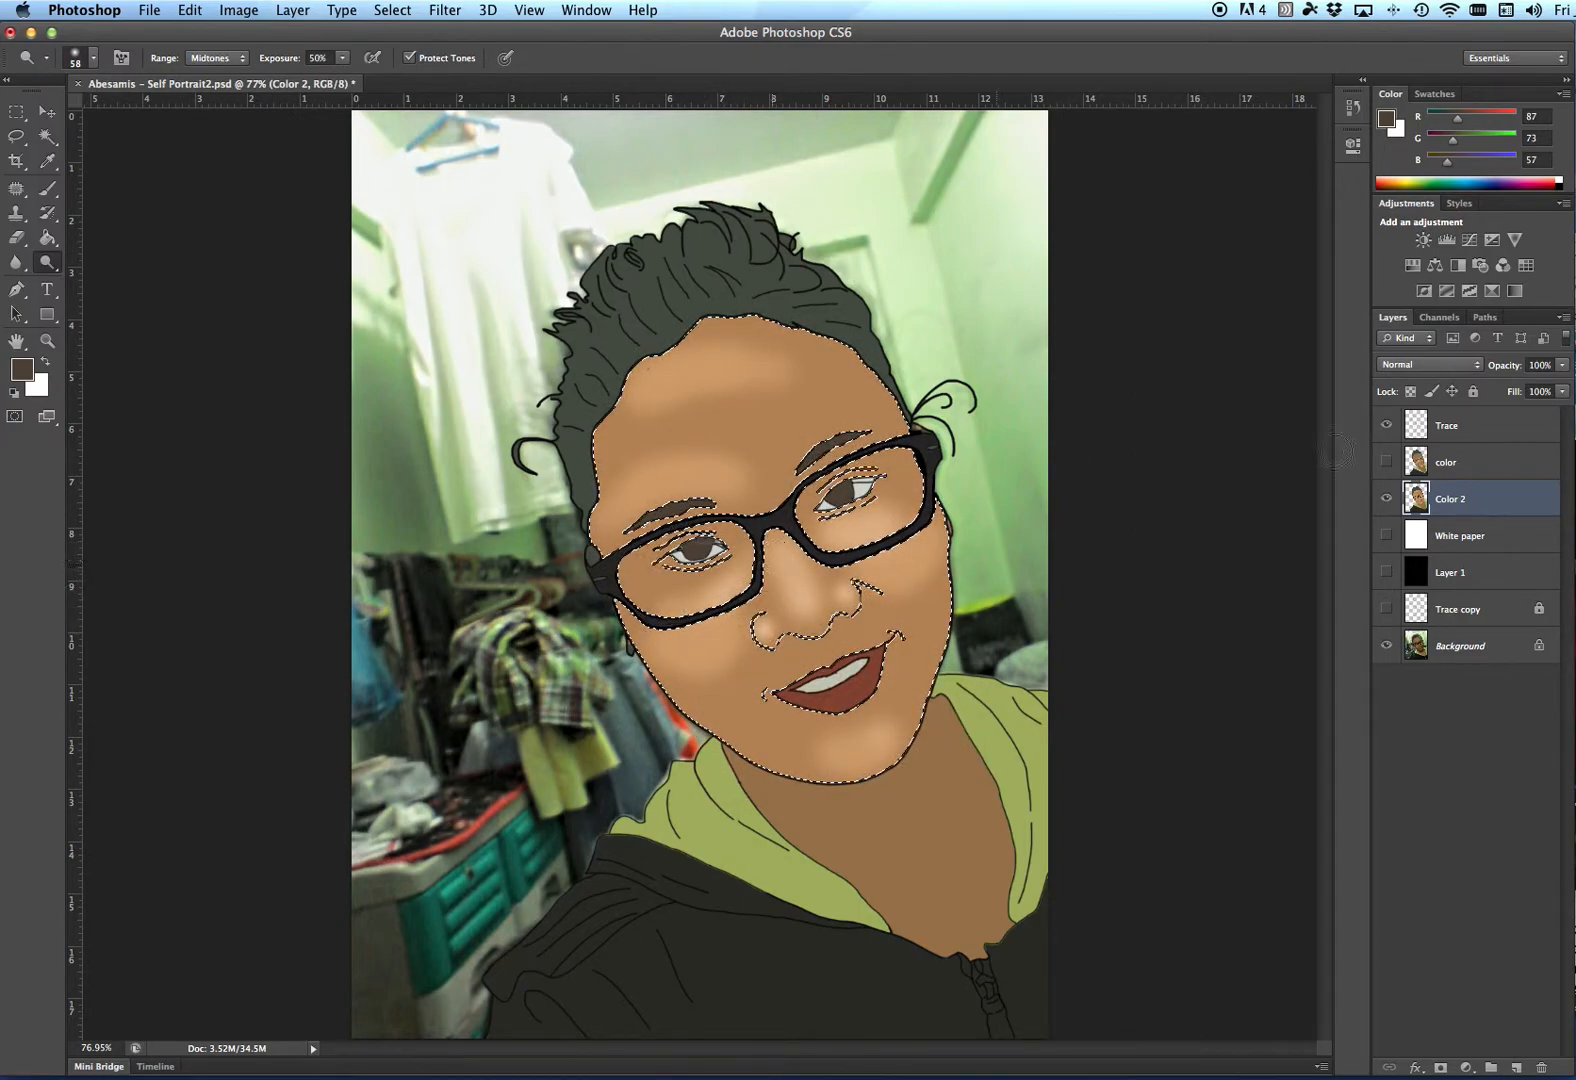
- Toggle Color 2's visibility several times to check the highlights against the original photo
{"action": "left_click", "coordinate": [1387, 498]}
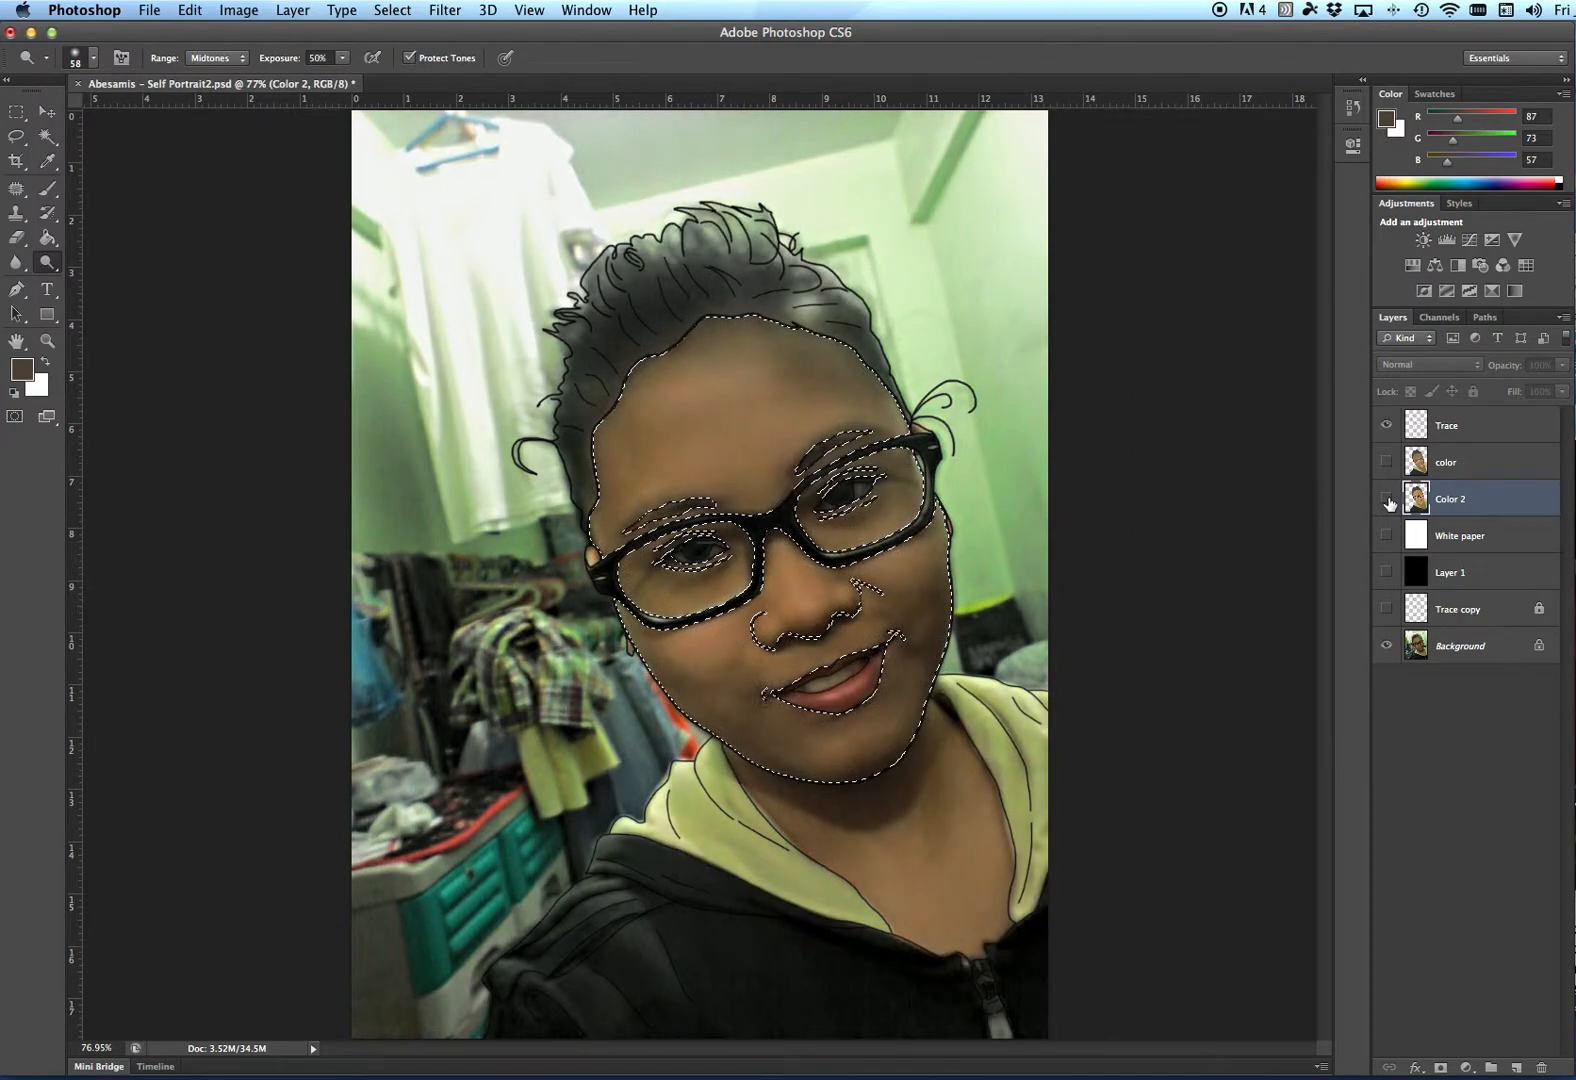
{"action": "left_click", "coordinate": [1387, 498]}
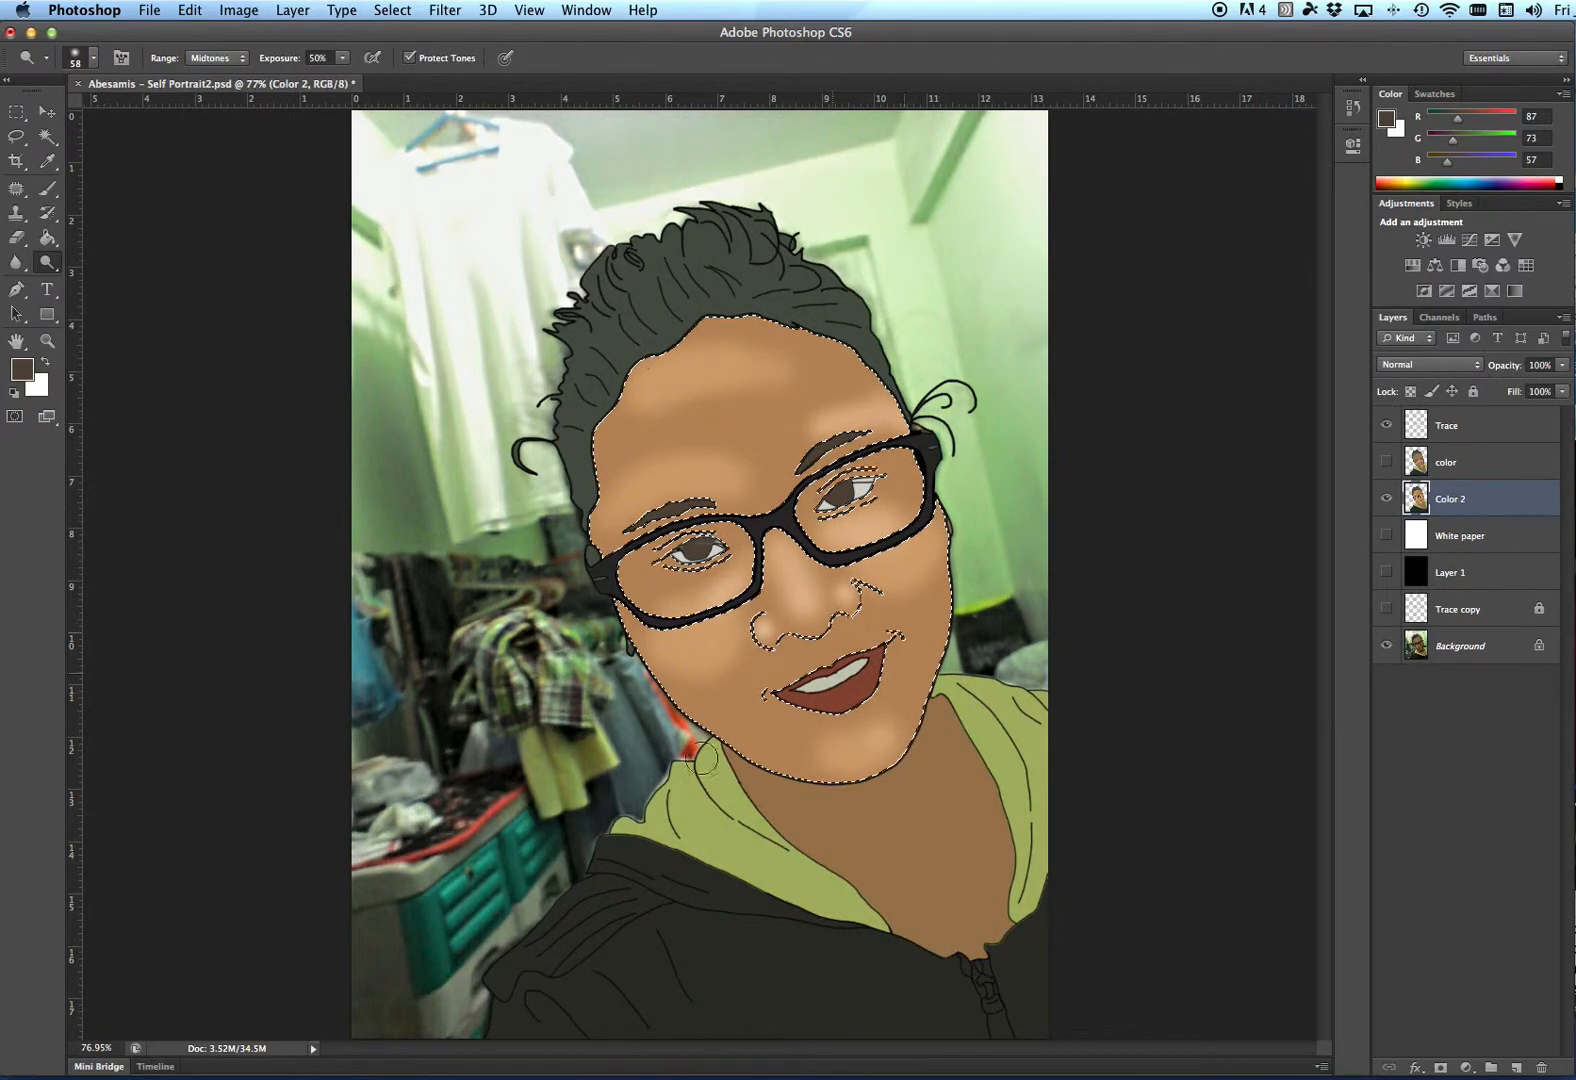
{"action": "left_click", "coordinate": [1387, 500]}
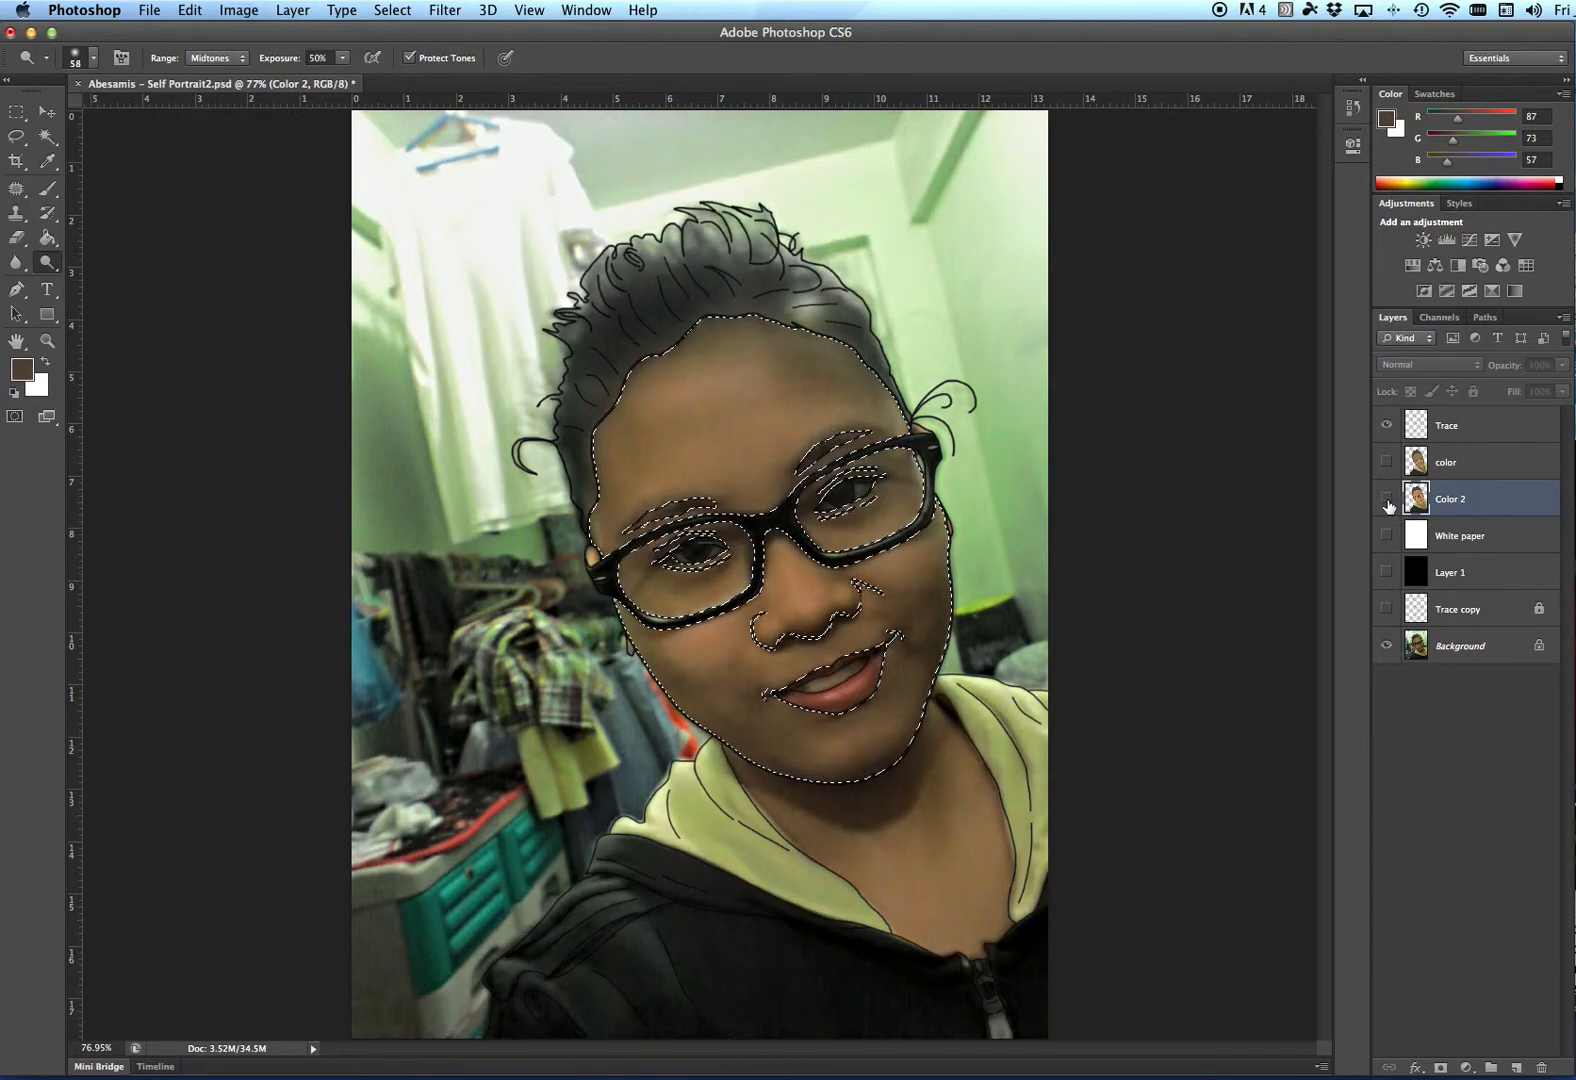
{"action": "left_click", "coordinate": [1387, 499]}
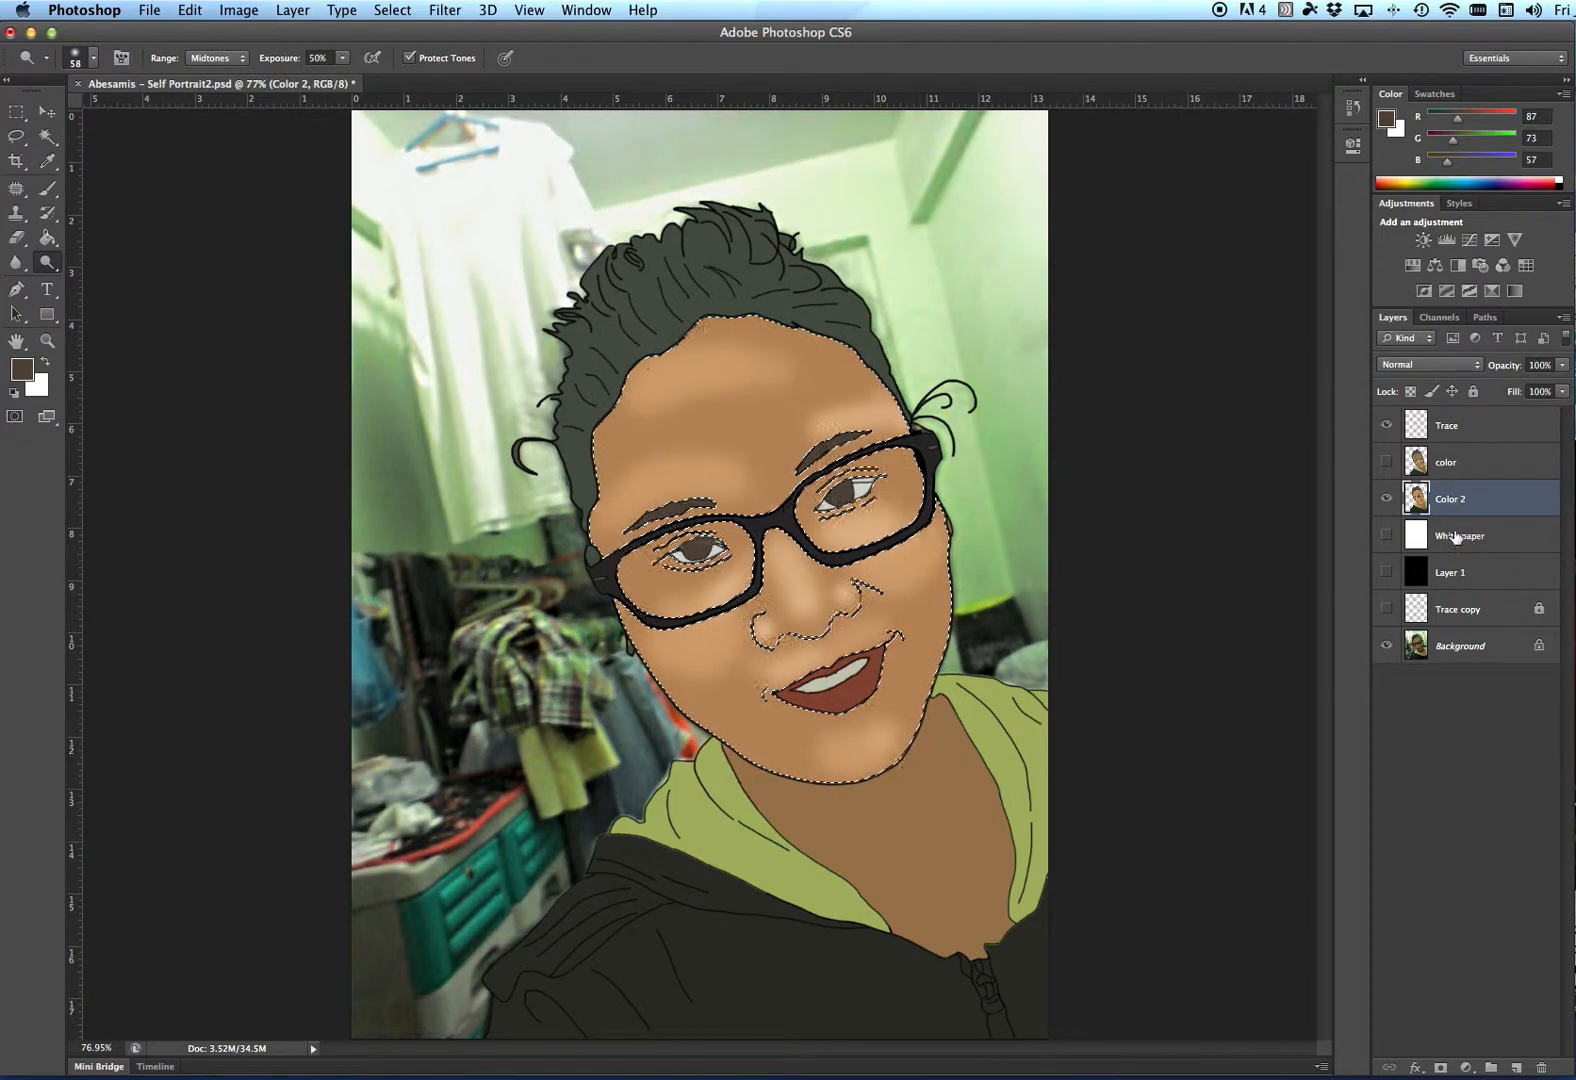
{"action": "left_click", "coordinate": [1388, 503]}
{"action": "left_click", "coordinate": [1388, 502]}
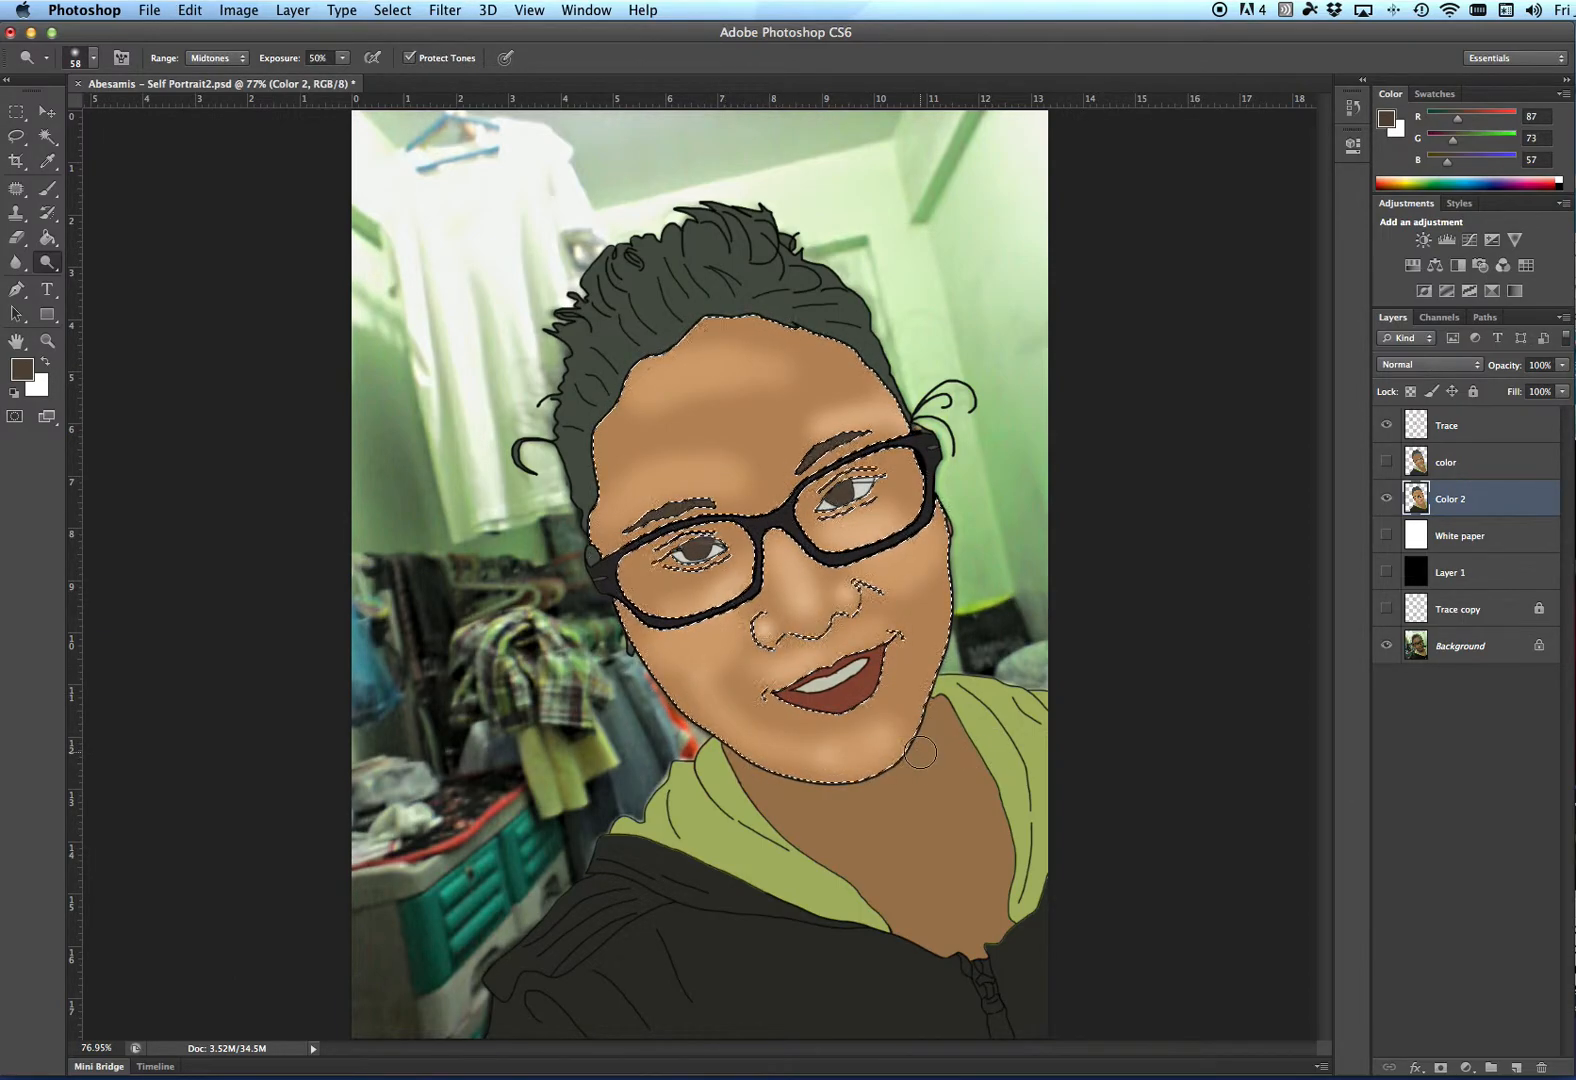
- Enlarge the dodge brush to 89 px and lighten the cheek beside the mouth
{"action": "right_click", "coordinate": [785, 712]}
{"action": "left_click_drag", "start_coordinate": [861, 753], "coordinate": [805, 754]}
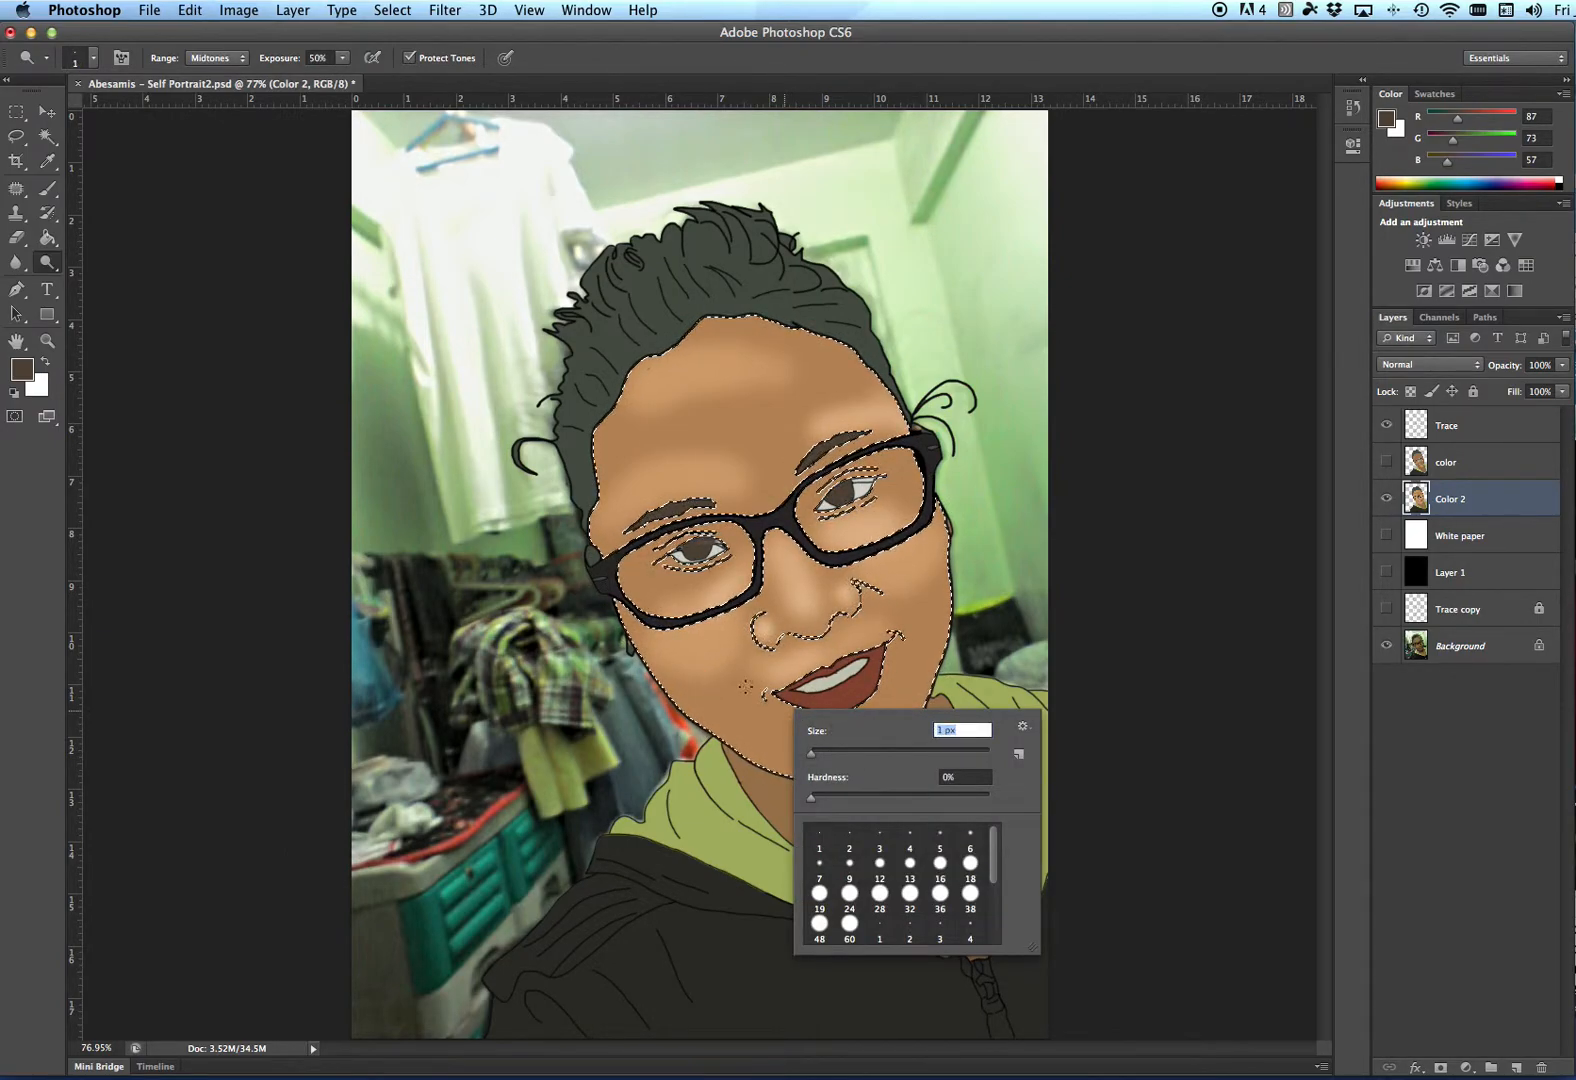
{"action": "left_click_drag", "start_coordinate": [881, 753], "coordinate": [890, 753]}
{"action": "left_click", "coordinate": [709, 670]}
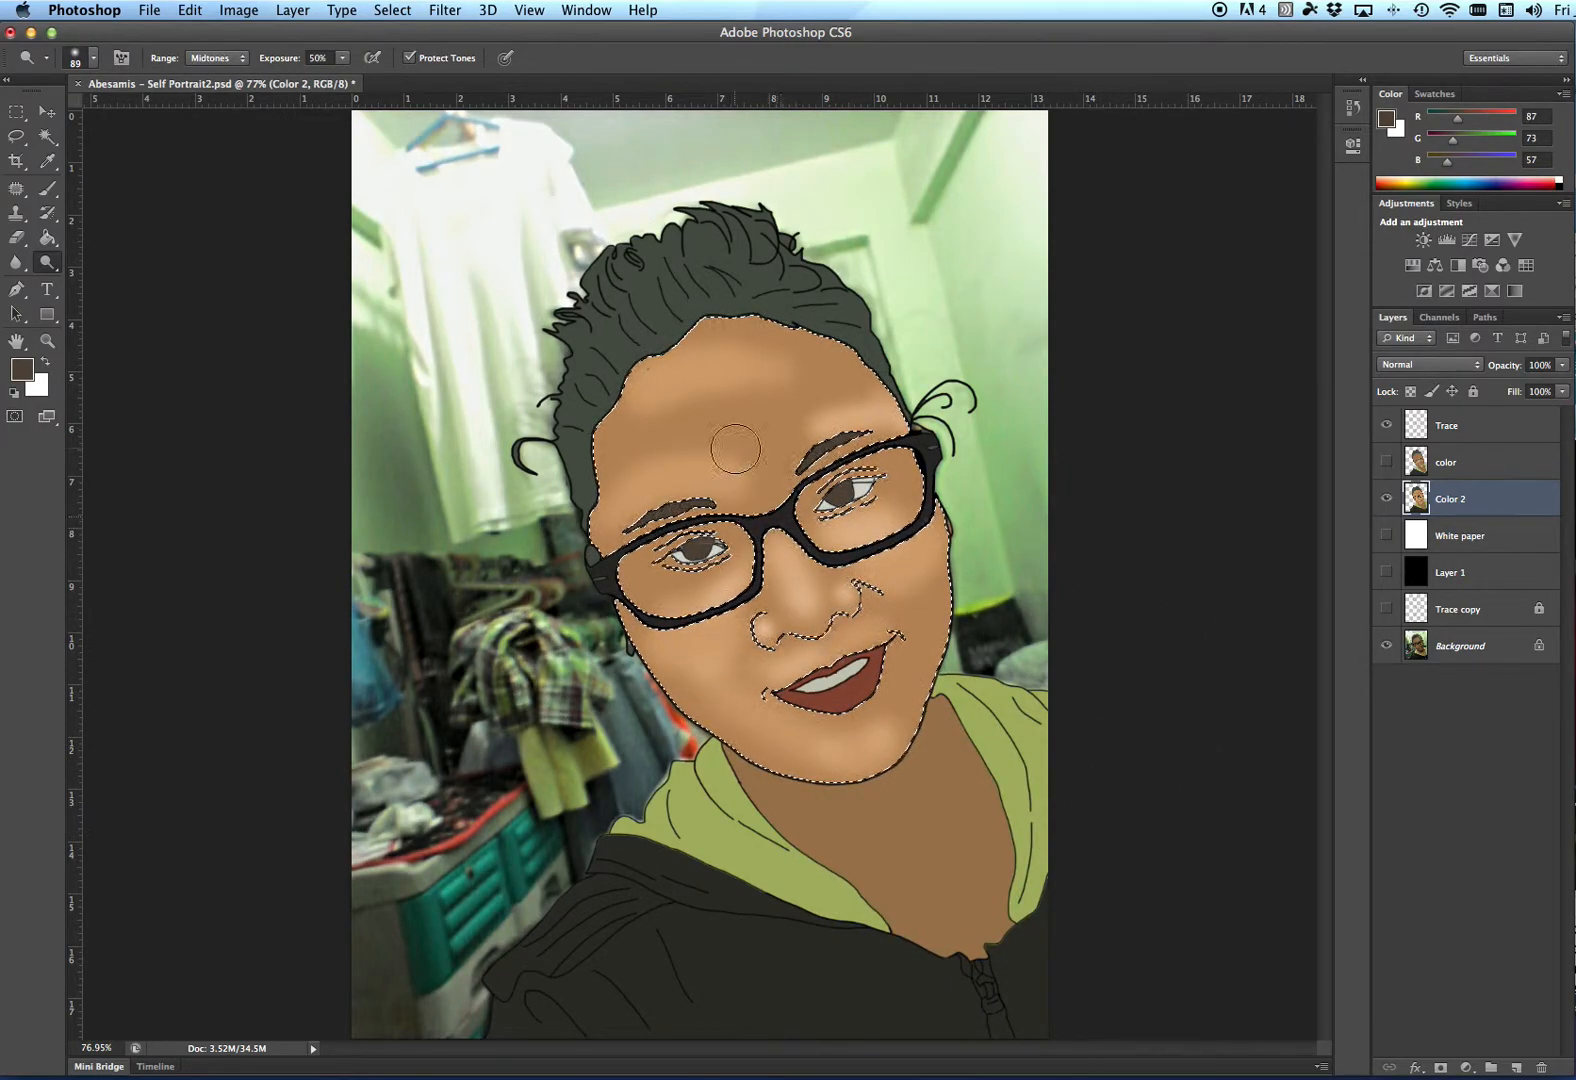
- Switch to the Burn Tool and set its brush size to 117 px
{"action": "left_click", "coordinate": [1386, 498]}
{"action": "left_click", "coordinate": [1386, 498]}
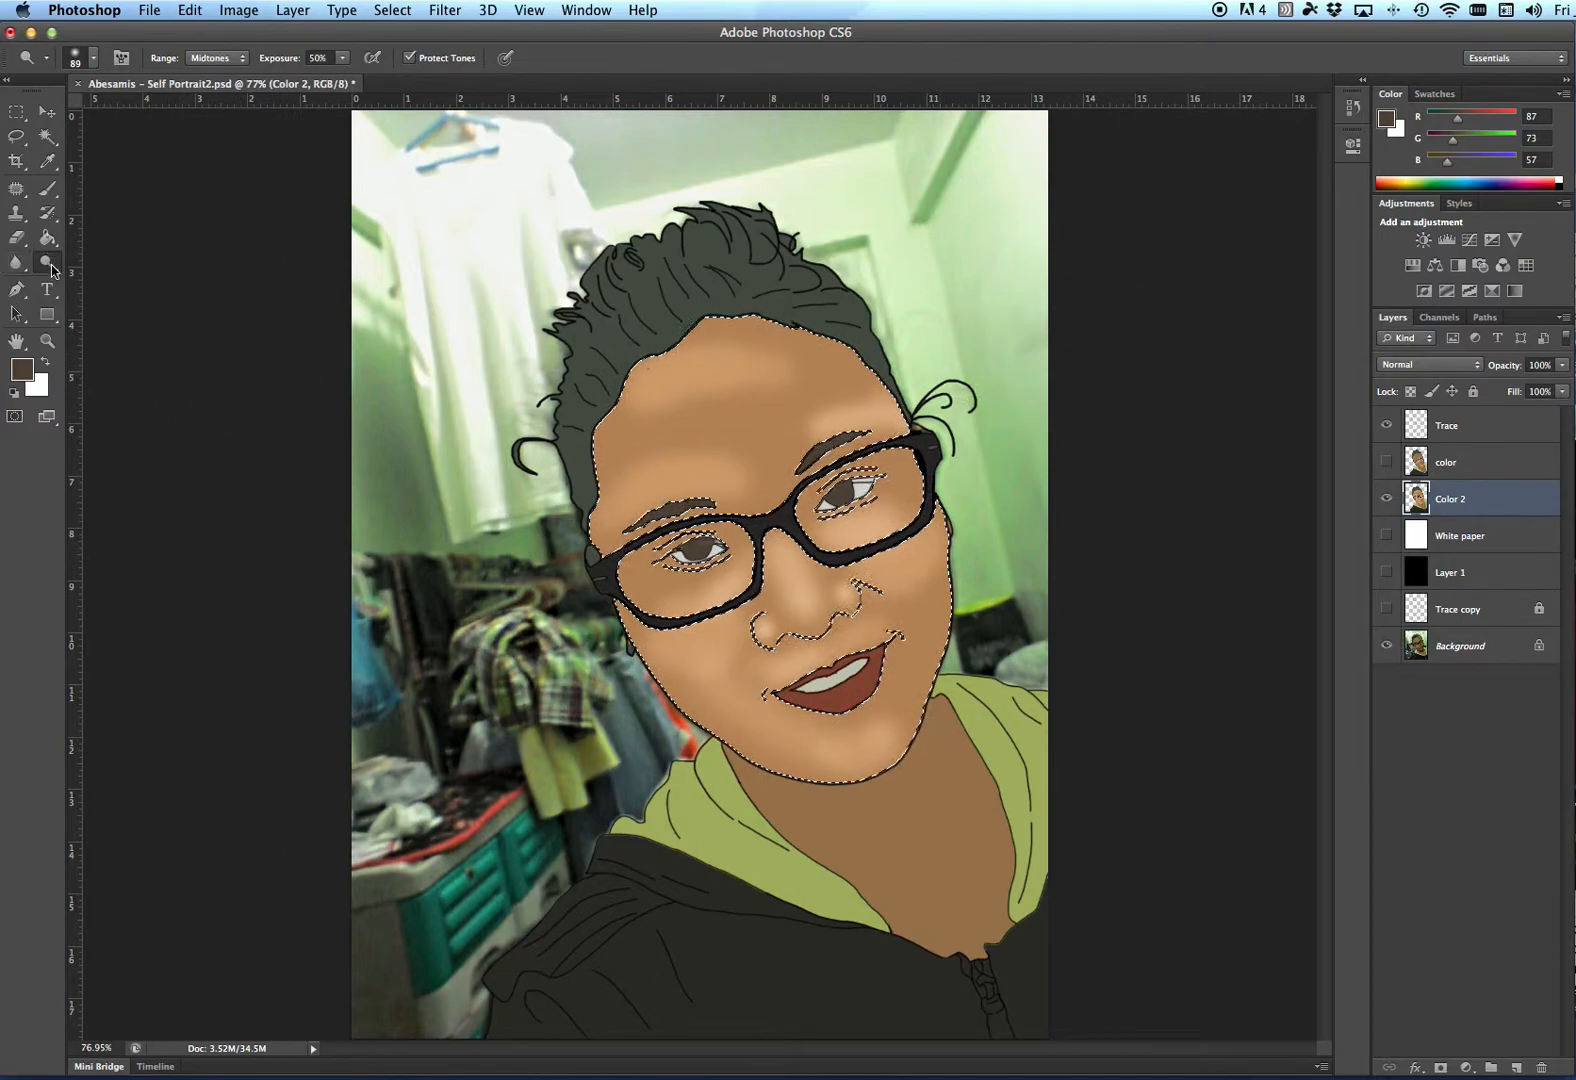
{"action": "left_click_drag", "start_coordinate": [52, 272], "coordinate": [120, 281]}
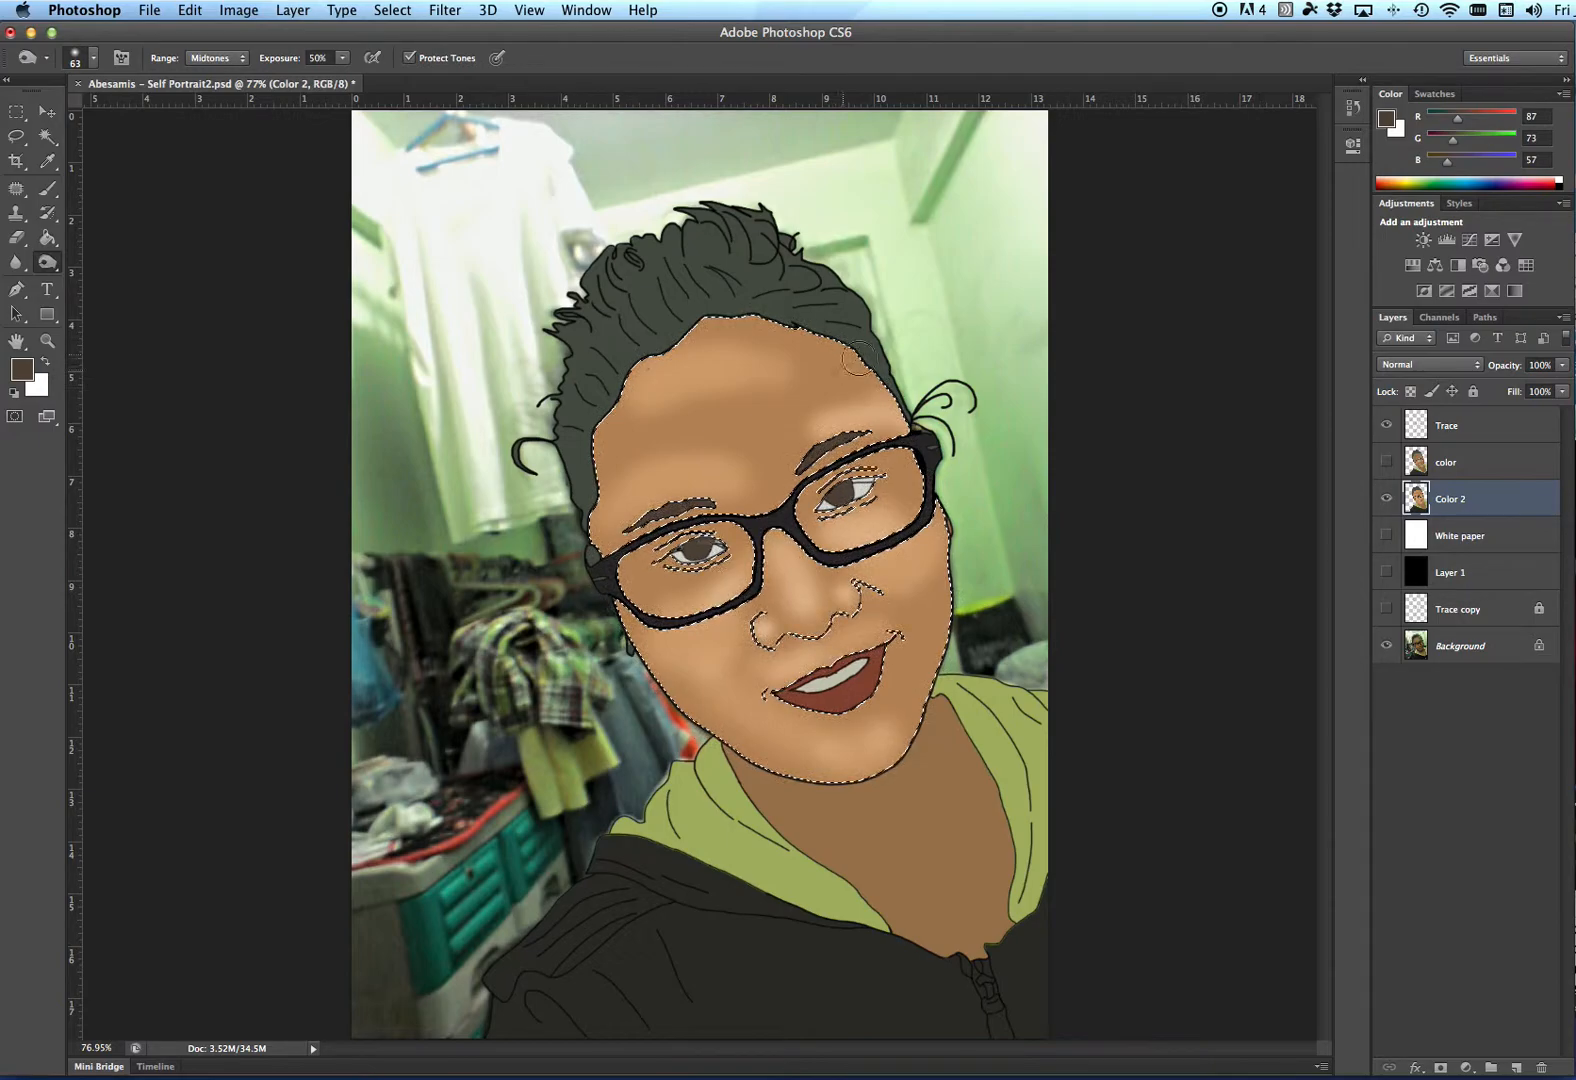
{"action": "left_click", "coordinate": [1386, 498]}
{"action": "left_click", "coordinate": [1386, 498]}
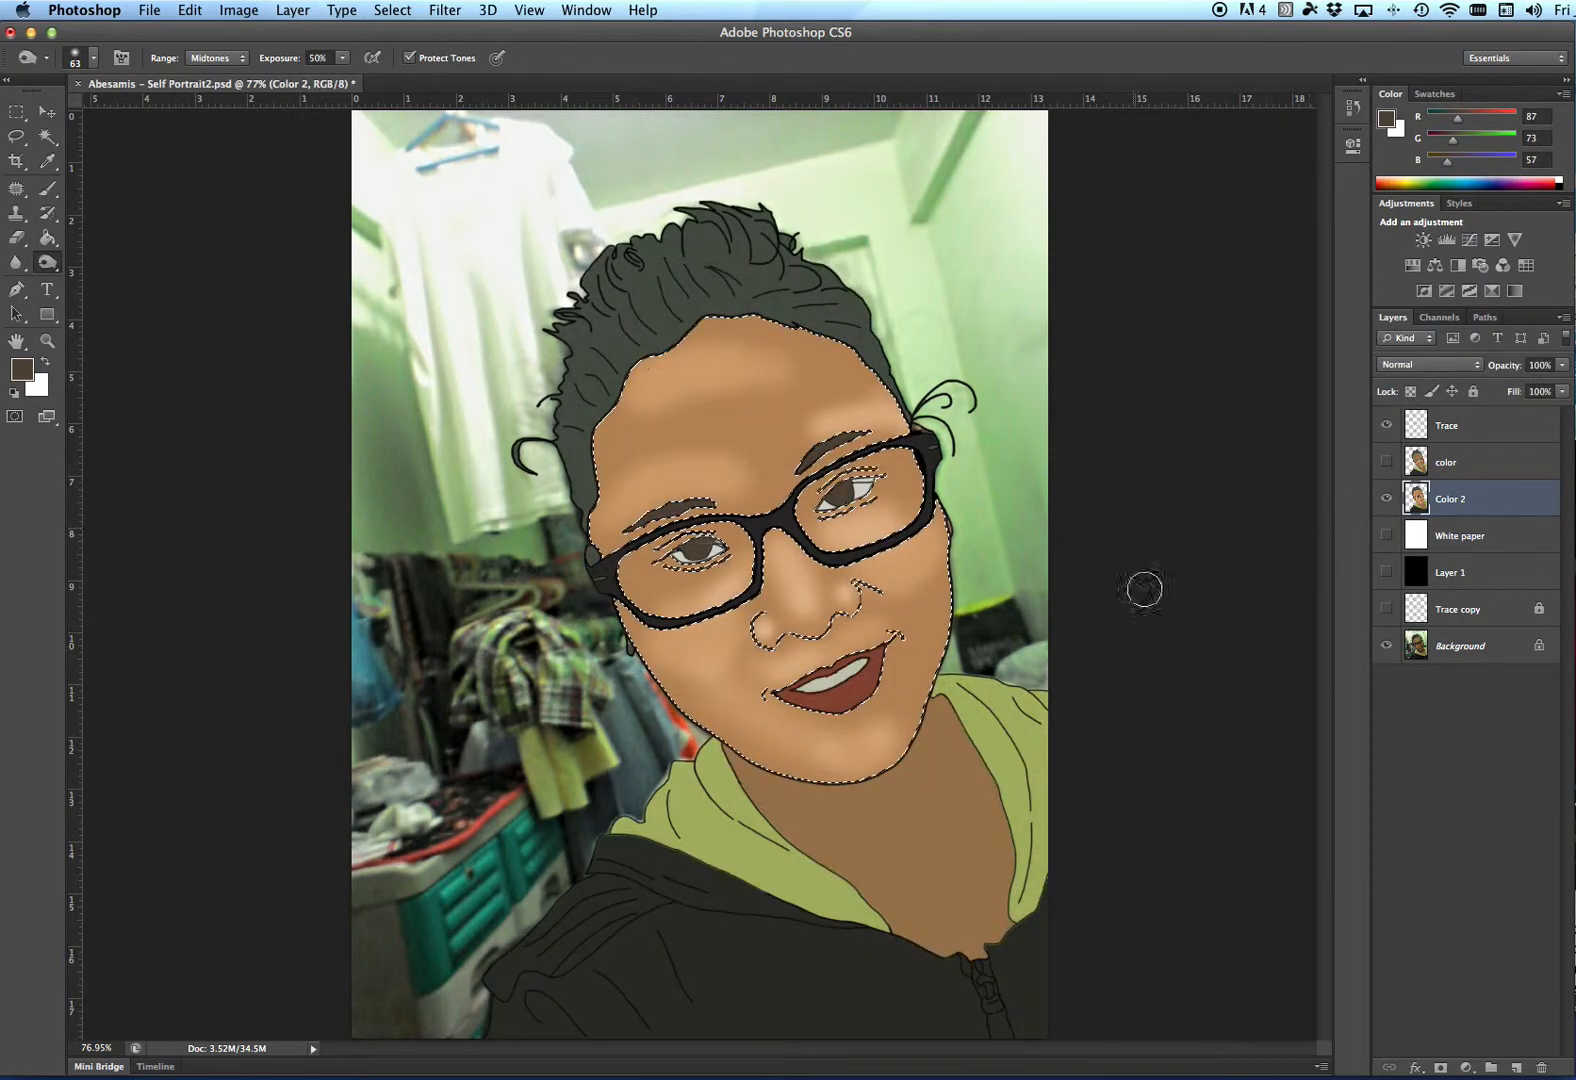
{"action": "right_click", "coordinate": [995, 524]}
{"action": "left_click", "coordinate": [1117, 569]}
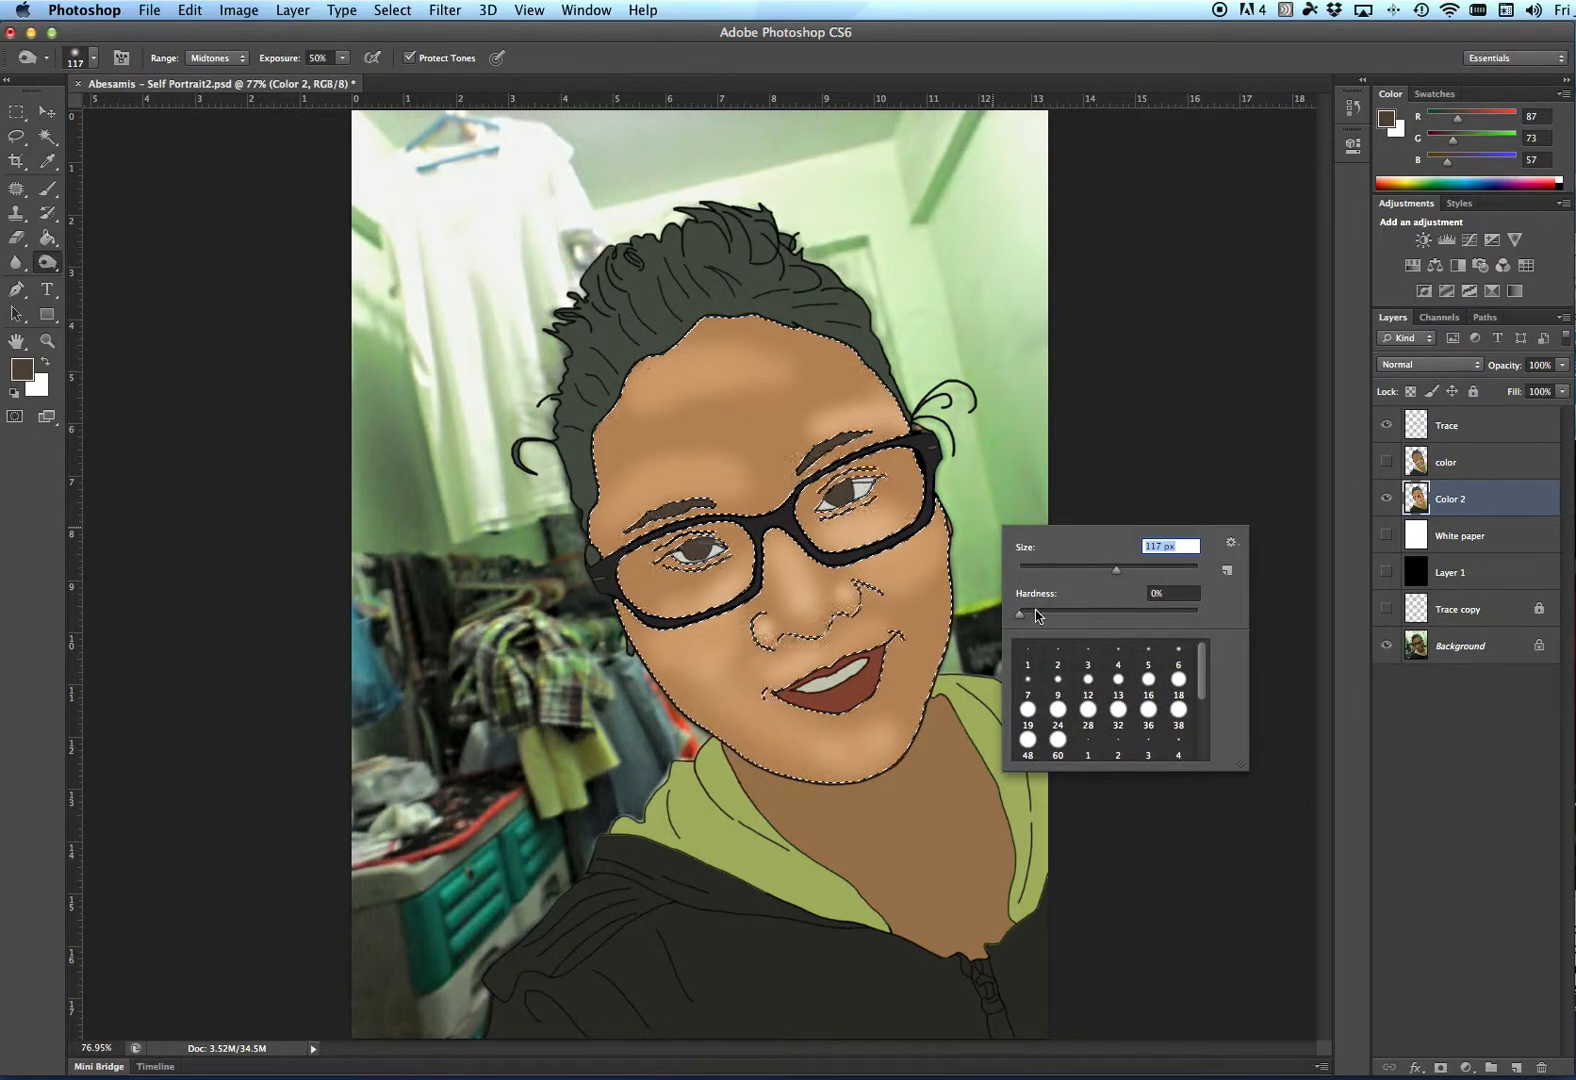
{"action": "left_click", "coordinate": [960, 514]}
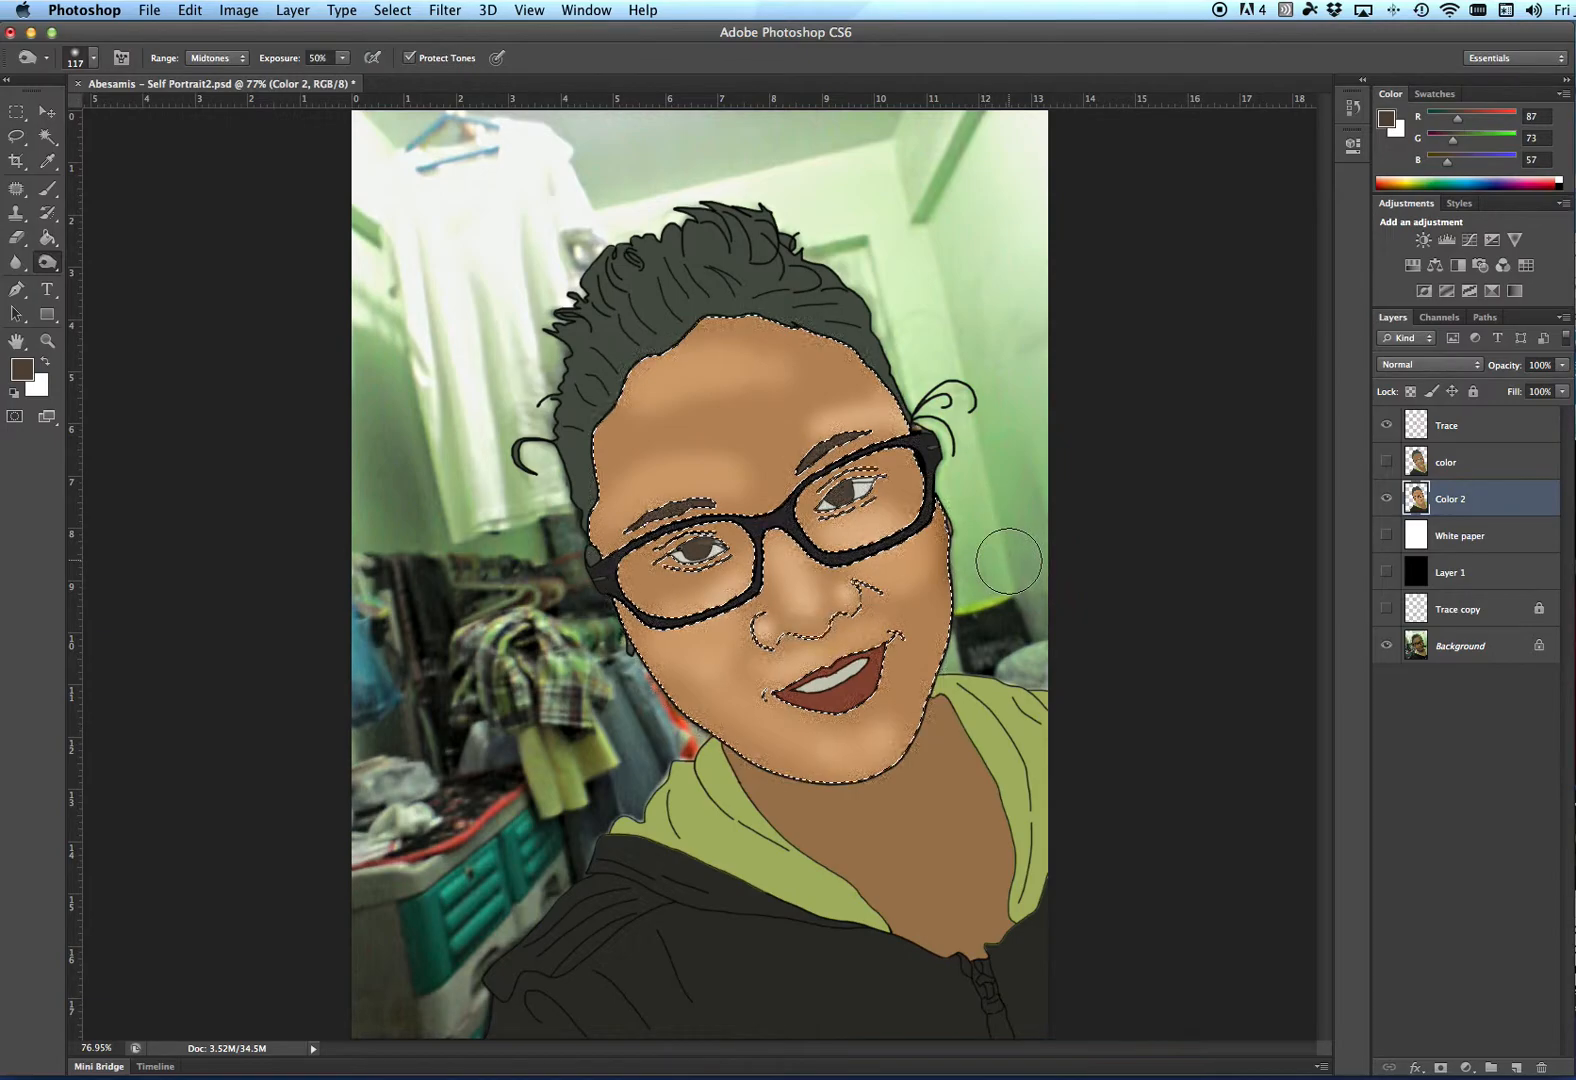
- Set the burn range to Shadows and darken the cheek beside the nose
{"action": "left_click", "coordinate": [240, 58]}
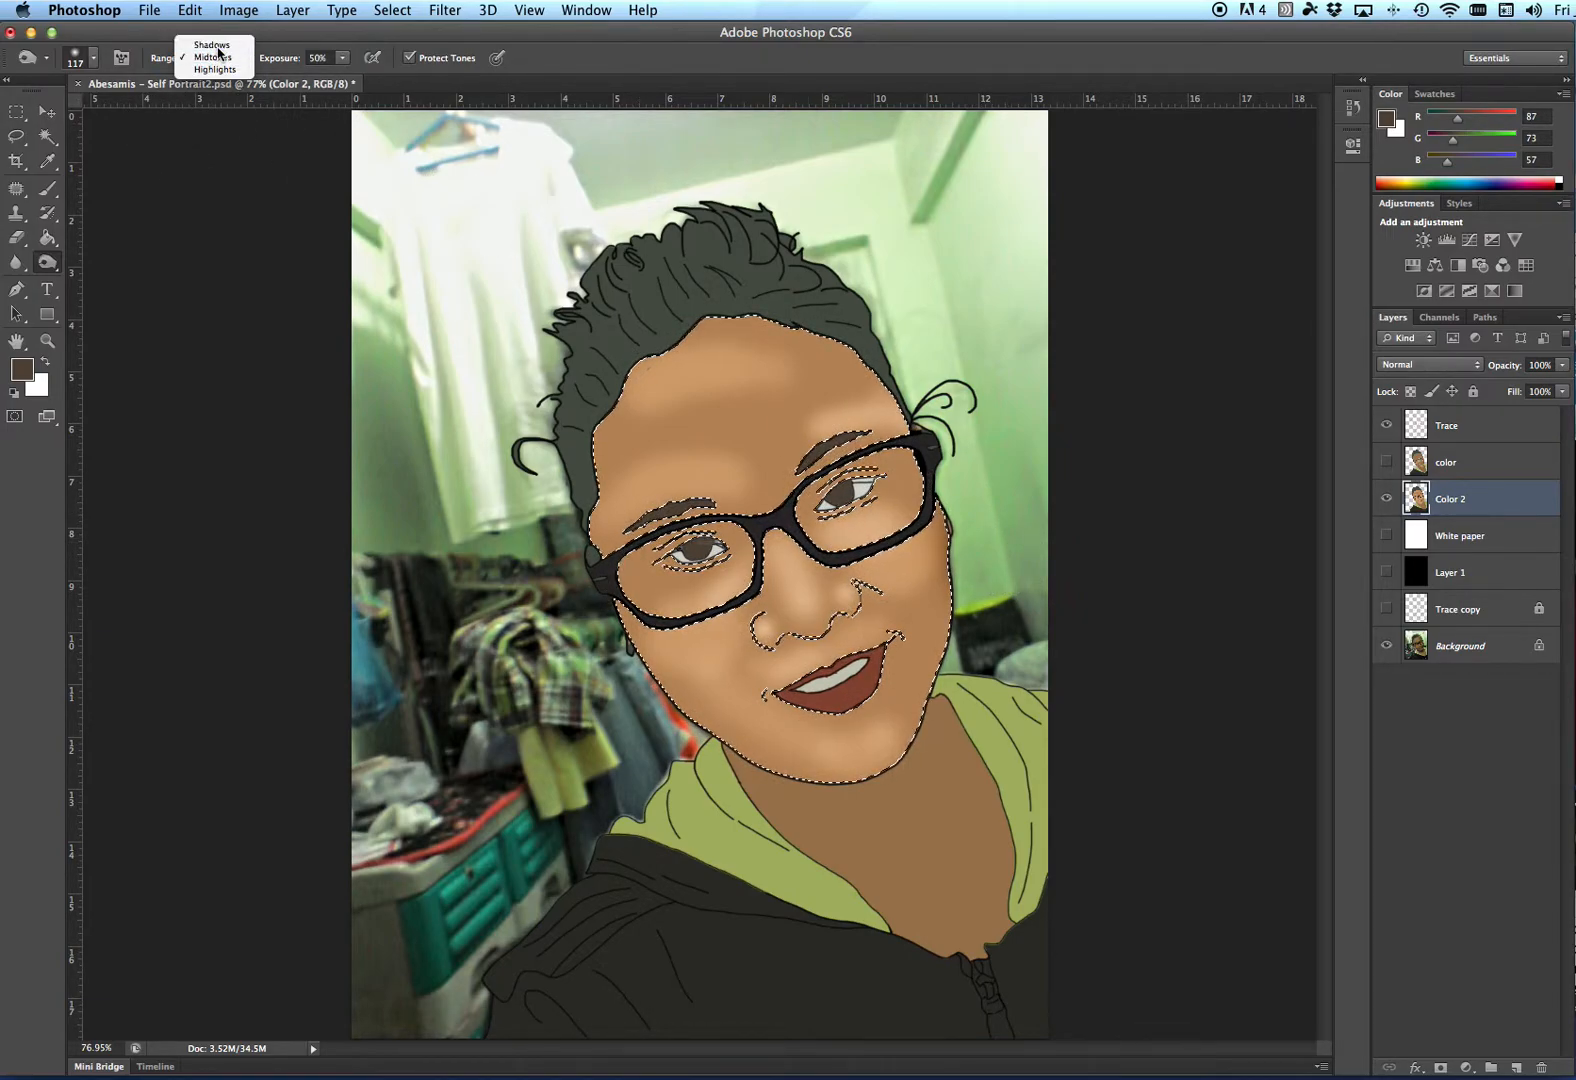
{"action": "left_click", "coordinate": [214, 45]}
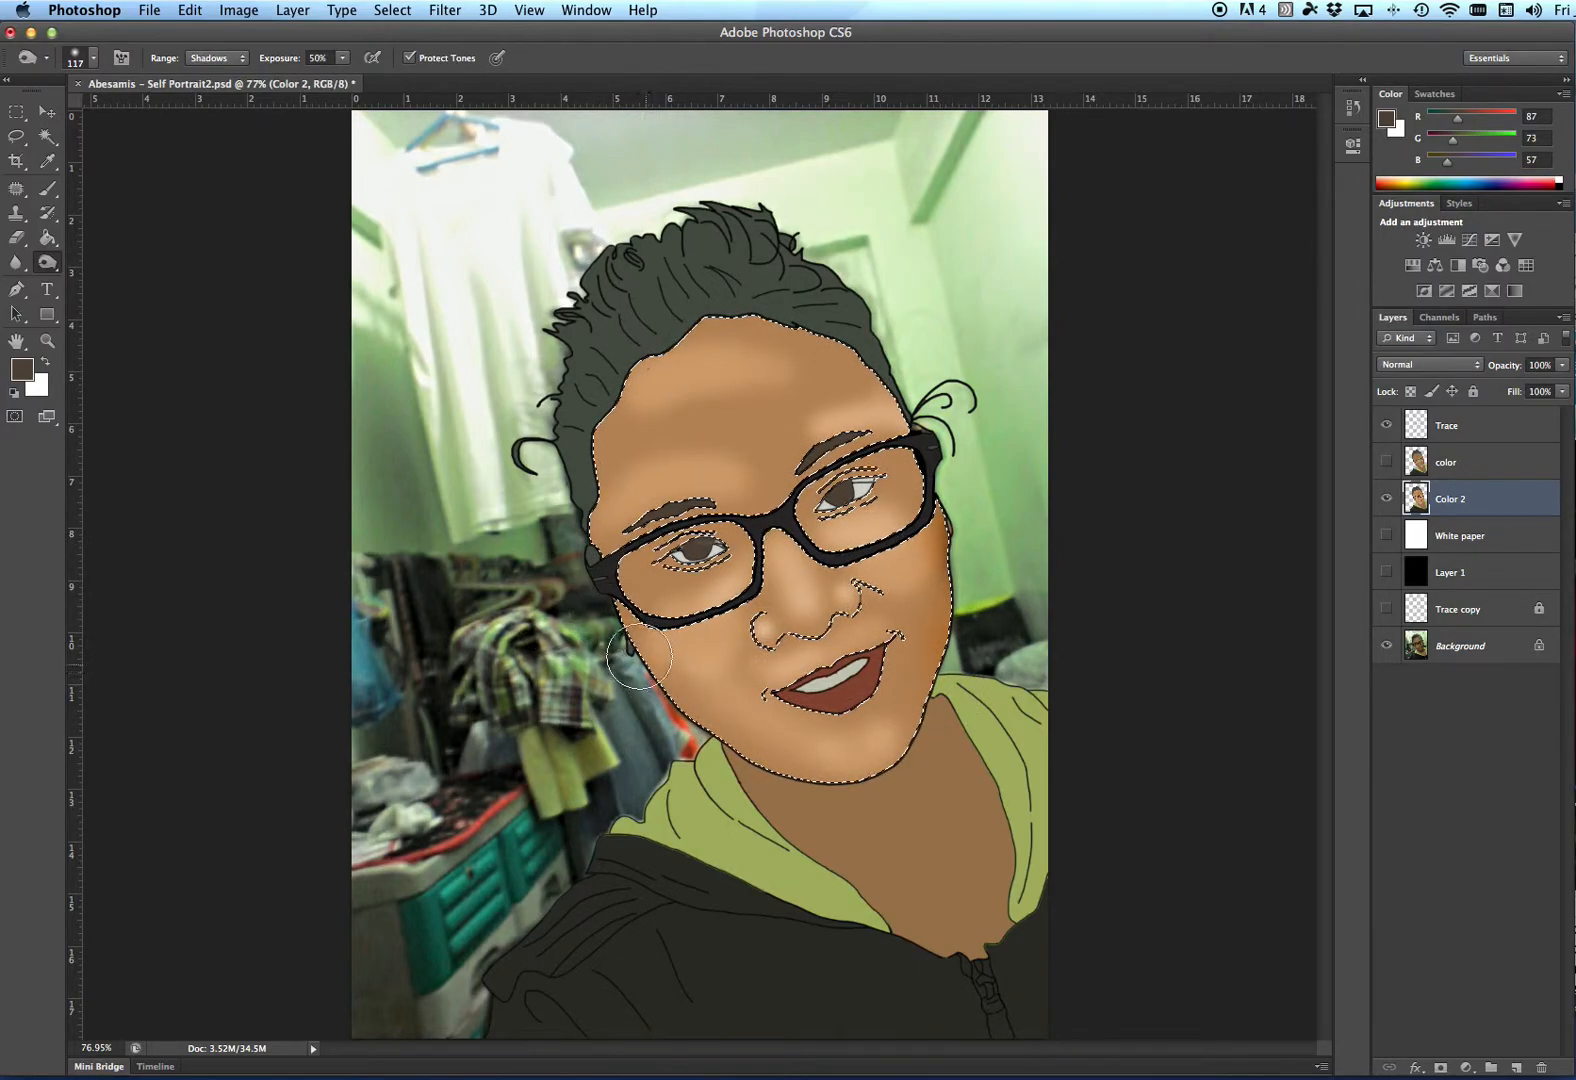
{"action": "left_click", "coordinate": [1387, 499]}
{"action": "left_click", "coordinate": [1387, 499]}
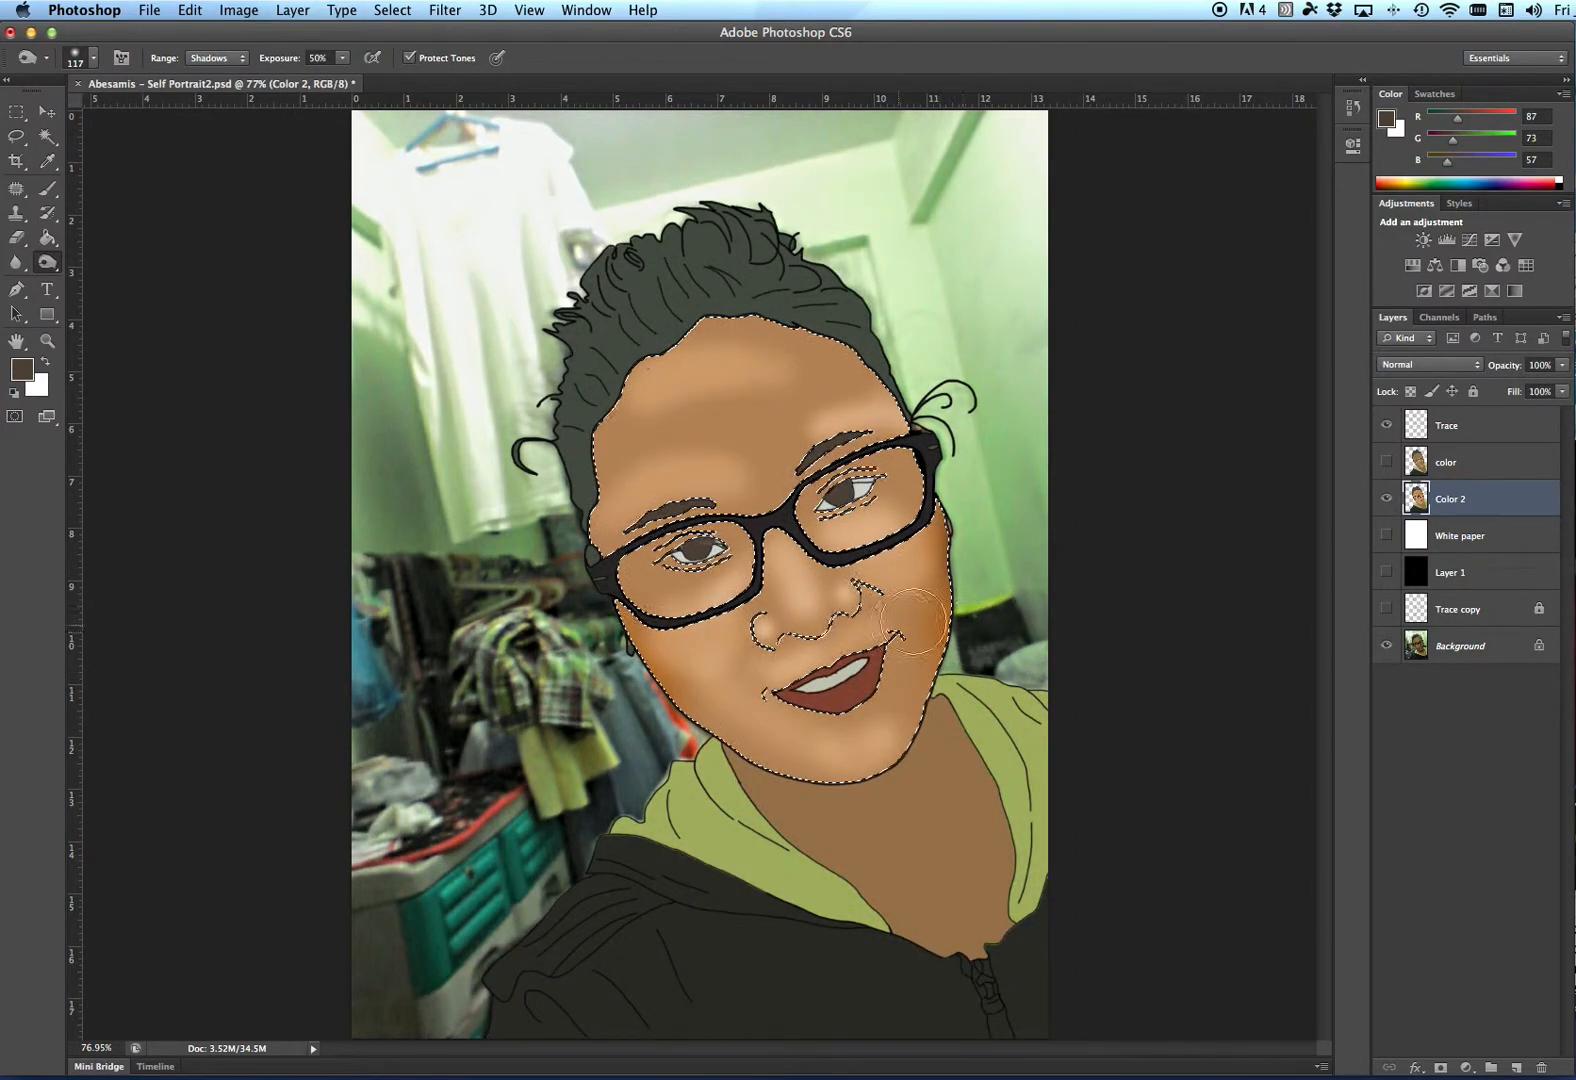
- Switch the burn range back to Midtones and compare the shading with the photo beneath
{"action": "left_click", "coordinate": [229, 60]}
{"action": "left_click", "coordinate": [214, 70]}
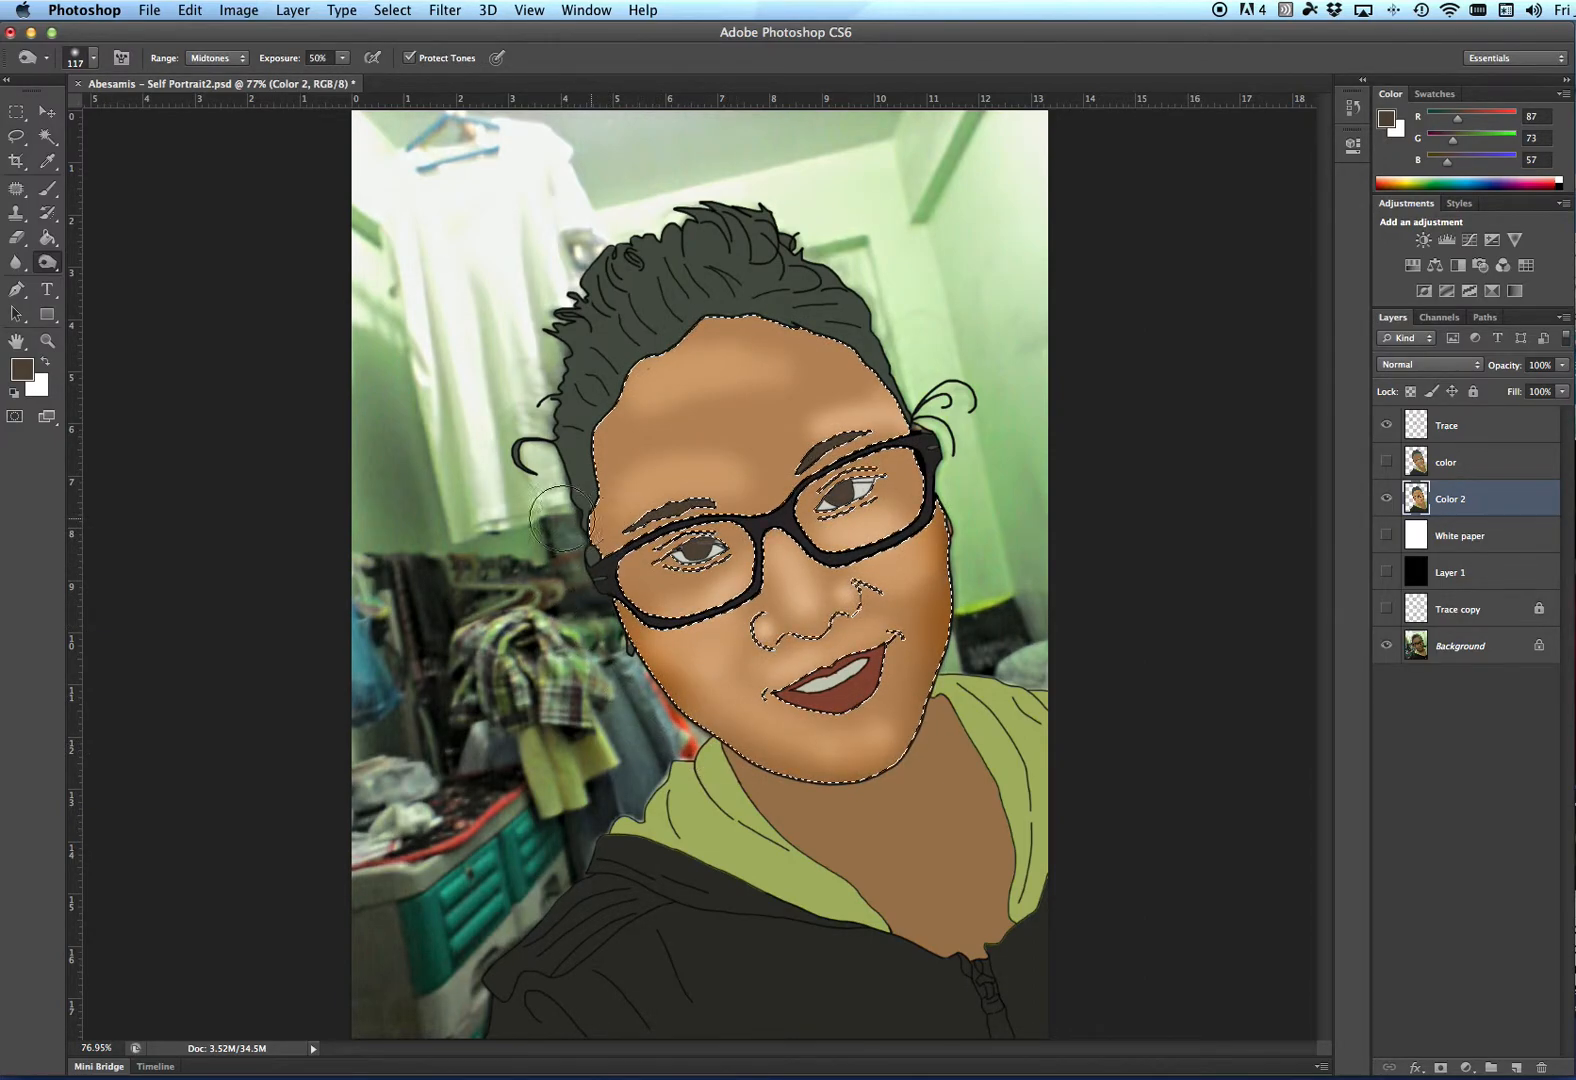
{"action": "left_click", "coordinate": [1386, 498]}
{"action": "left_click", "coordinate": [1386, 498]}
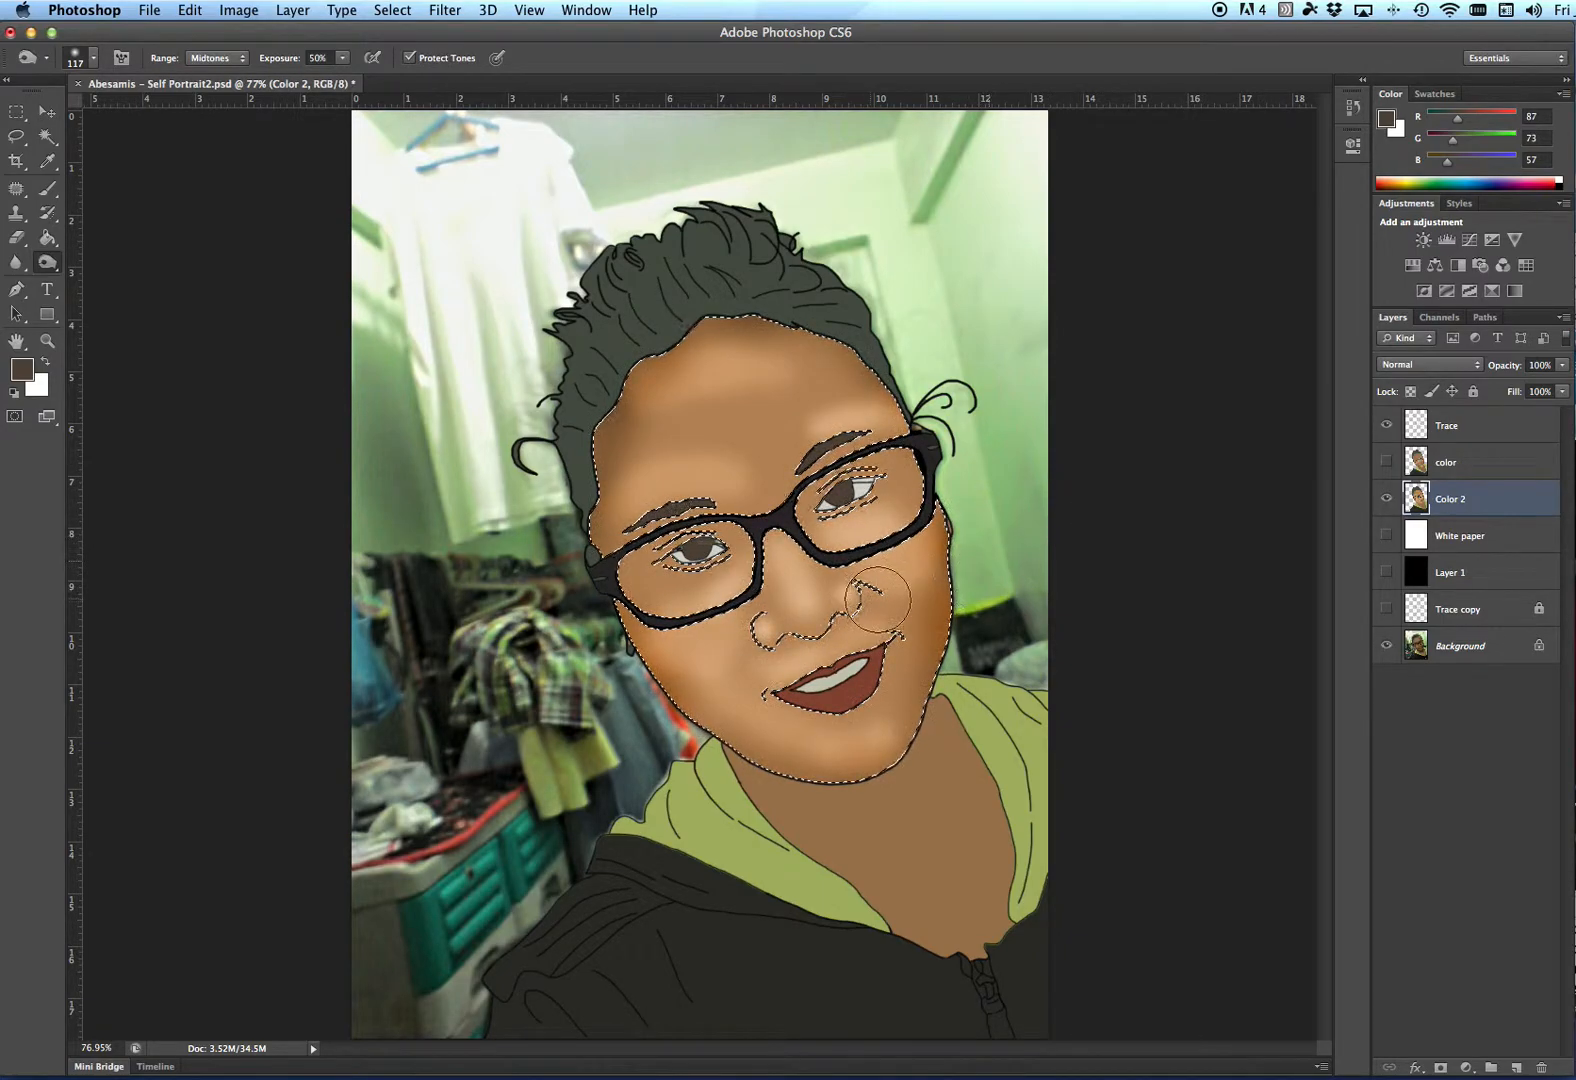
- Shrink the burn brush to 61 px and then 30 px to shade around the nose
{"action": "right_click", "coordinate": [1000, 540]}
{"action": "left_click_drag", "start_coordinate": [1090, 575], "coordinate": [1080, 575]}
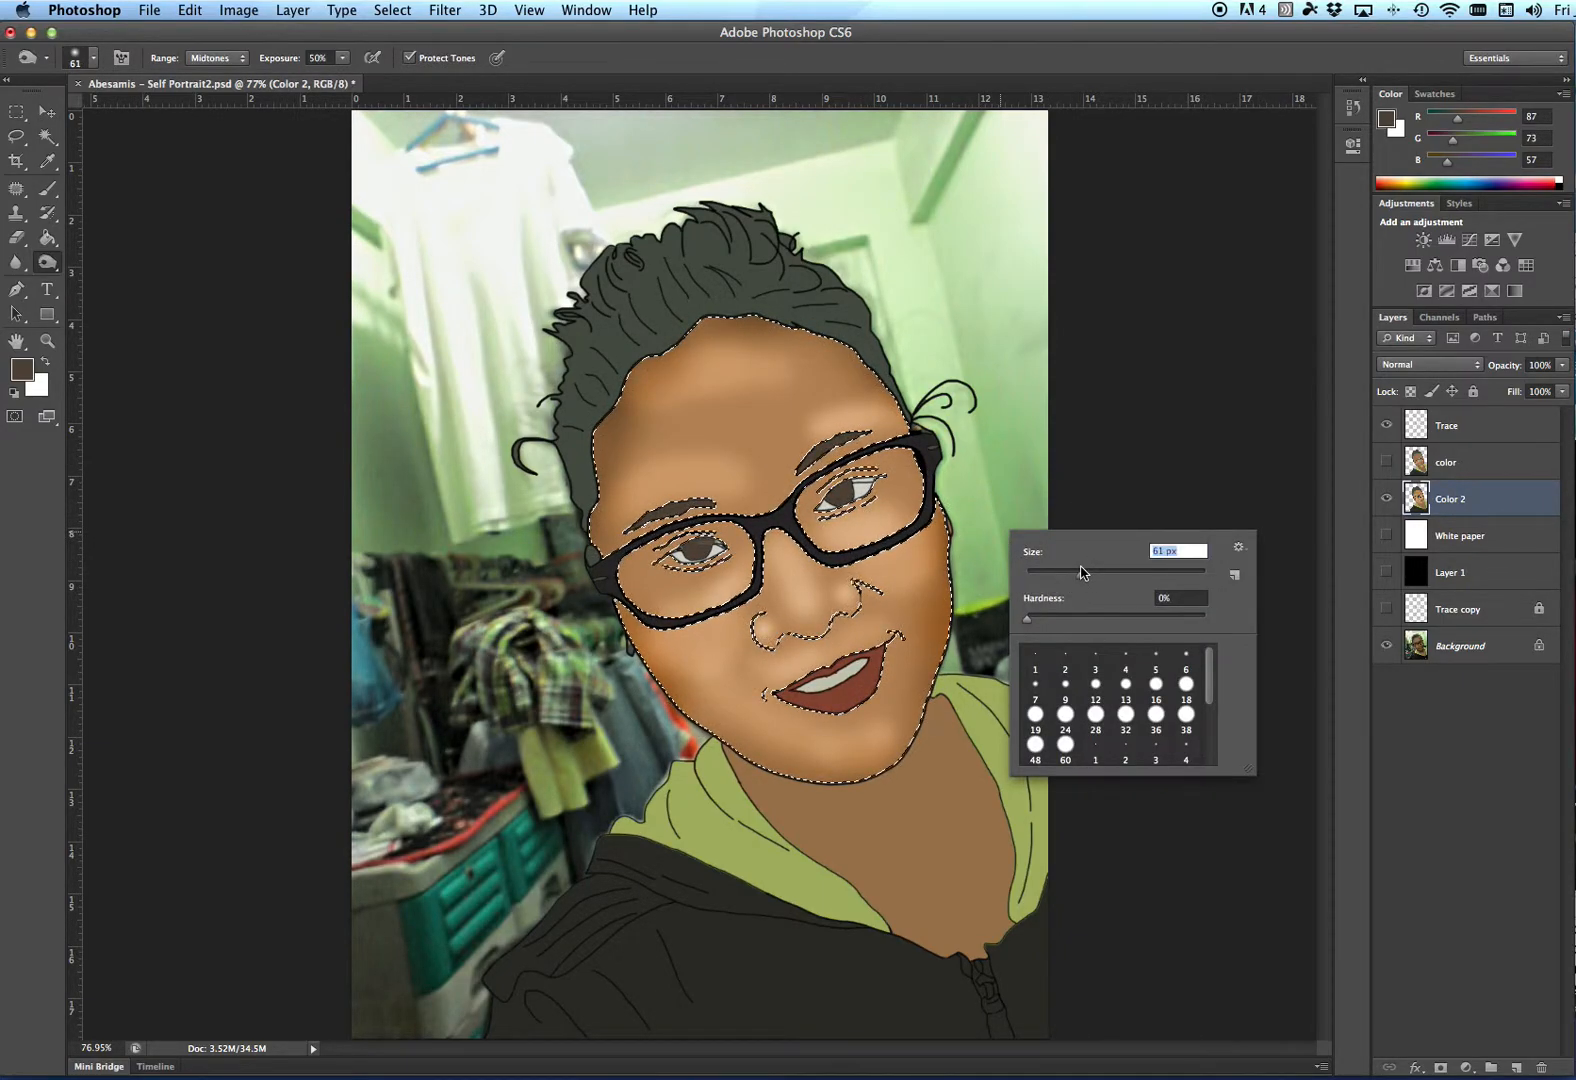
{"action": "key", "text": "Return"}
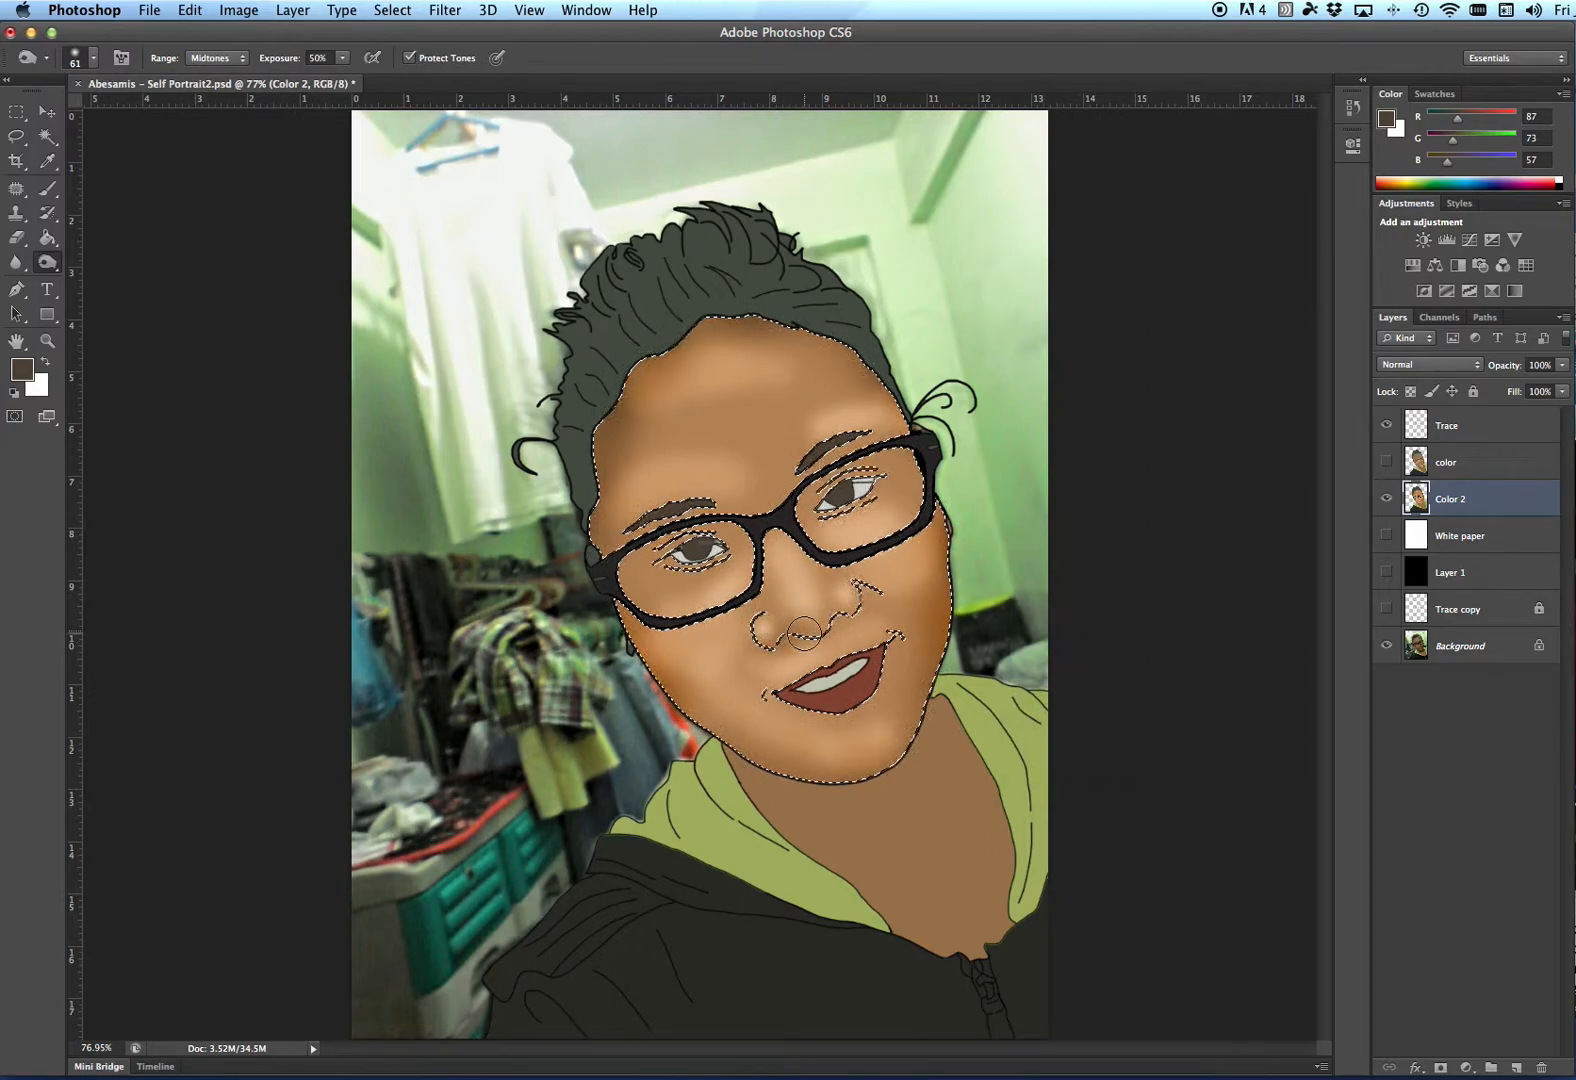
{"action": "right_click", "coordinate": [990, 535]}
{"action": "left_click_drag", "start_coordinate": [1050, 578], "coordinate": [1042, 578]}
{"action": "key", "text": "Return"}
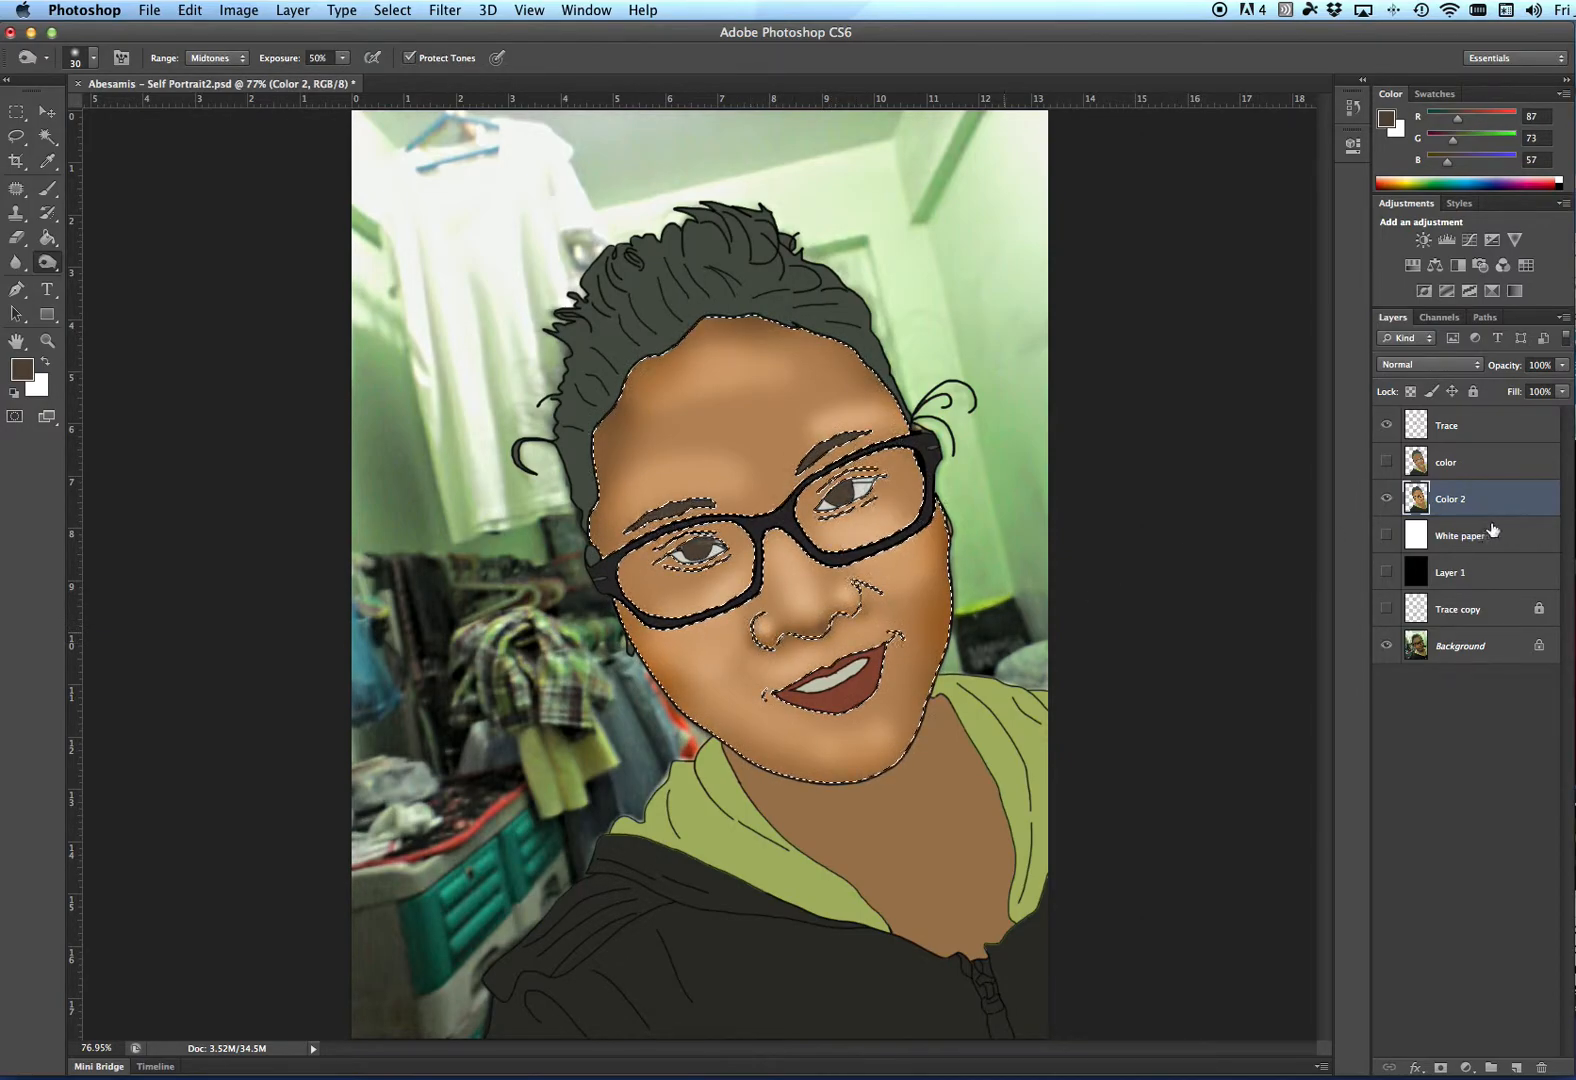
- Toggle Color 2's visibility to compare the burned shading with the original photo
{"action": "left_click", "coordinate": [1386, 498]}
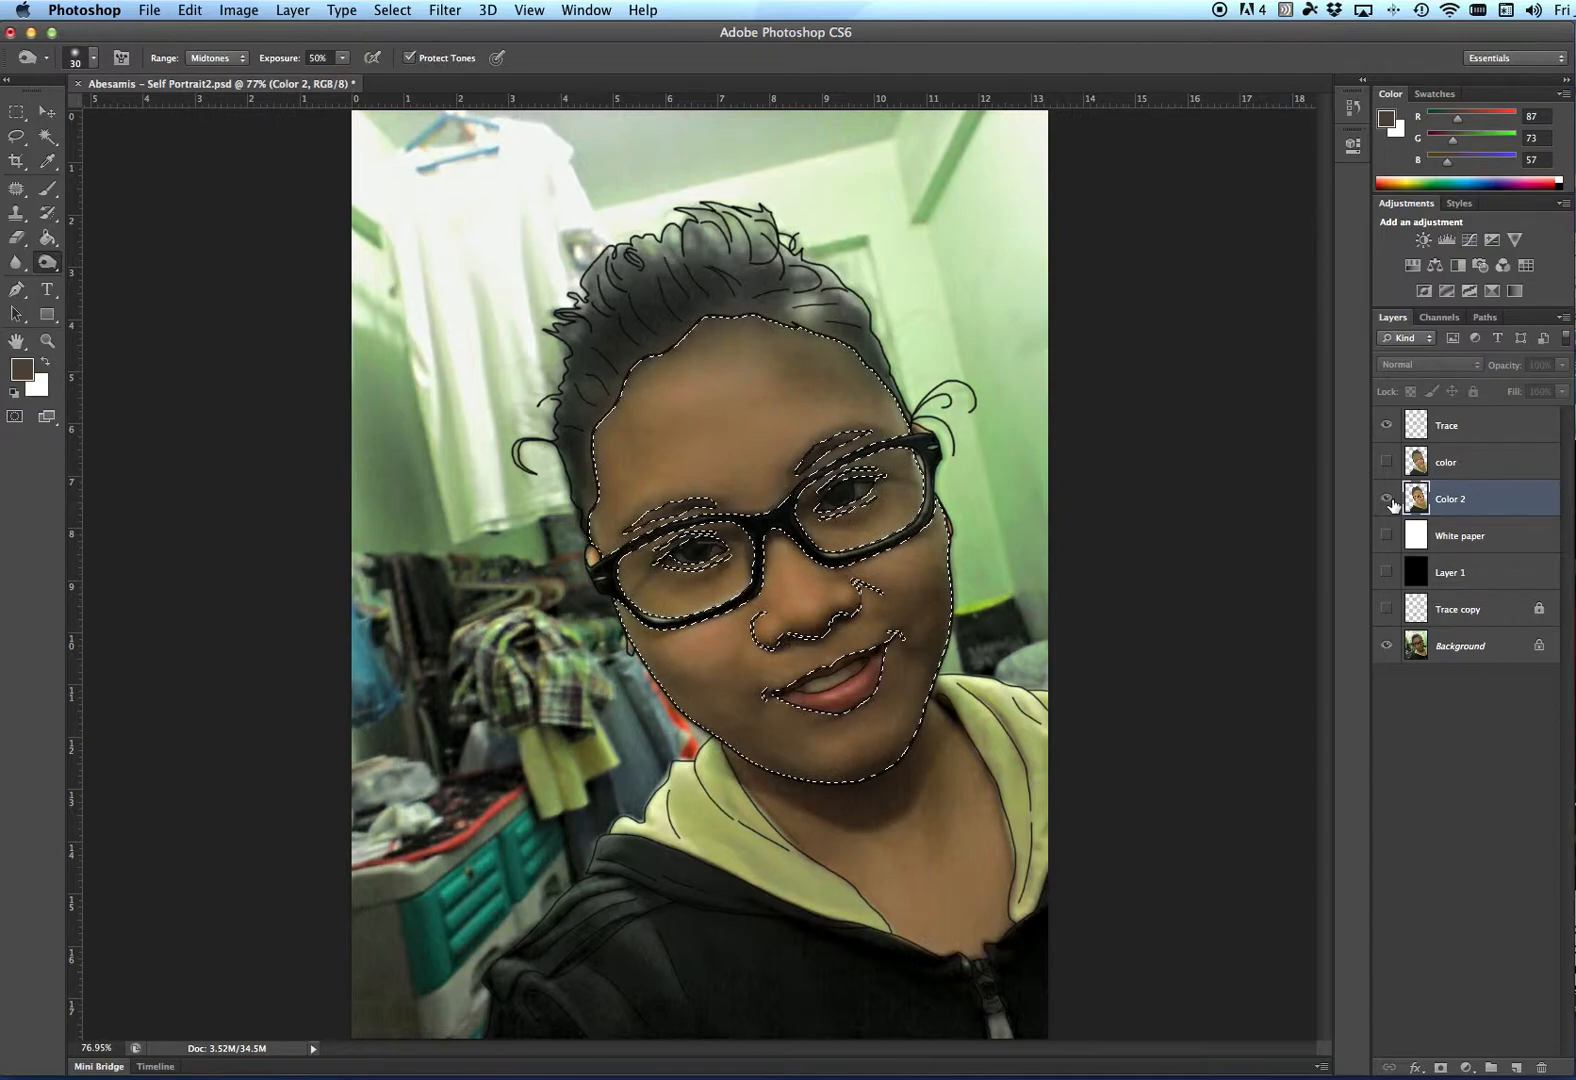
{"action": "left_click", "coordinate": [1386, 498]}
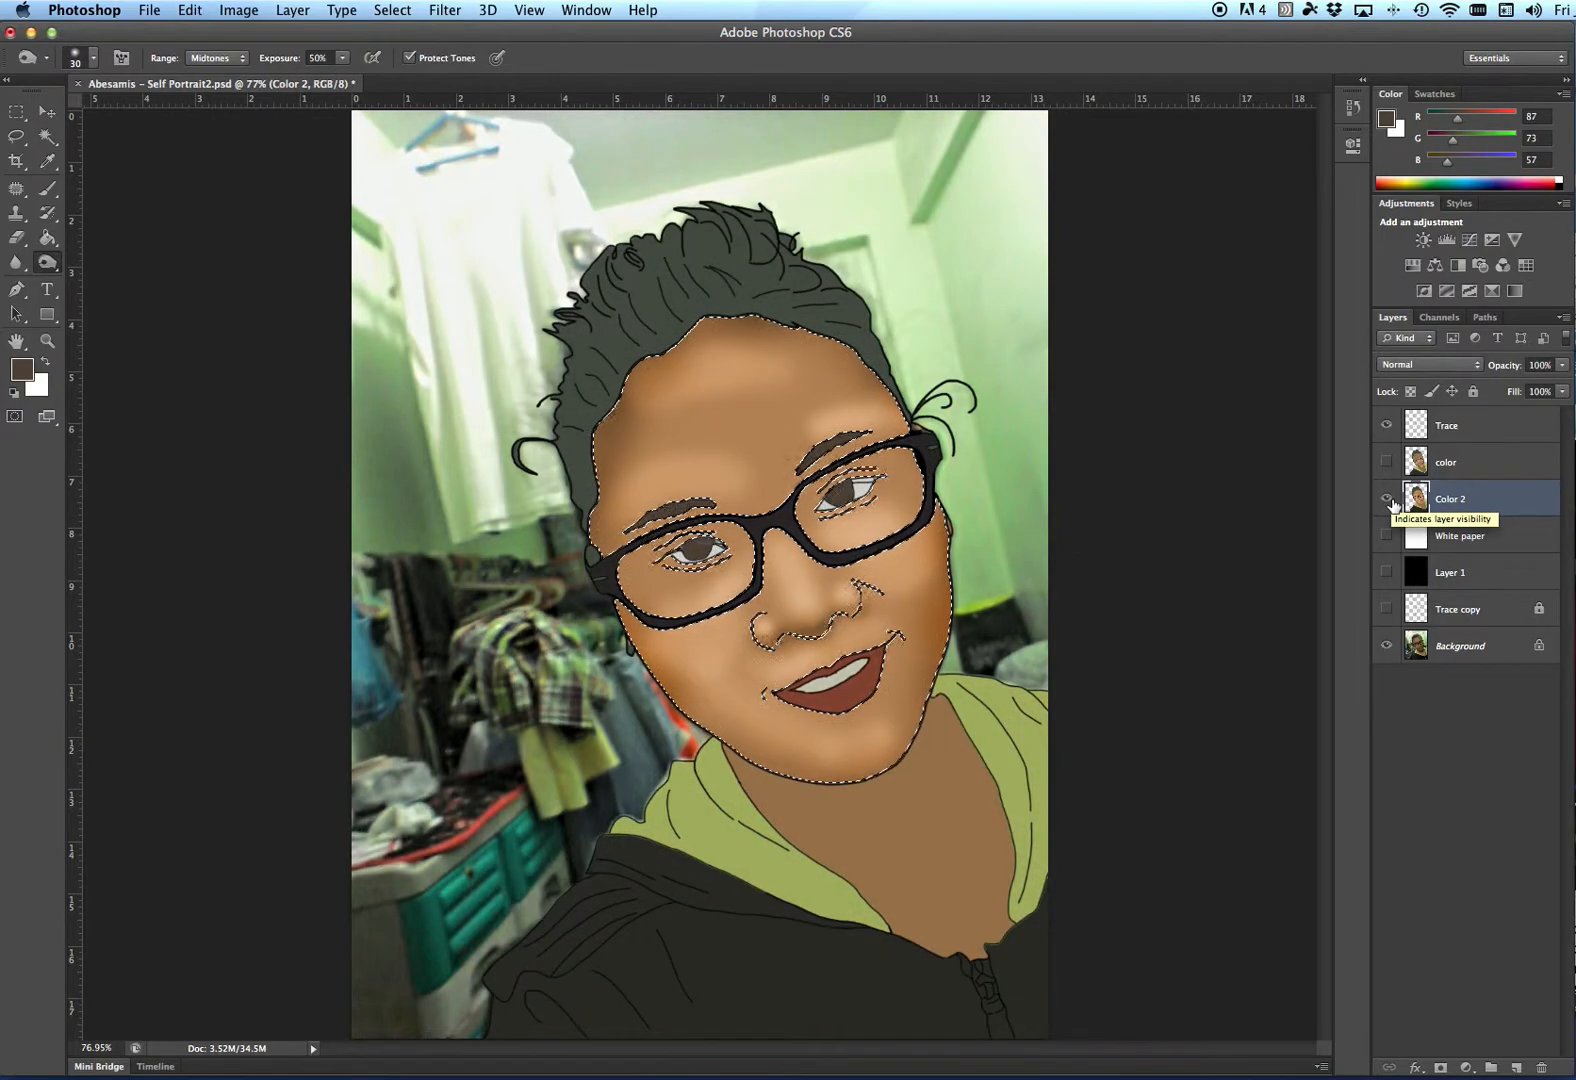
{"action": "left_click", "coordinate": [1385, 499]}
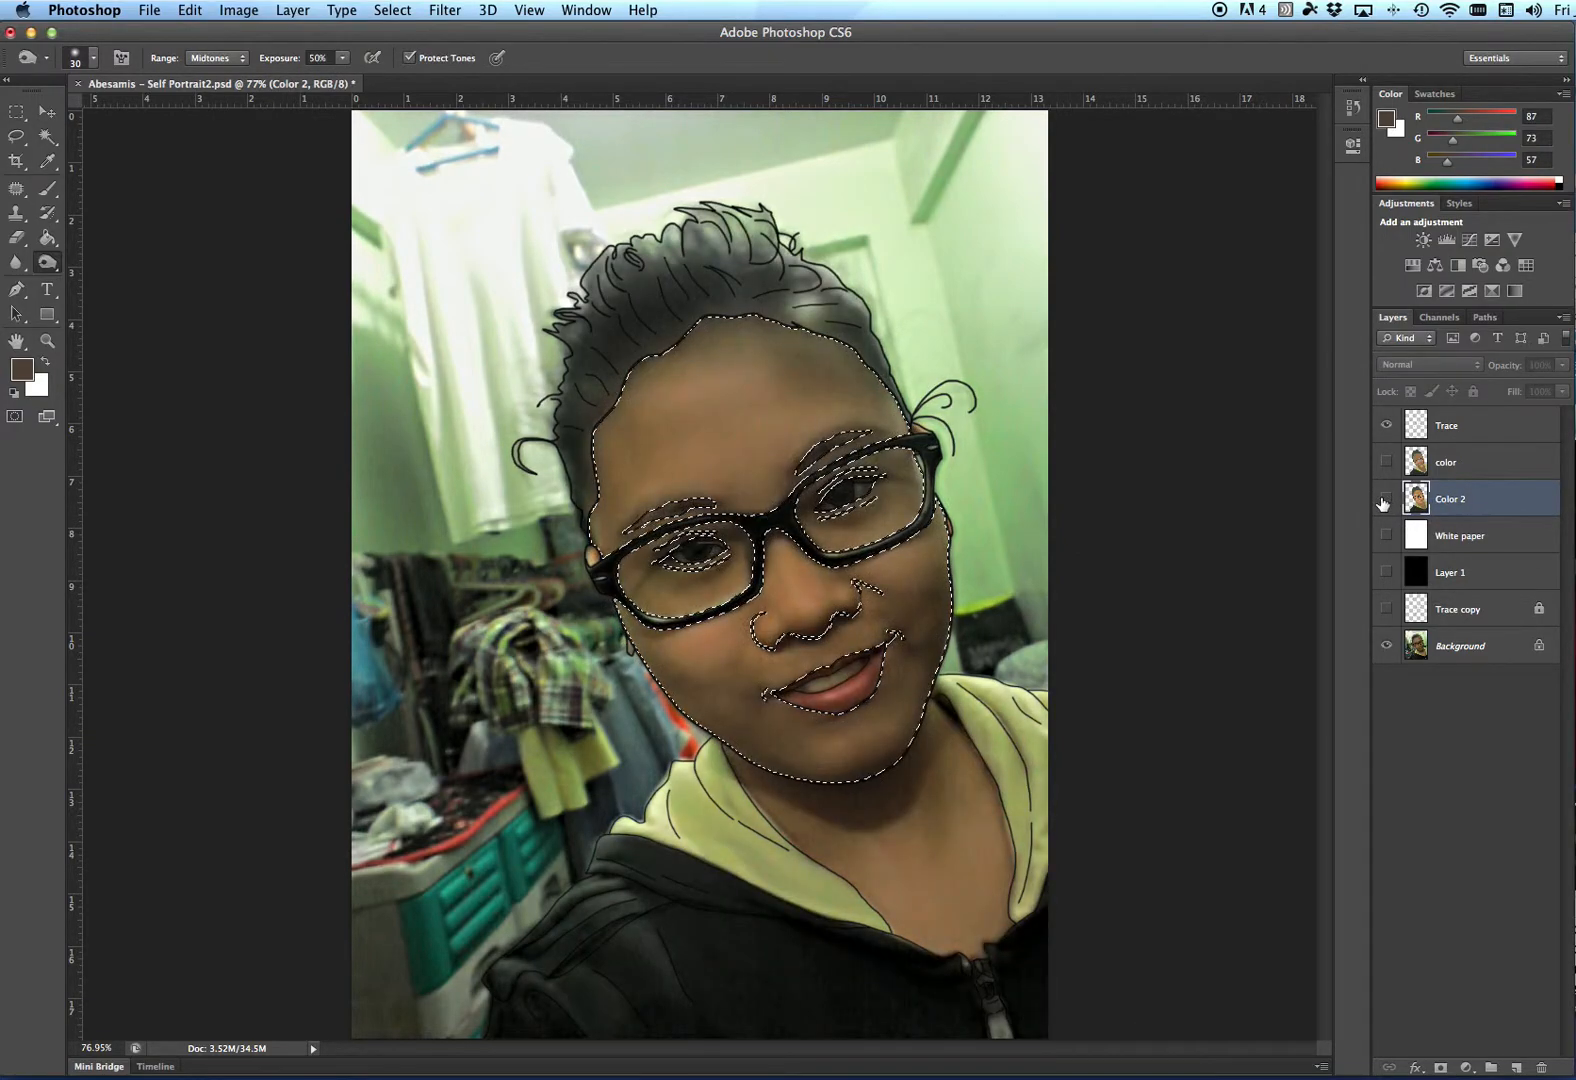
{"action": "left_click", "coordinate": [1385, 499]}
- Reset the burn brush to 61 px and undo the last burn stroke
{"action": "right_click", "coordinate": [965, 543]}
{"action": "left_click", "coordinate": [1051, 583]}
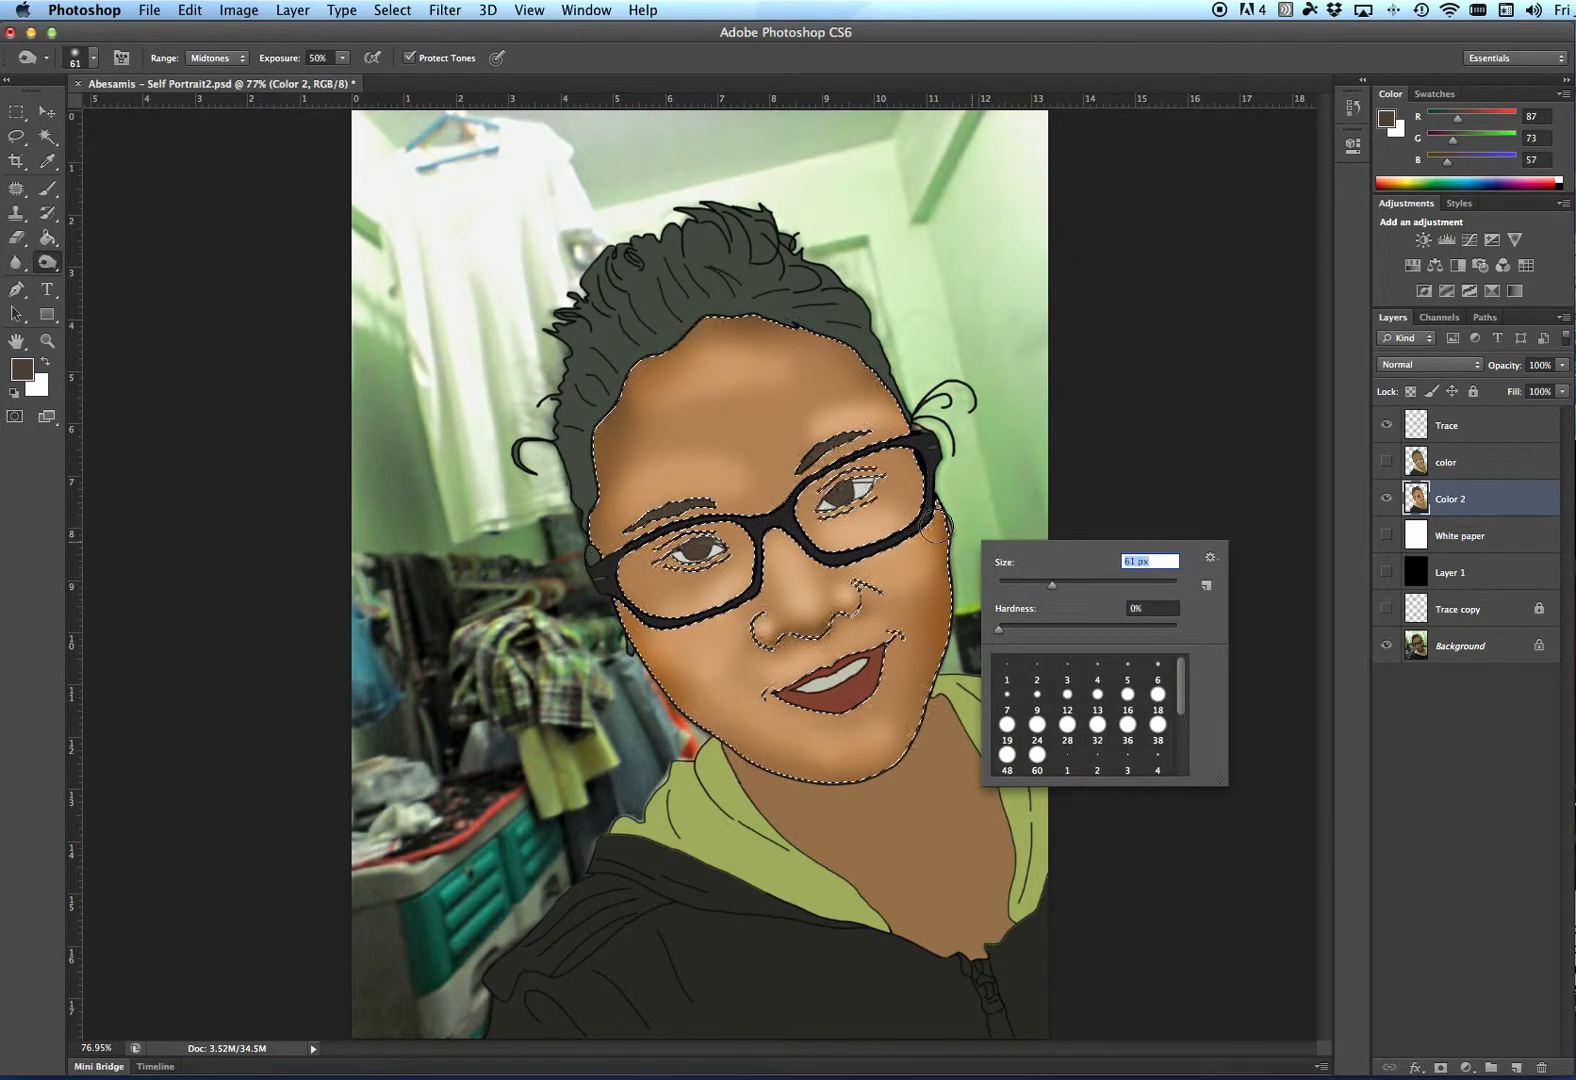
{"action": "key", "text": "Return"}
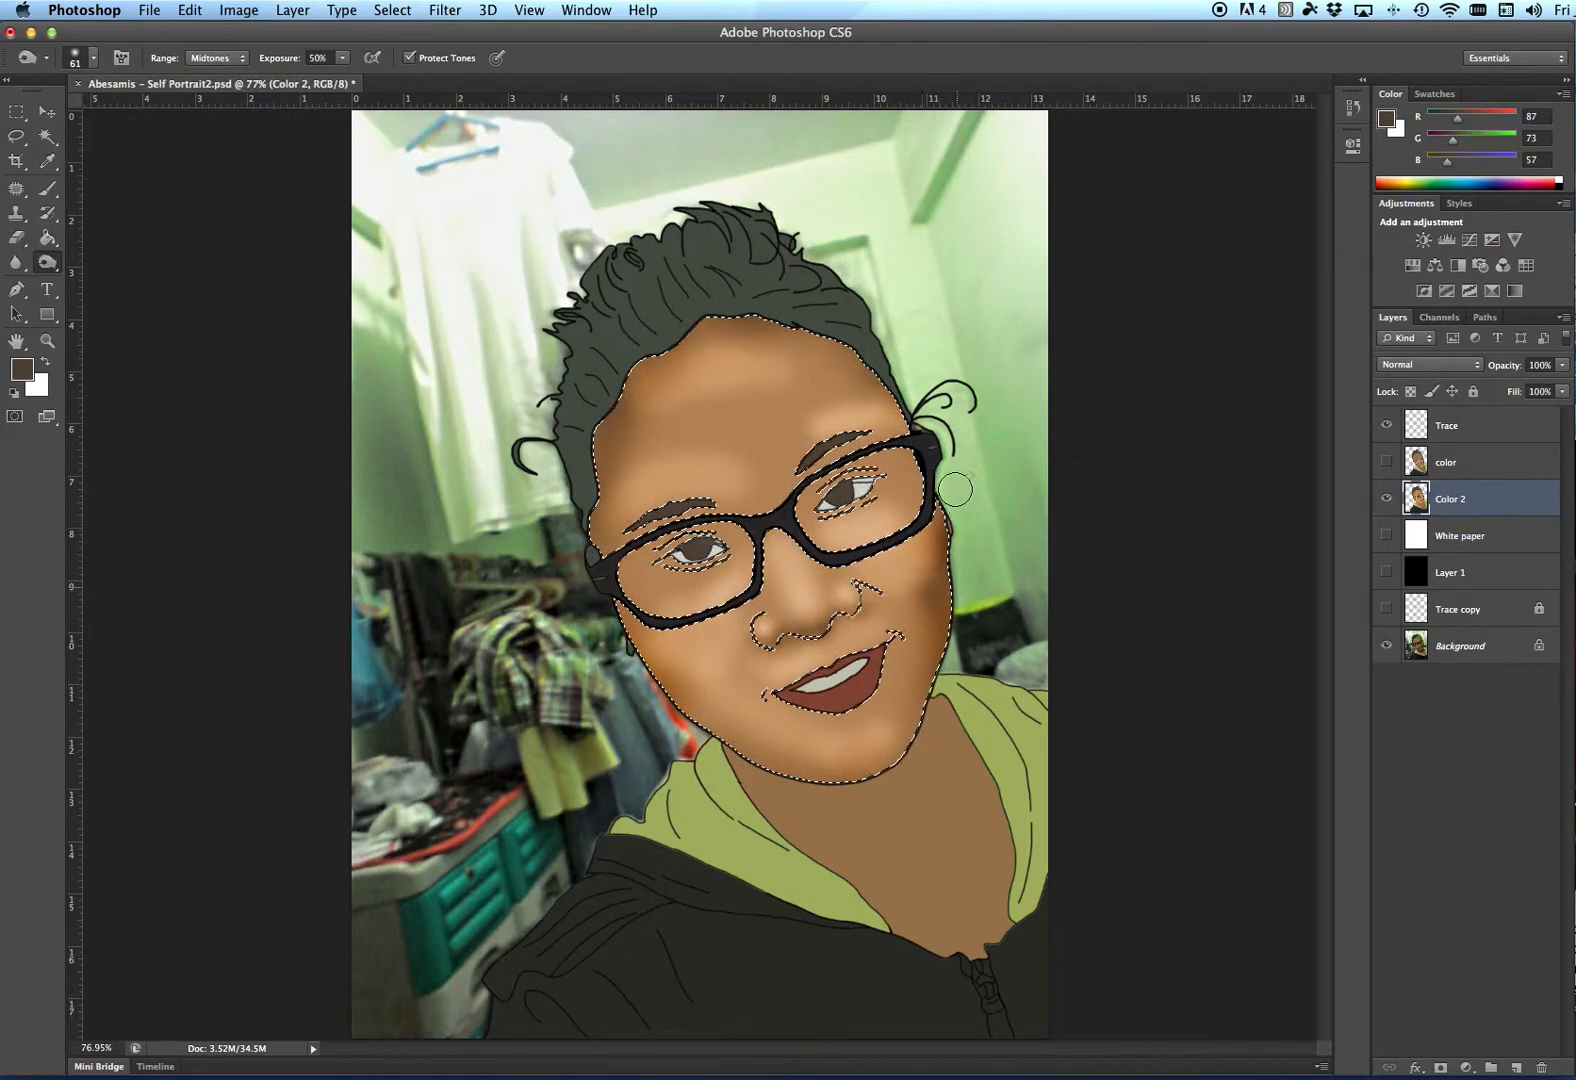
{"action": "key", "text": "super+z"}
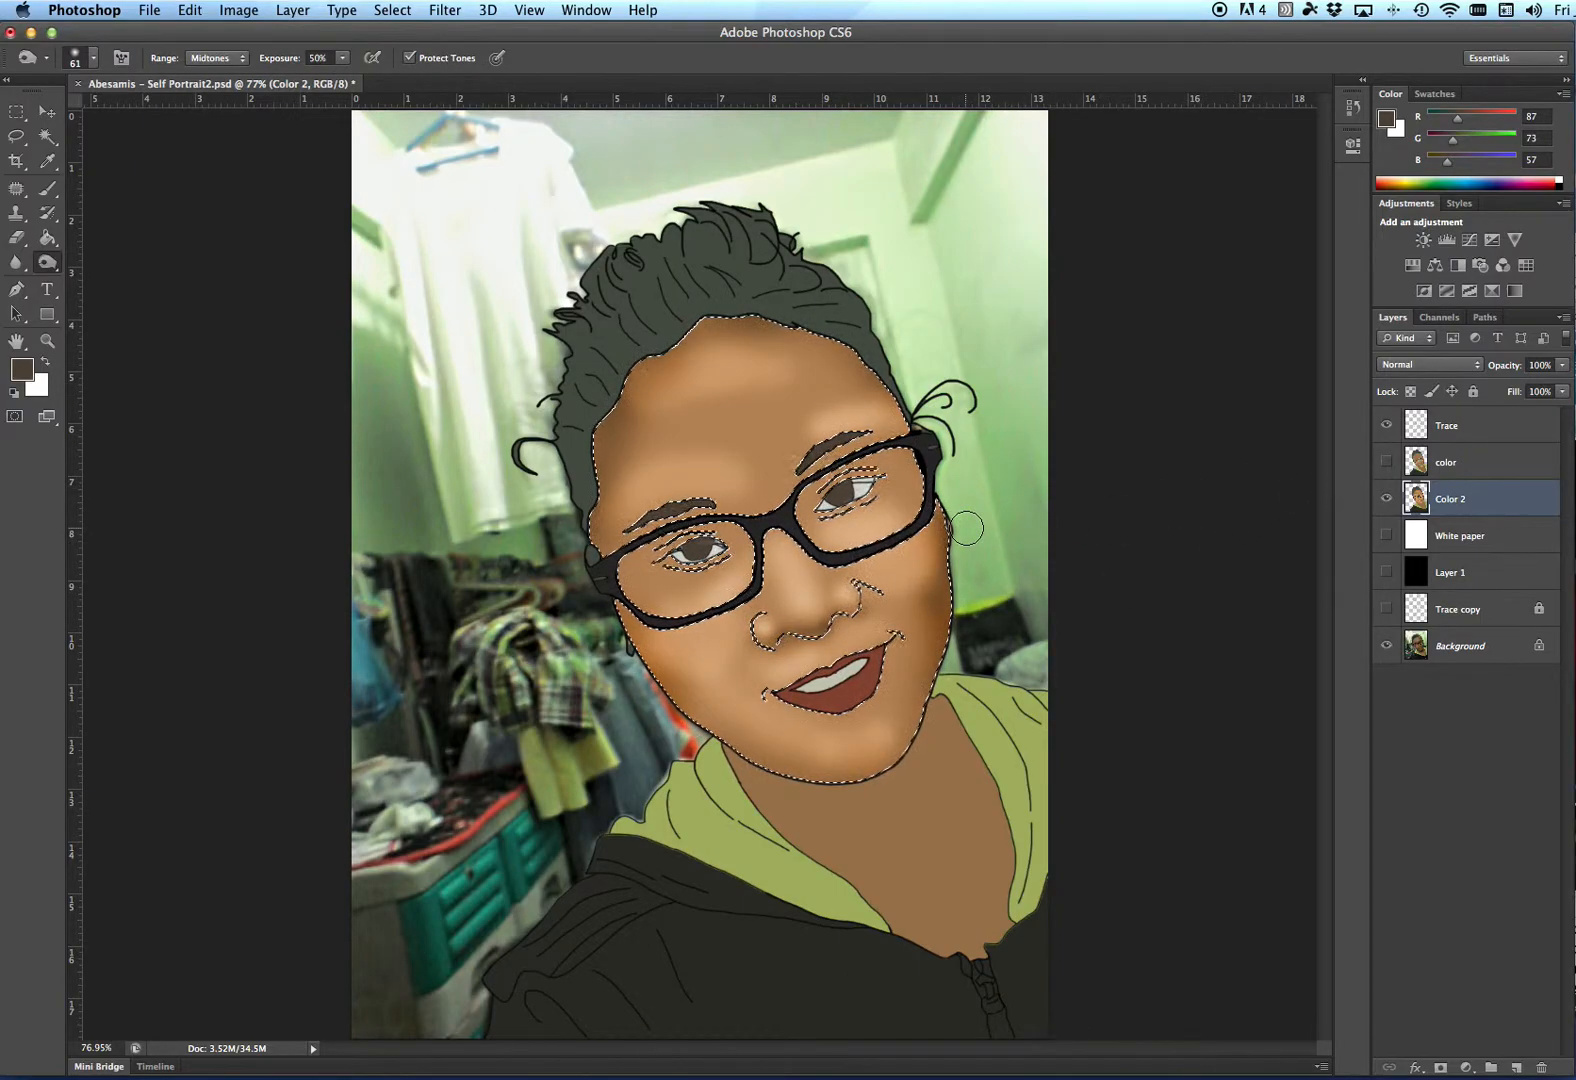
- Deselect the face and turn on Layer 1's black background behind the portrait
{"action": "key", "text": "super+d"}
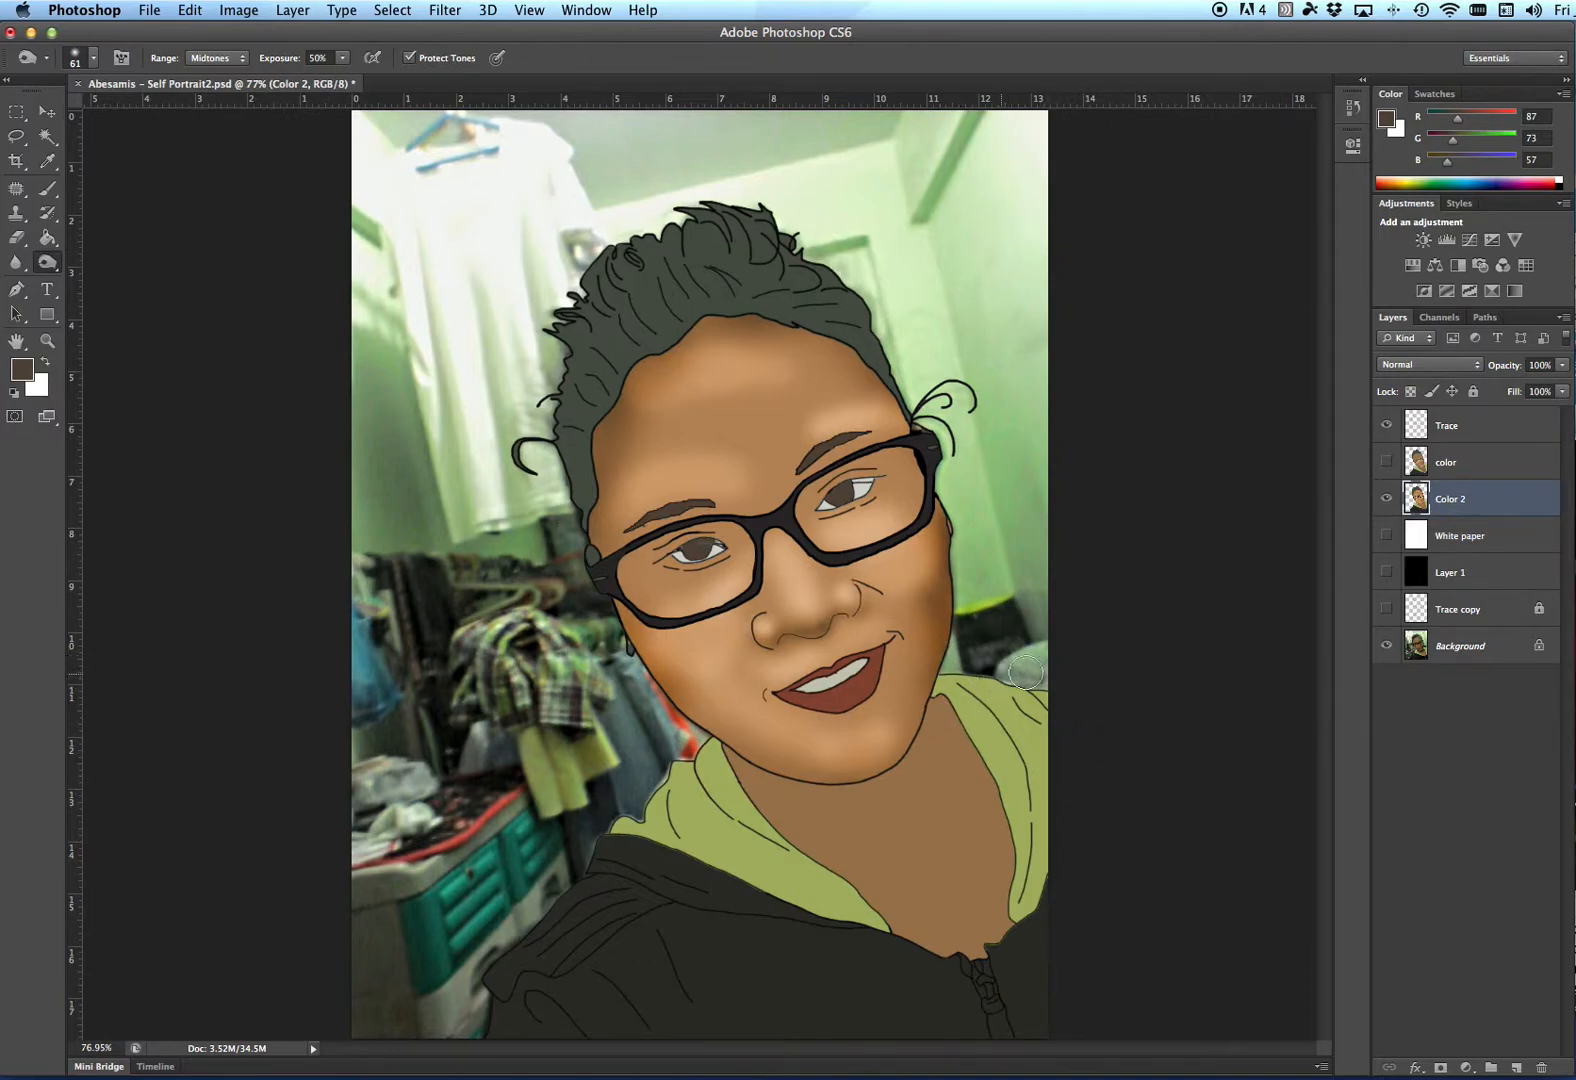
{"action": "left_click", "coordinate": [1385, 573]}
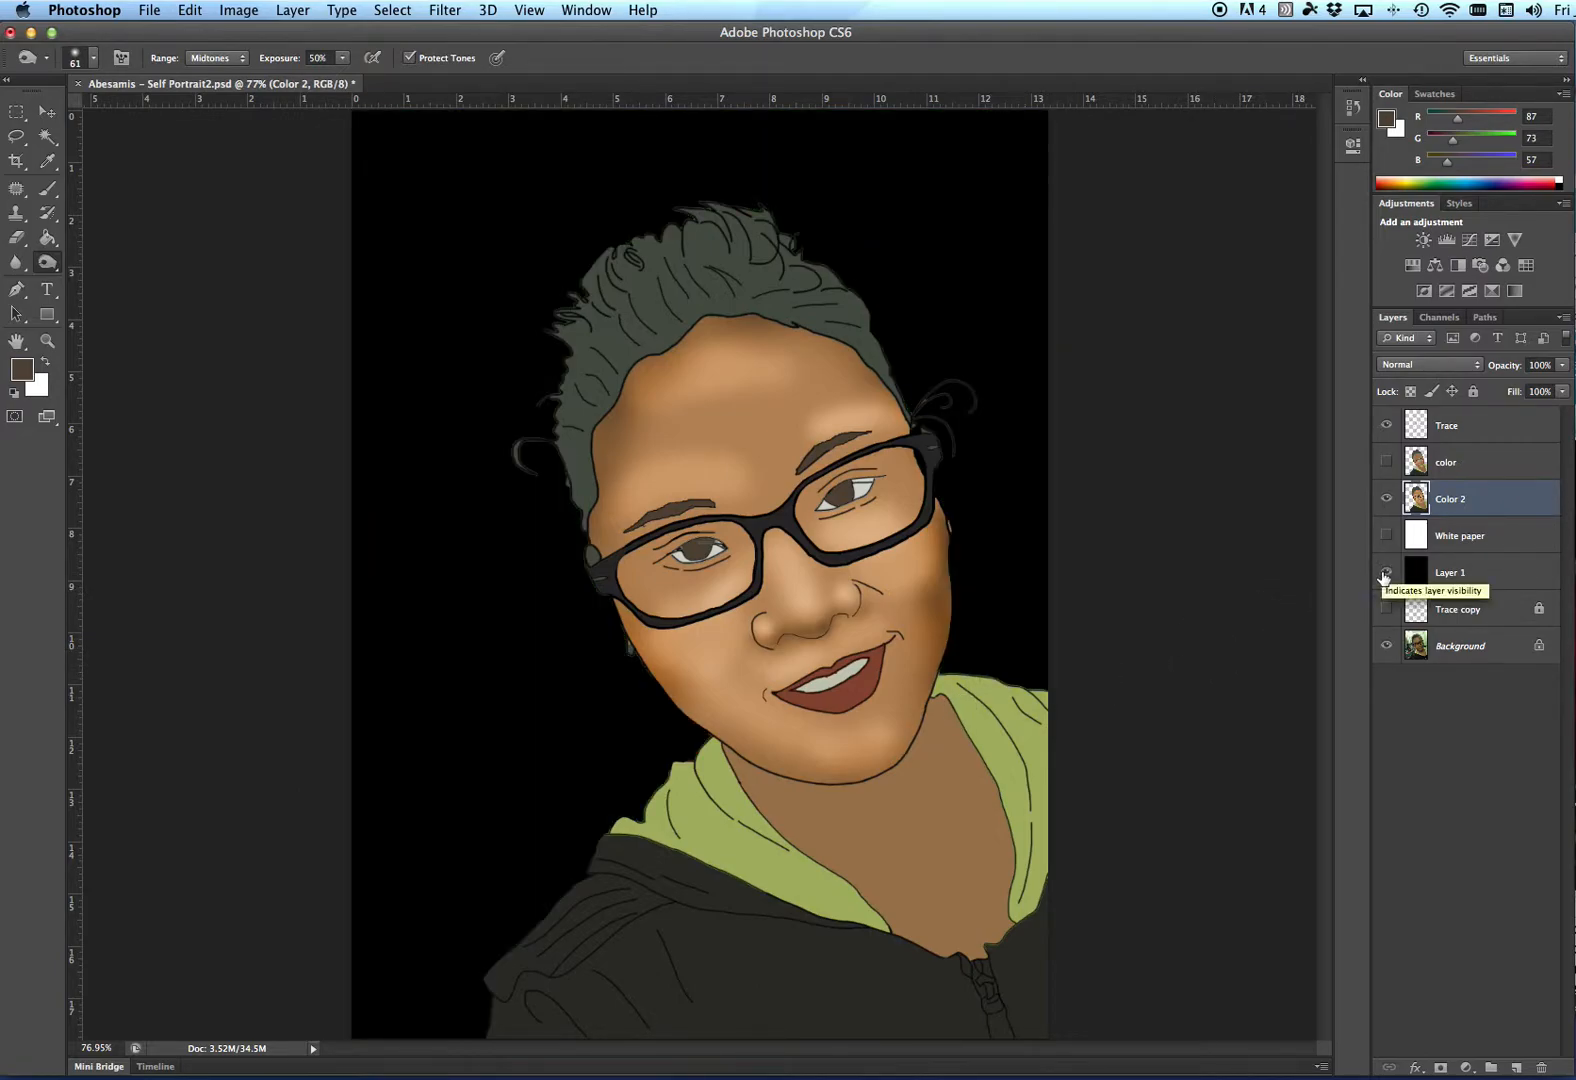